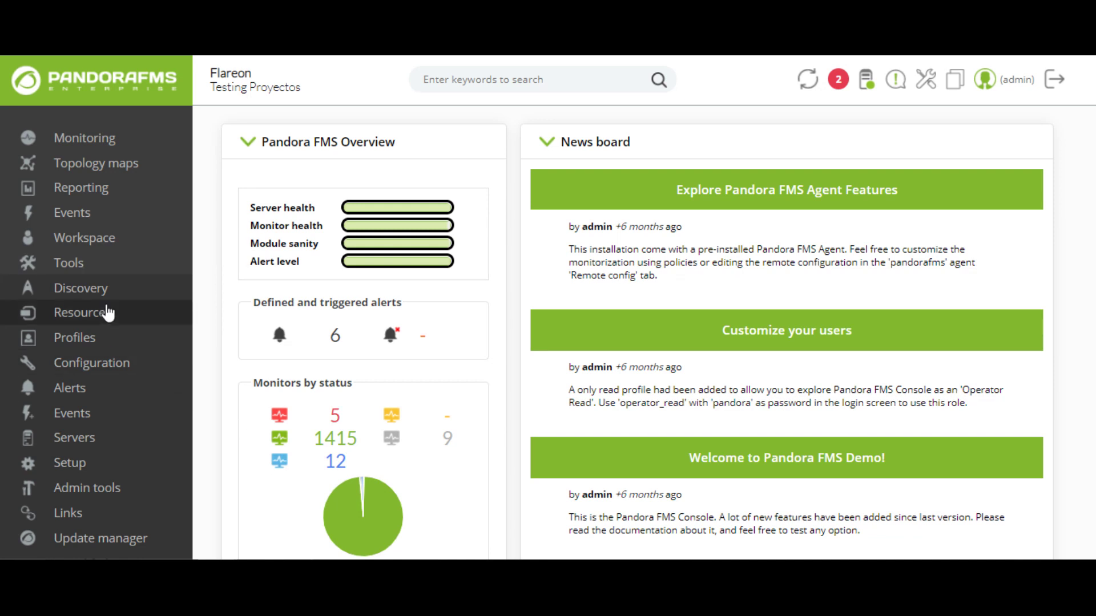
Step: Open the module list of agent 192.168.80.1 from the agent management resources
mouse_move(107, 315)
left_click(240, 217)
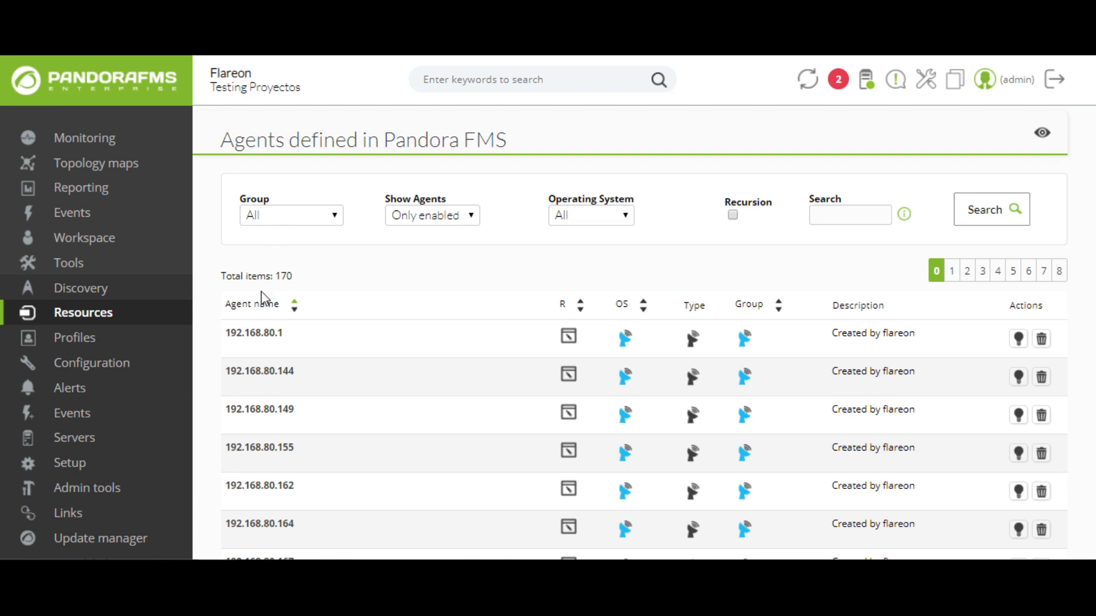
mouse_move(258, 333)
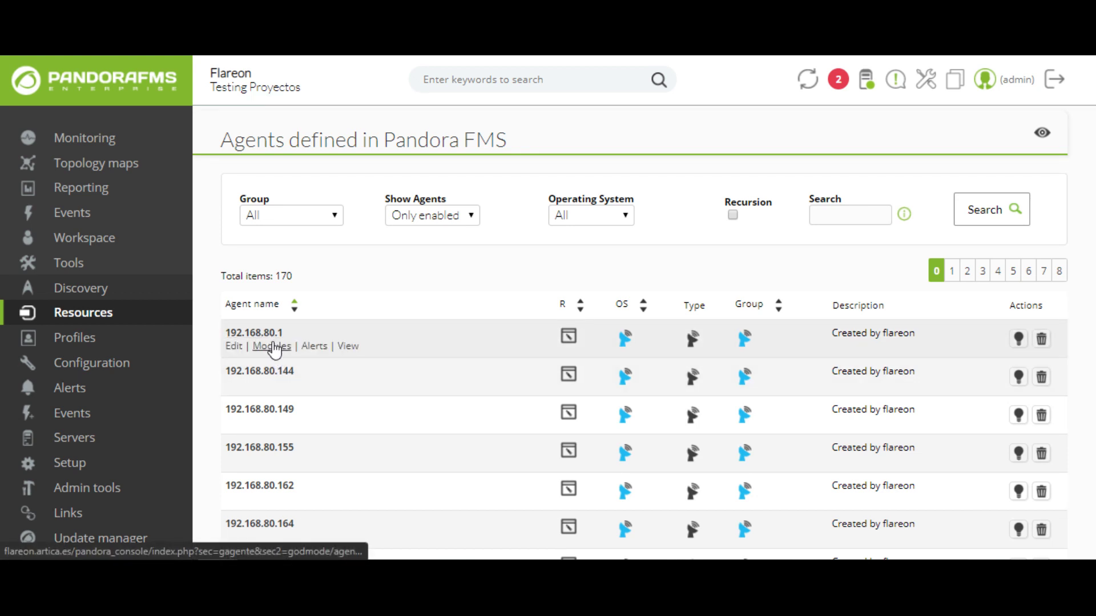
left_click(271, 346)
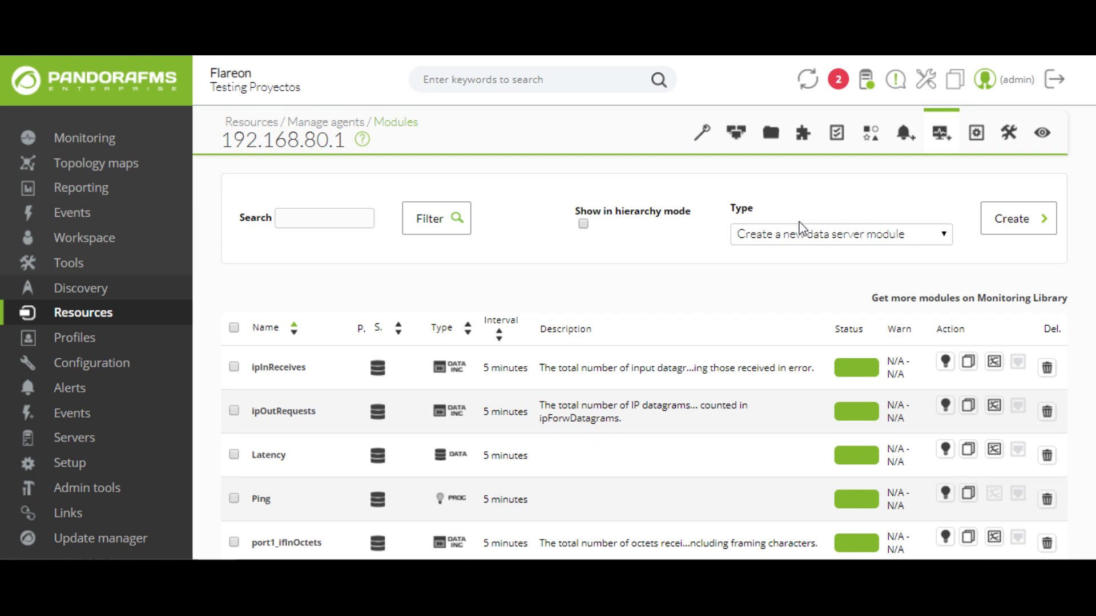
Step: Start creating a new network server module for agent 192.168.80.1
left_click(774, 236)
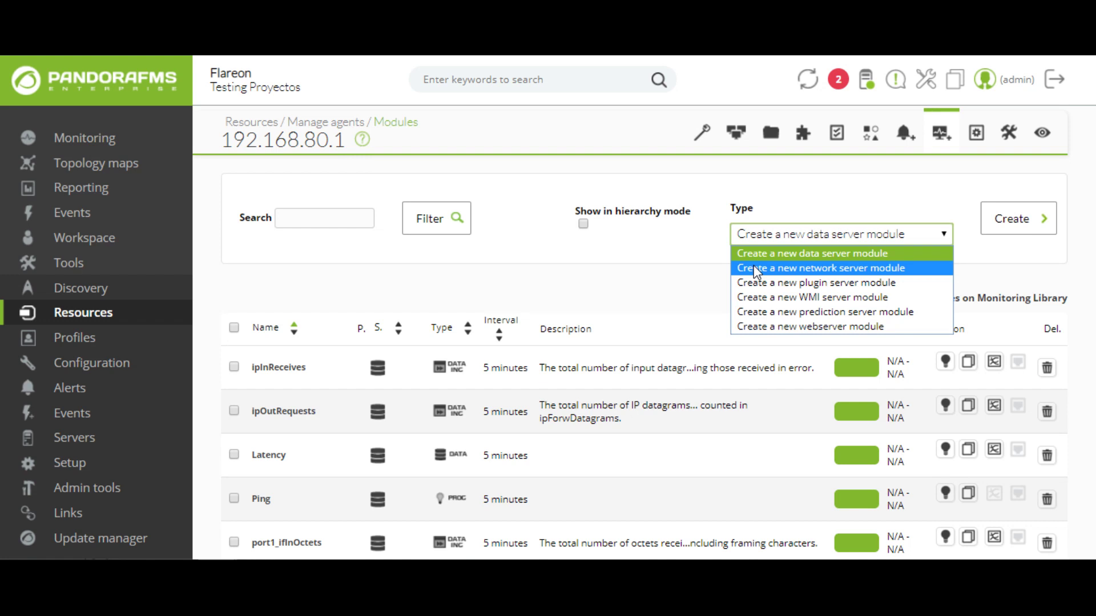
left_click(757, 268)
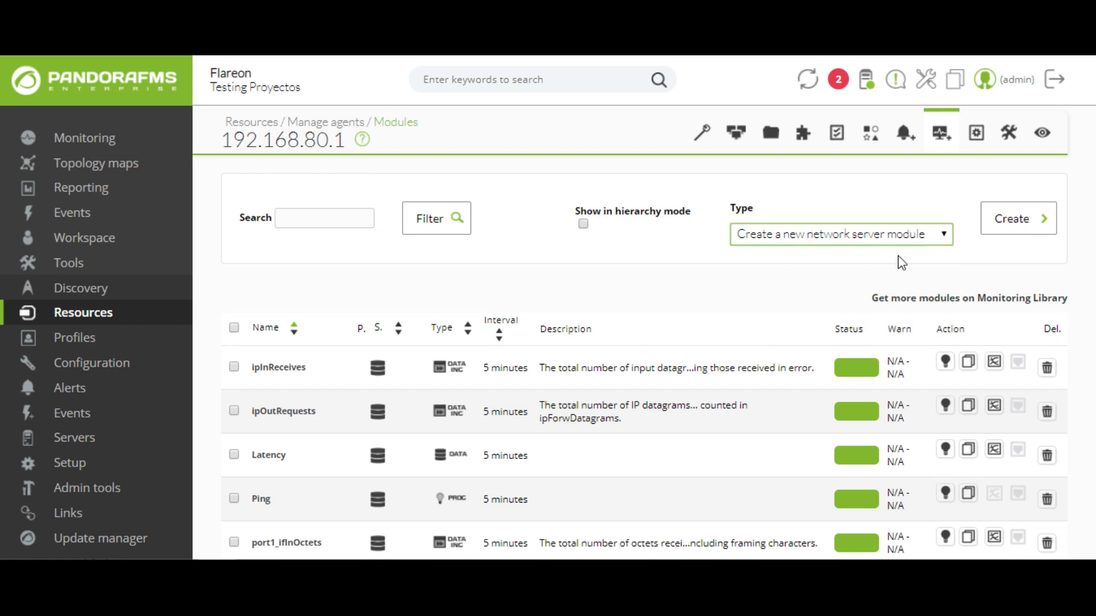
left_click(993, 219)
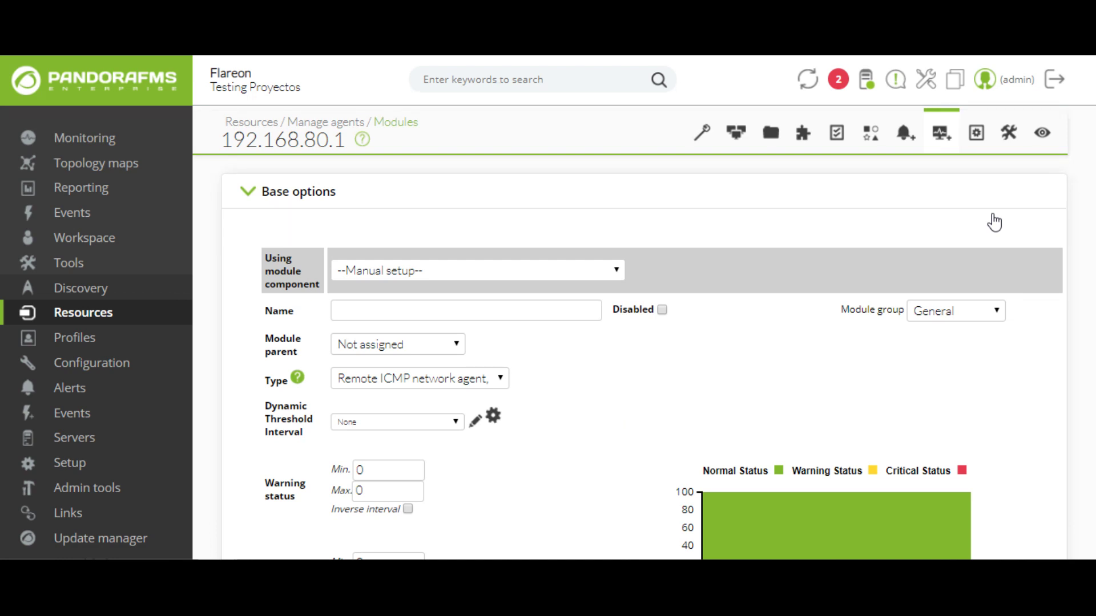
Step: Name the module "Test Workshop" and set its type to Remote ICMP network agent, boolean data
scroll(688, 226, "down", 3)
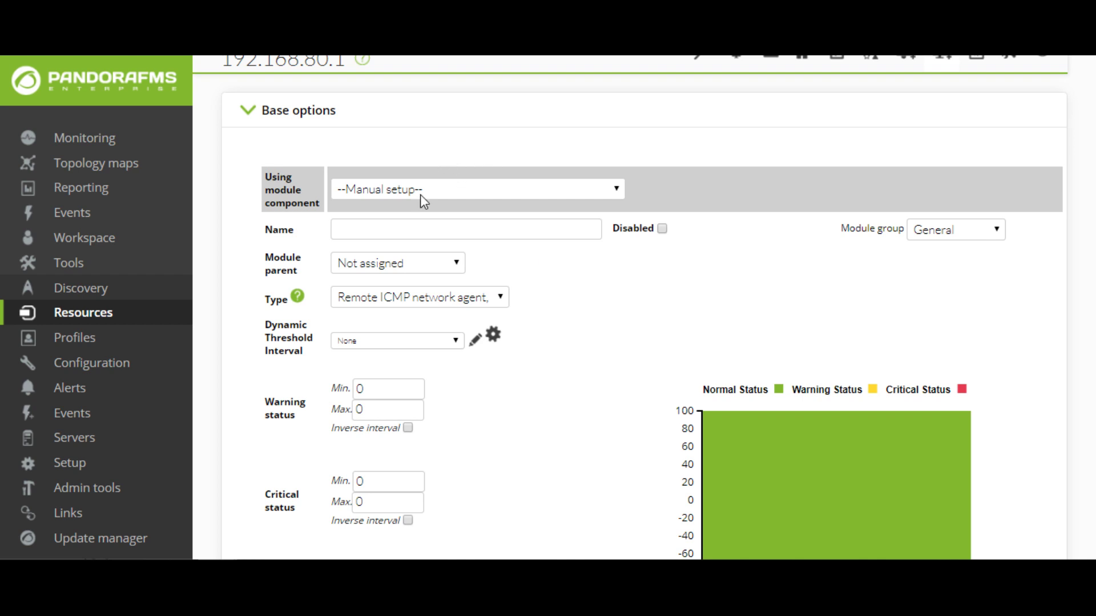
left_click(408, 227)
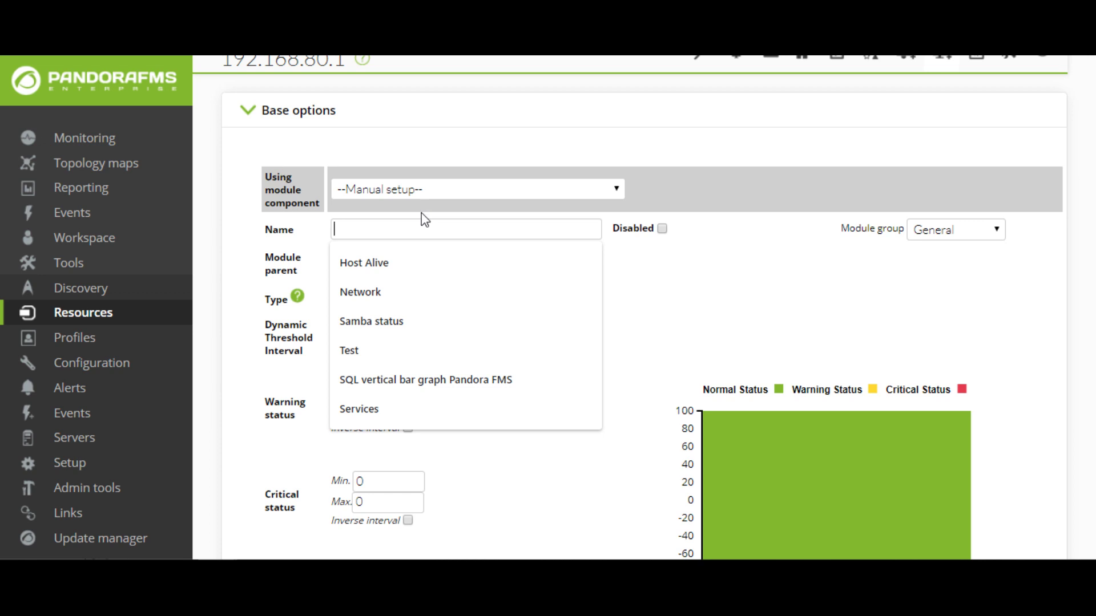
type("Test W")
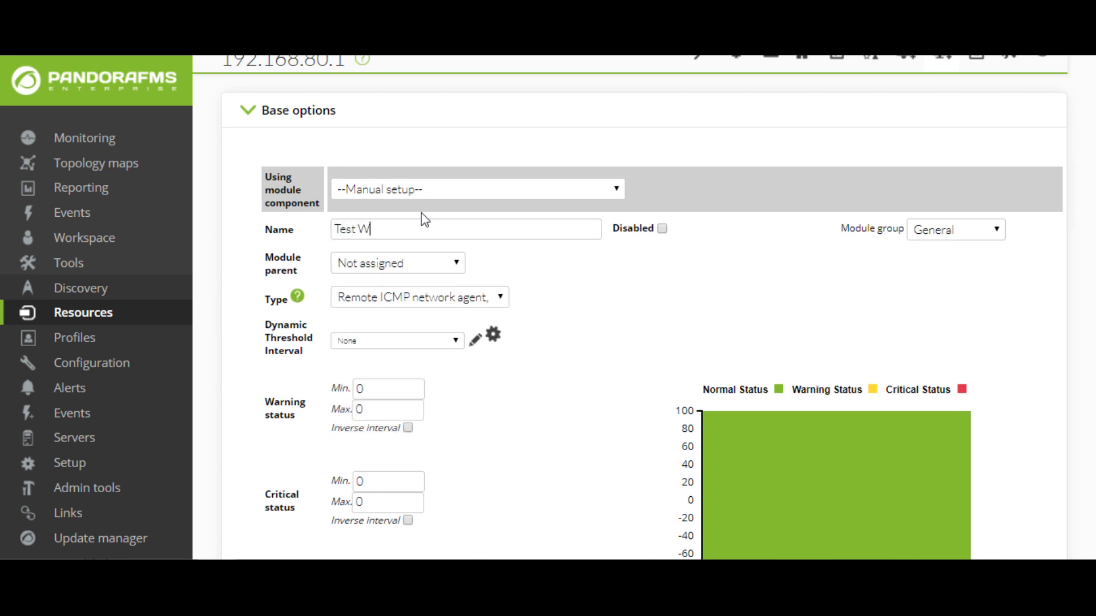
type("orkshop")
scroll(349, 245, "down", 3)
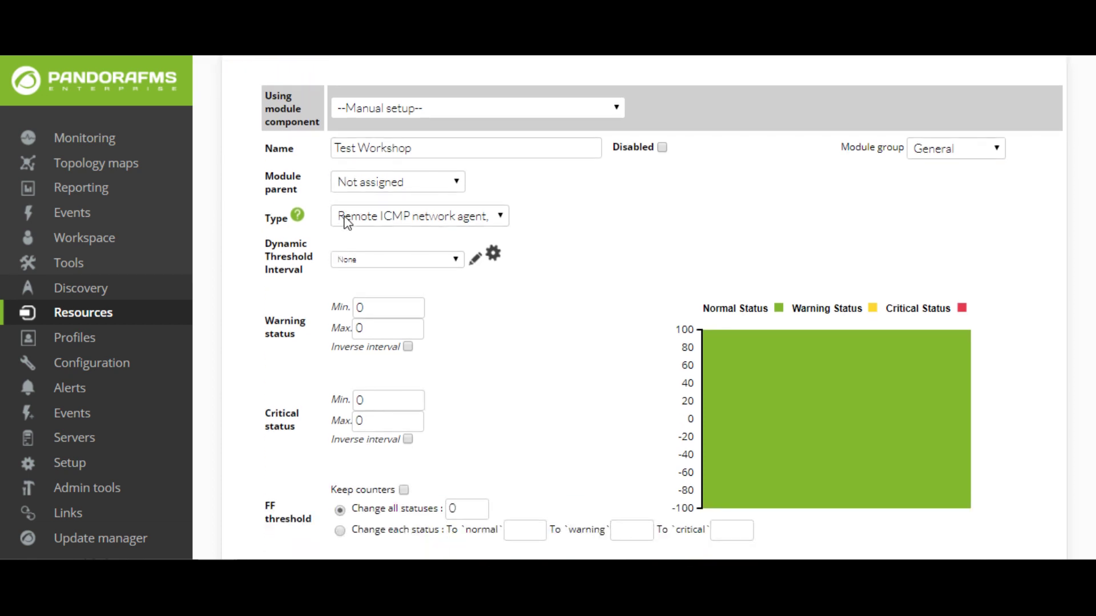
left_click(353, 220)
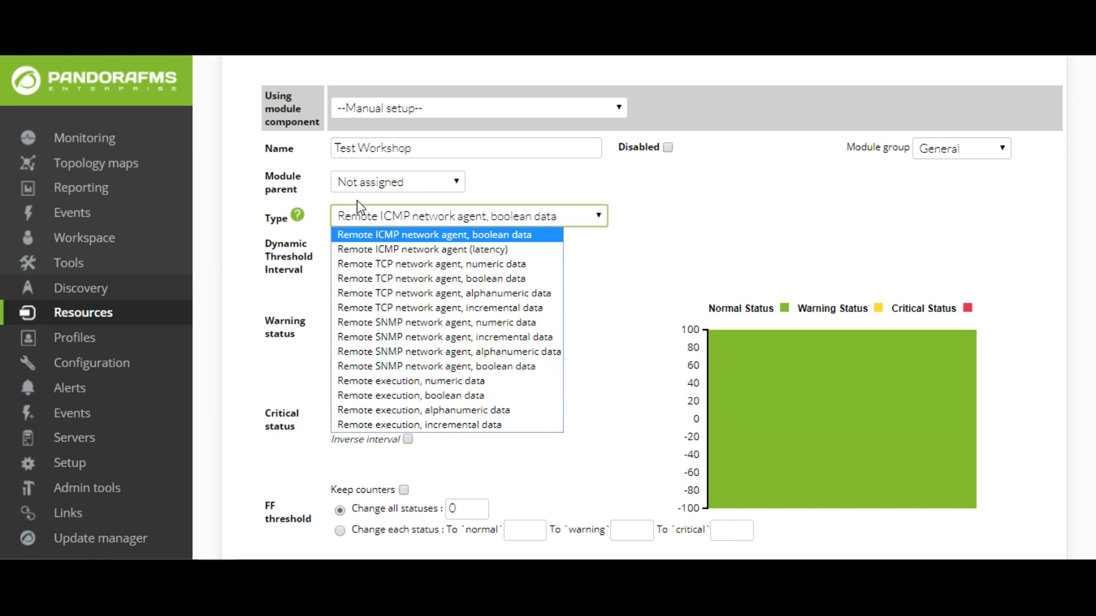
left_click(354, 235)
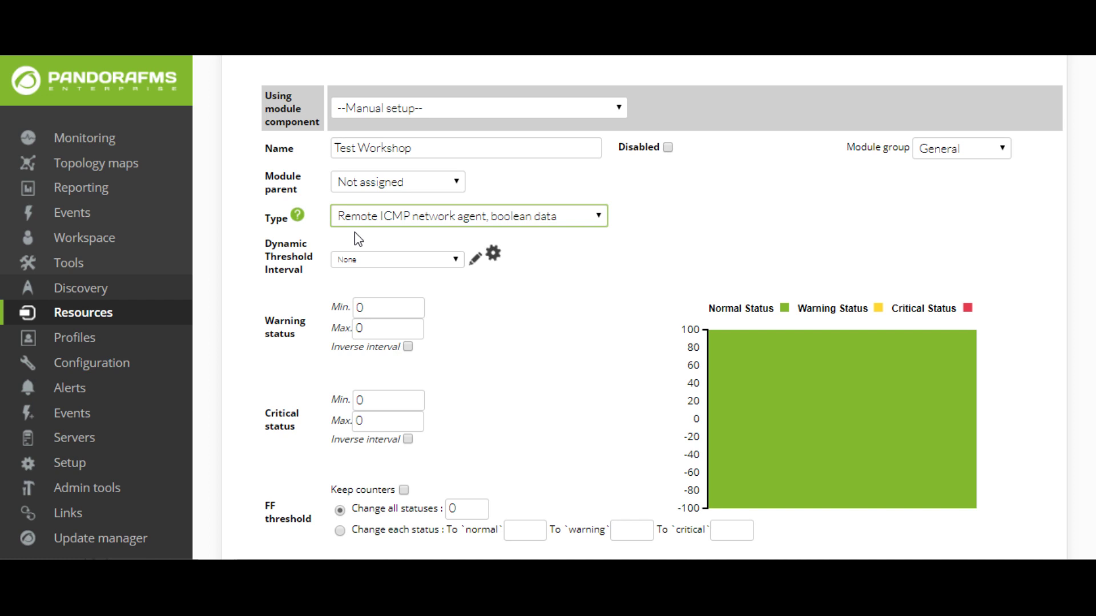
Step: Set the module's target IP to 192.168.80.45
scroll(354, 232, "down", 3)
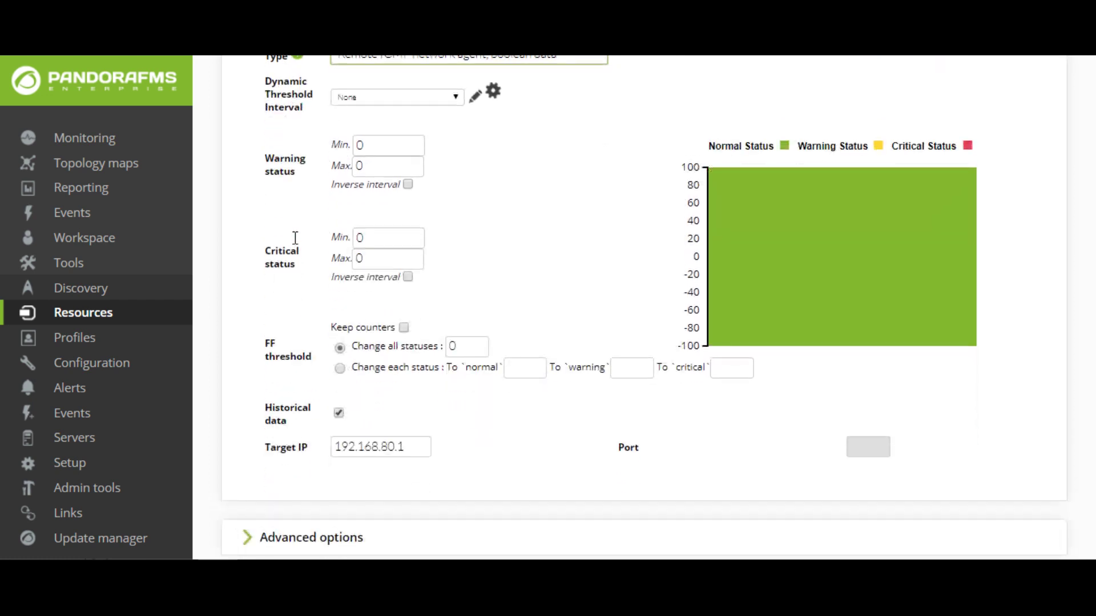
left_click(423, 446)
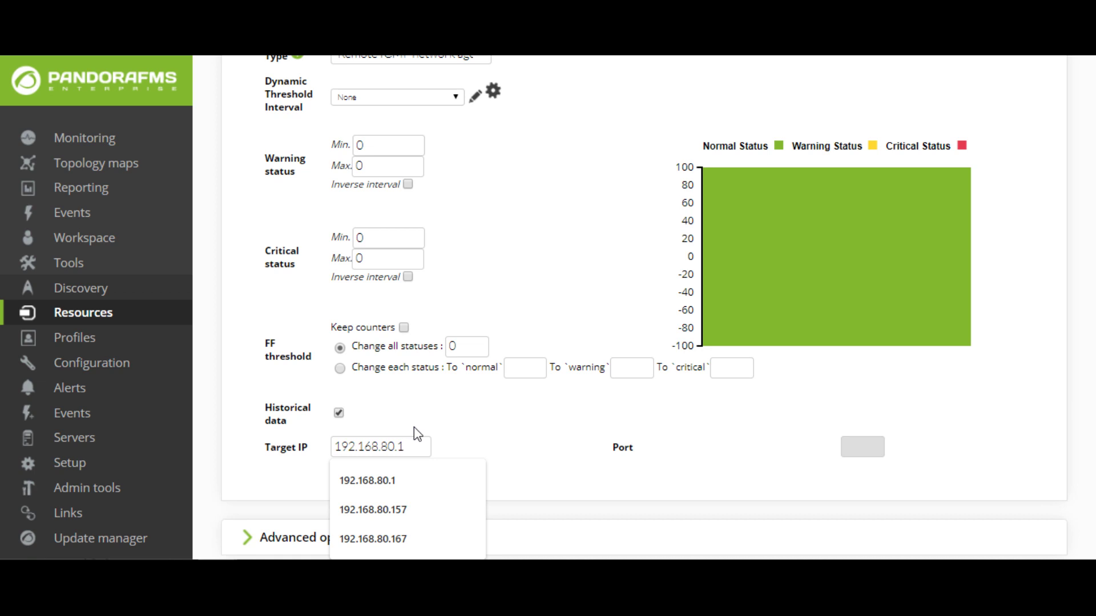
key("BackSpace")
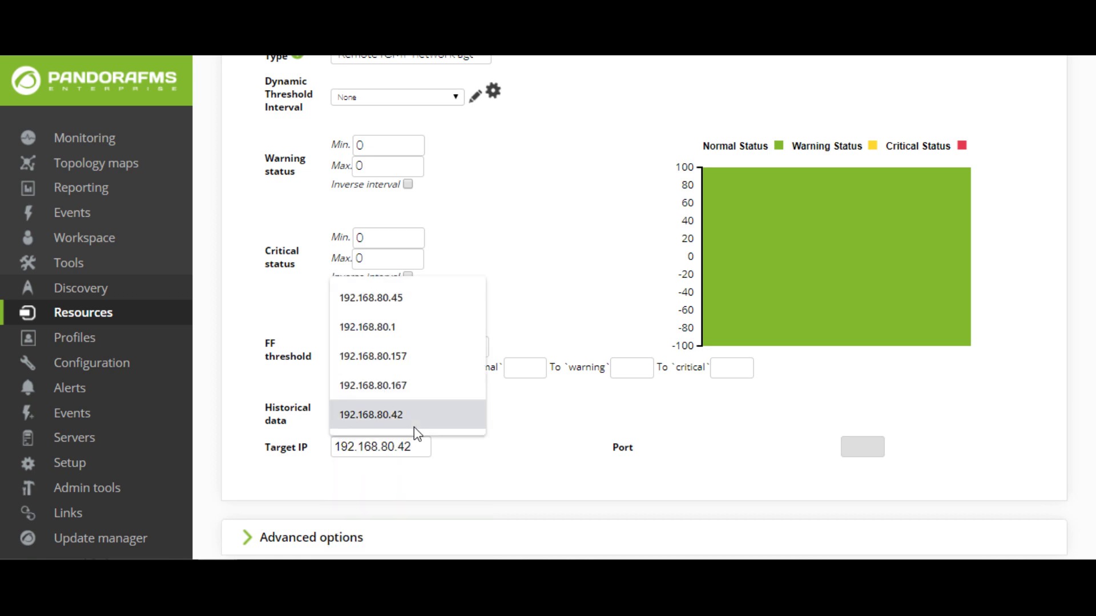
type("2")
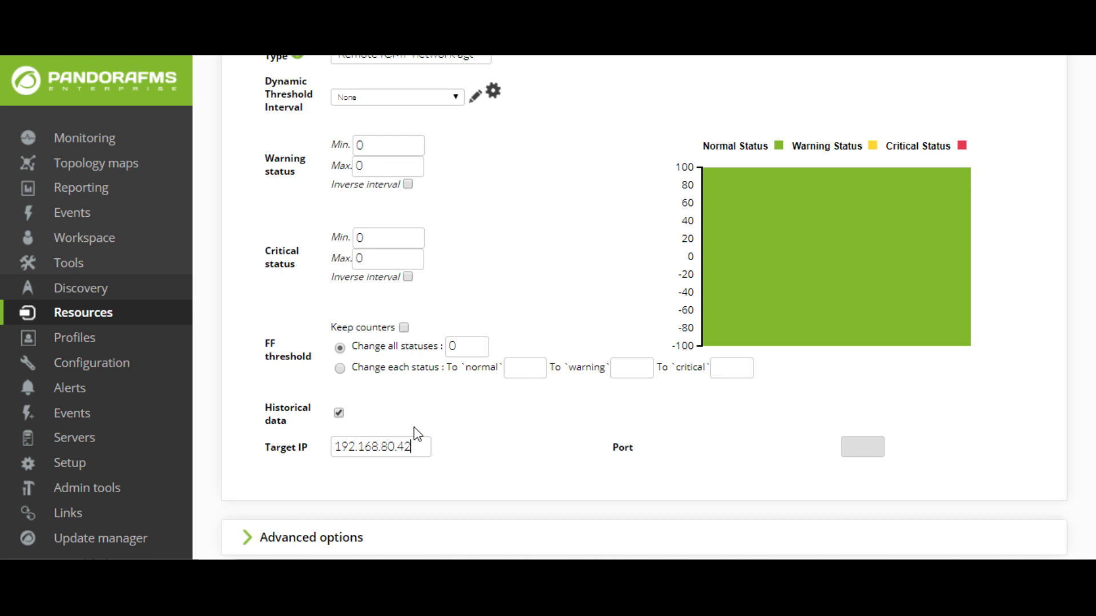
key("BackSpace")
type("5")
Step: Extend the module's name to "Test Workshop Host Alive"
scroll(490, 246, "up", 3)
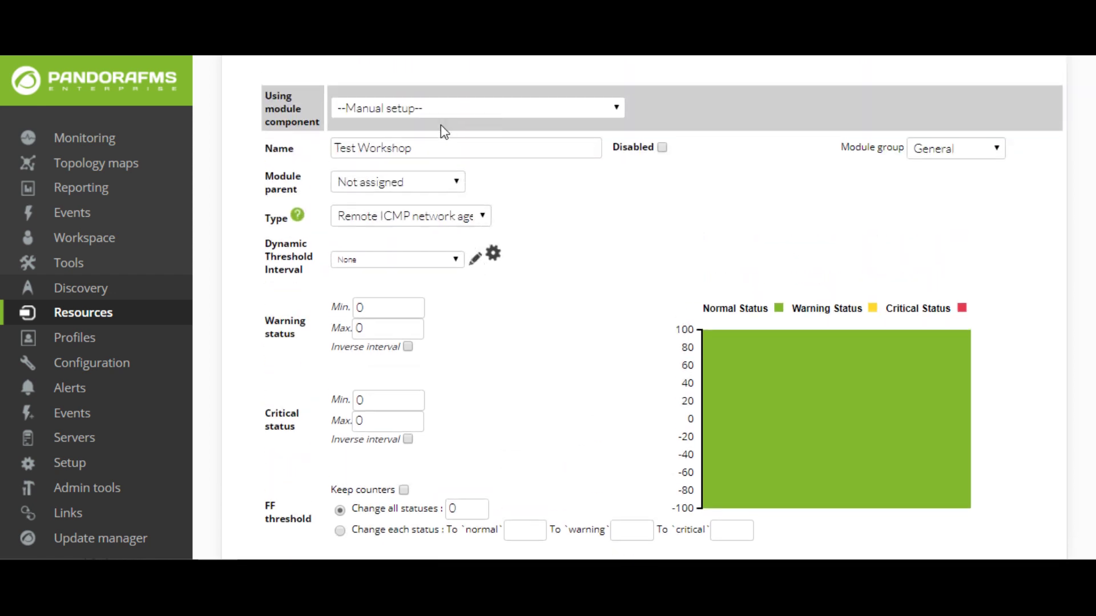
type("Alive")
key("BackSpace")
key("BackSpace")
key("BackSpace")
key("BackSpace")
key("BackSpace")
type("Host Alive")
Step: Create the Host Alive module and check its entry under General in the agent's module list
scroll(494, 213, "down", 3)
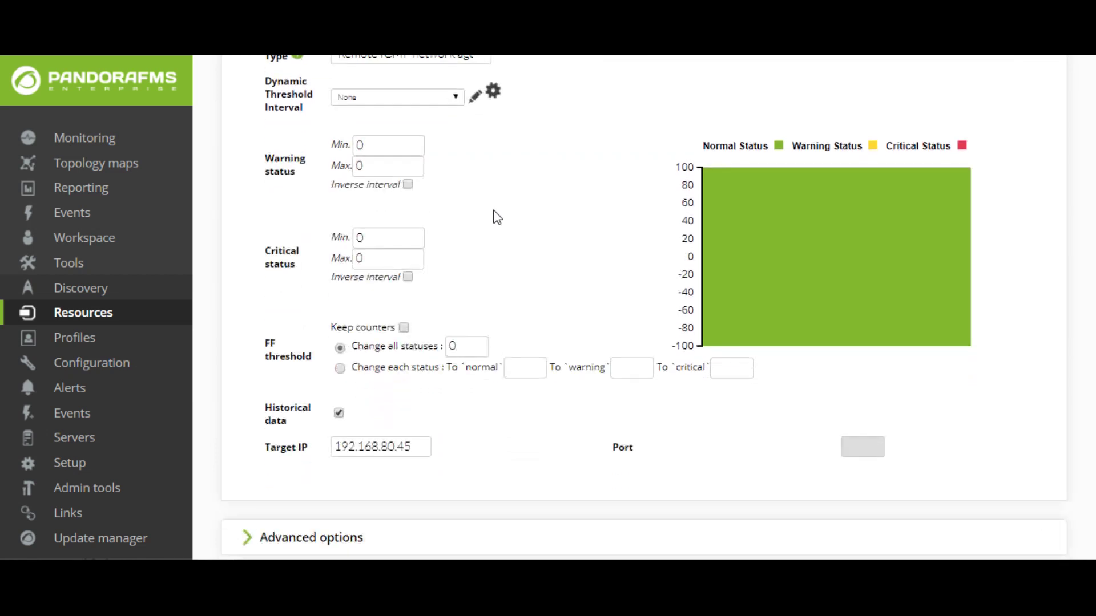
scroll(494, 213, "down", 4)
scroll(492, 221, "up", 6)
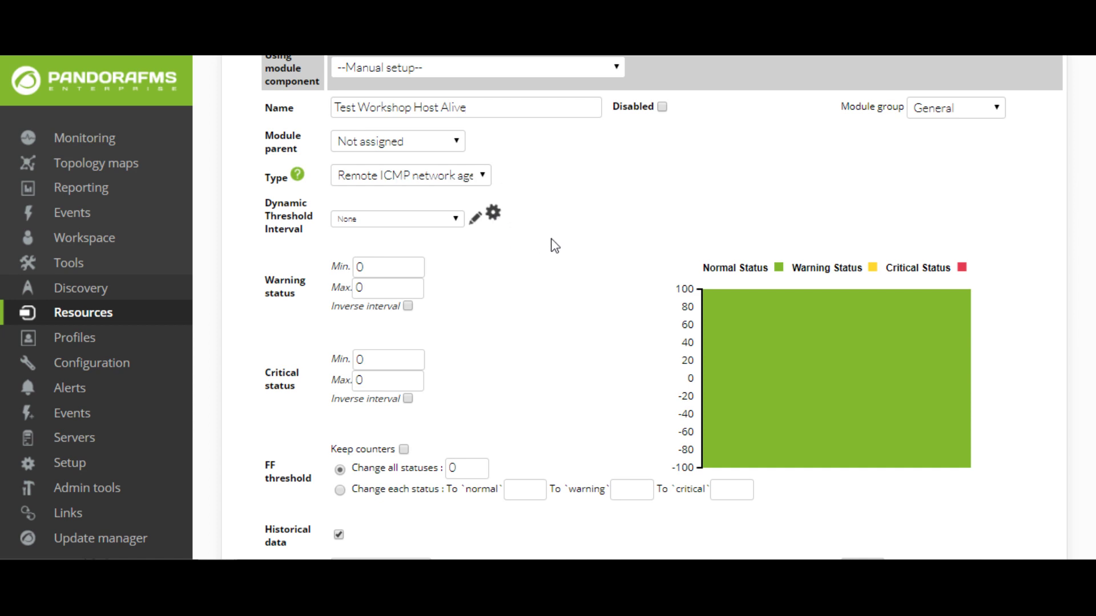
scroll(588, 189, "down", 5)
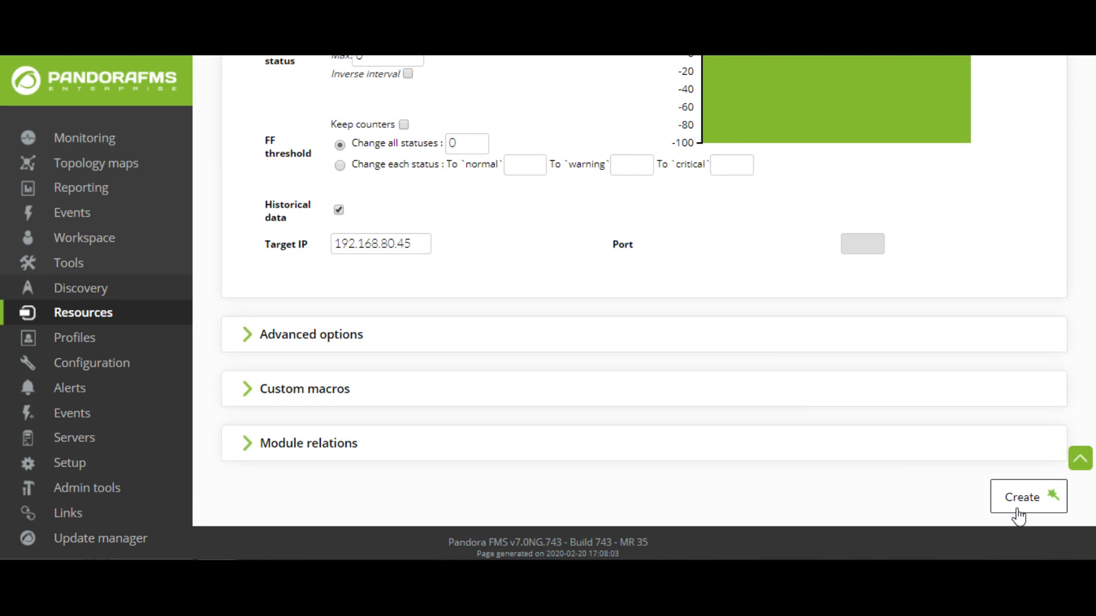
left_click(1019, 505)
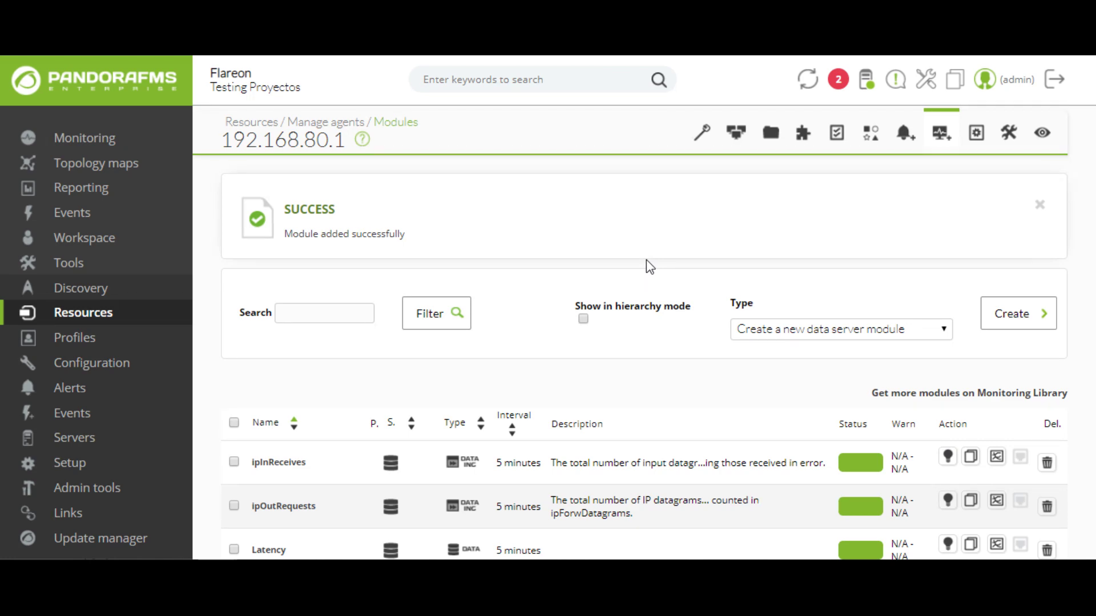
scroll(647, 261, "down", 5)
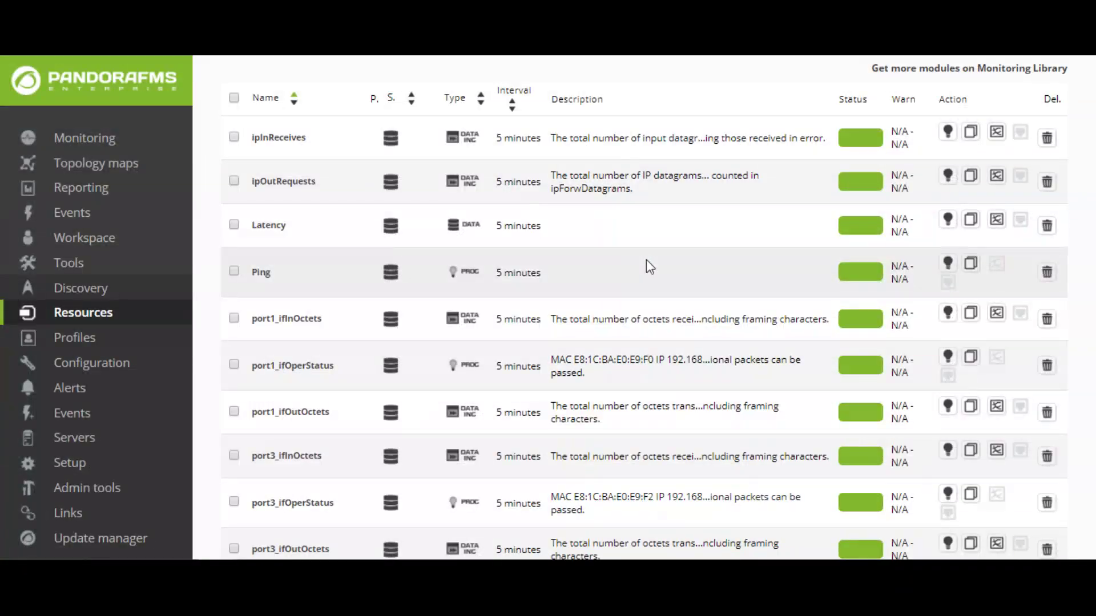
scroll(645, 253, "down", 10)
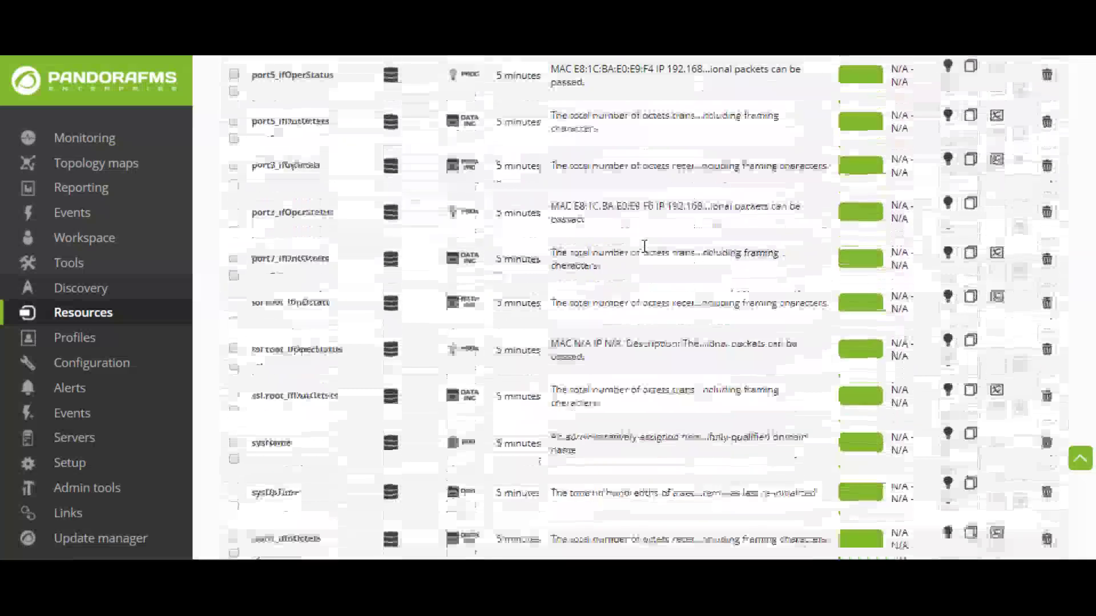
scroll(645, 246, "down", 4)
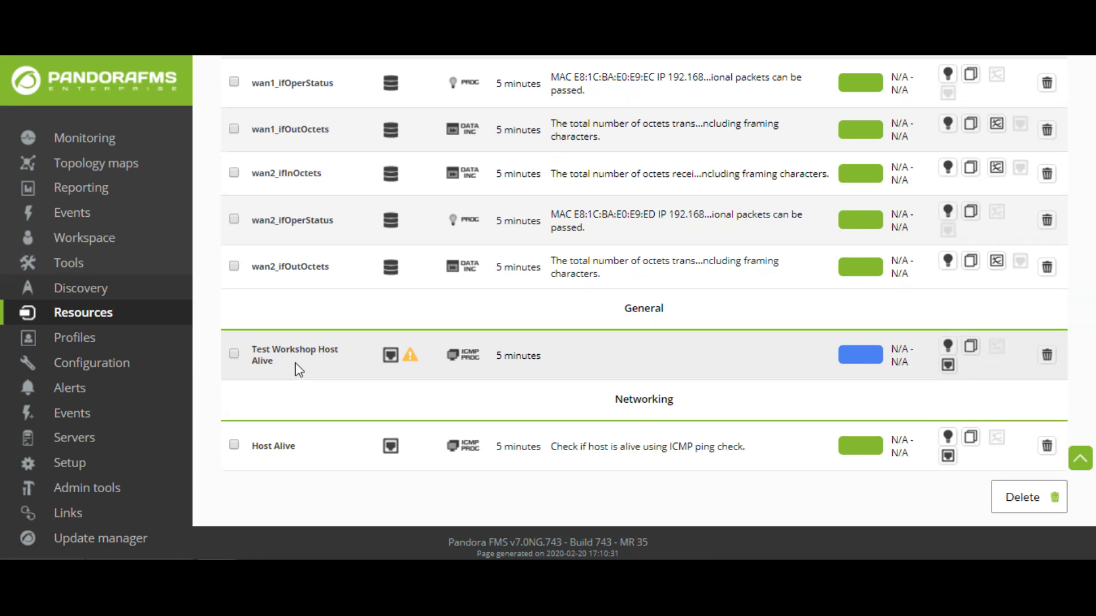
mouse_move(846, 361)
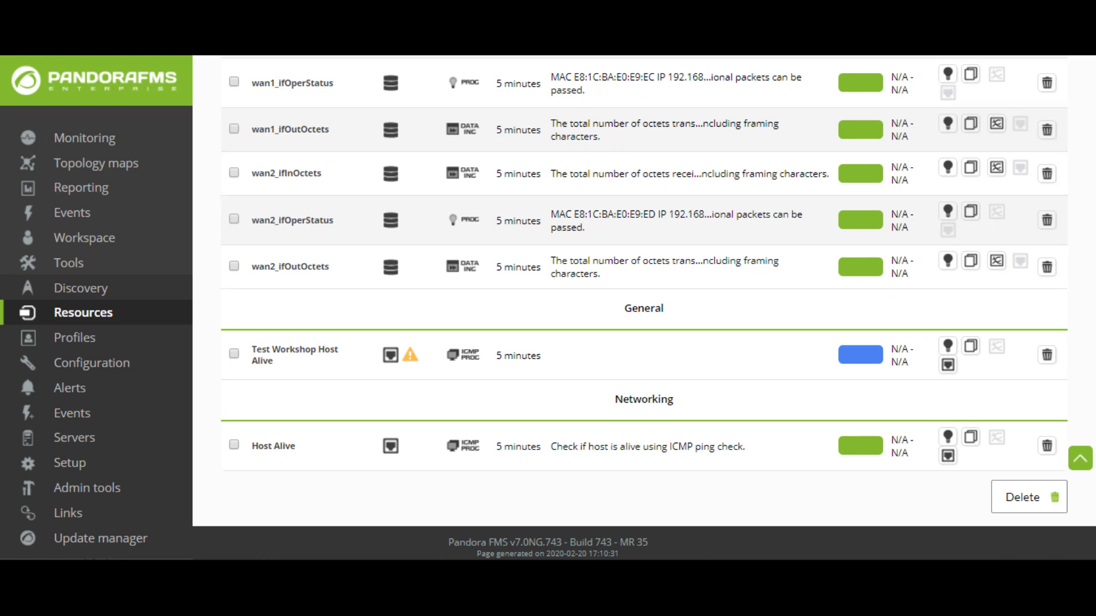
Step: Start creating a second network server module for the same agent
scroll(633, 260, "up", 15)
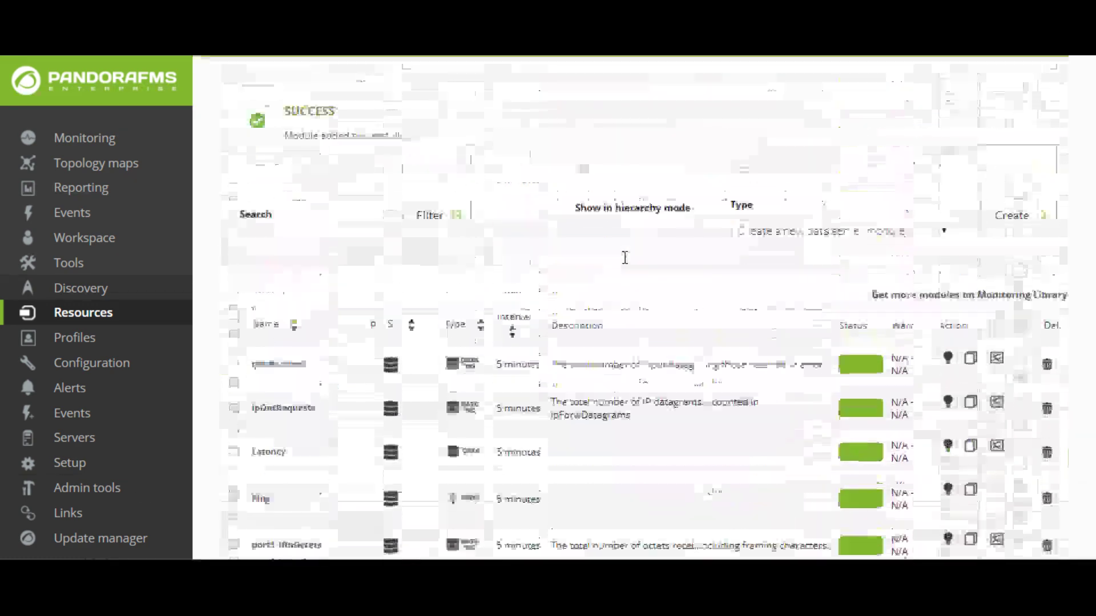
left_click(904, 330)
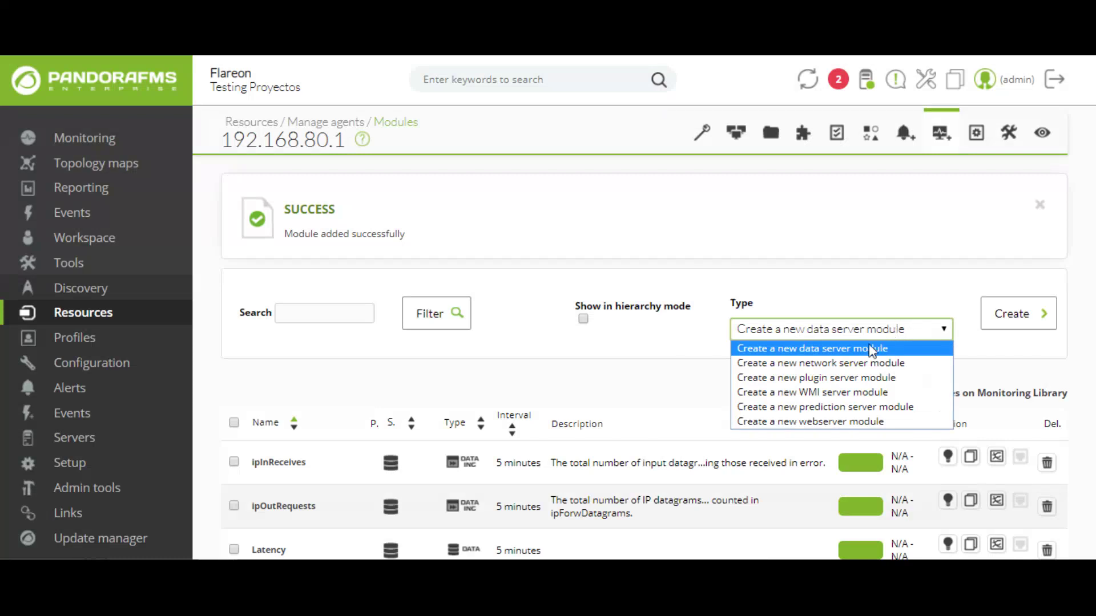
left_click(855, 364)
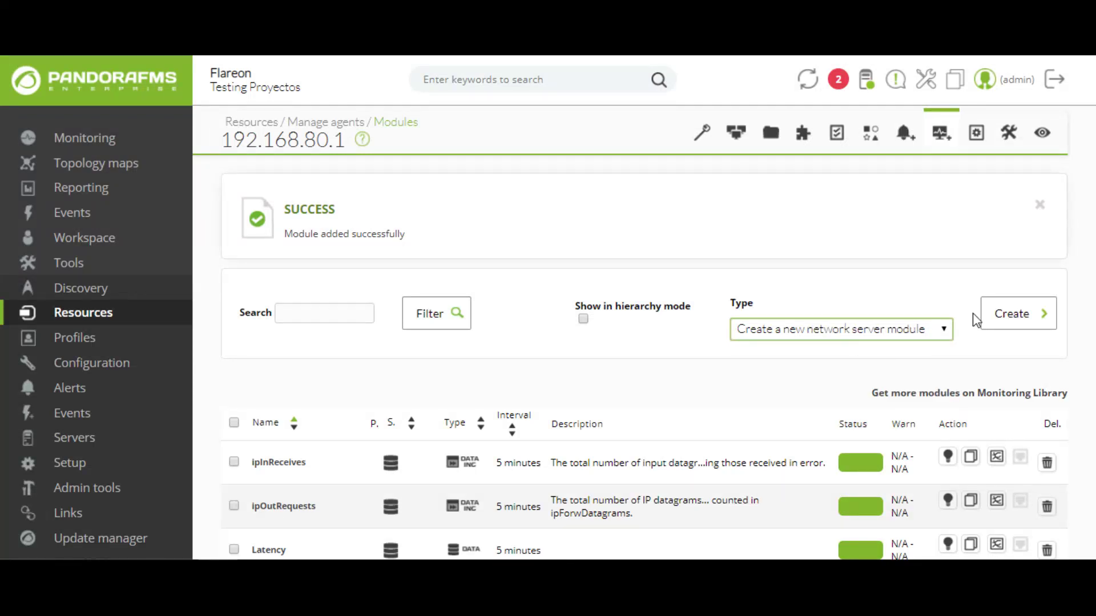
left_click(1009, 315)
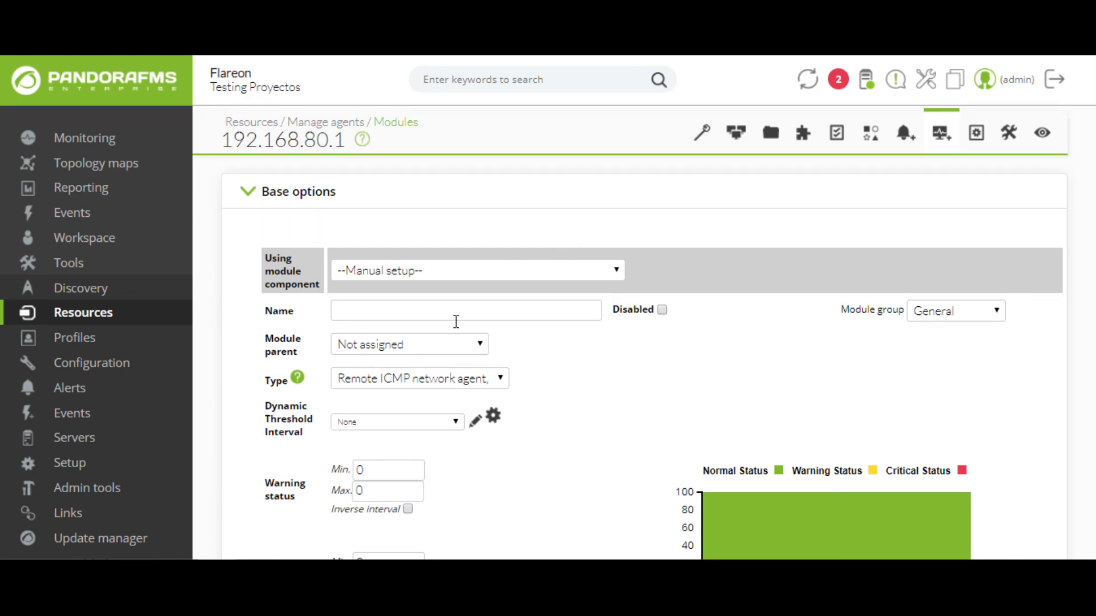
Step: Name the second module "Test Workshop Latency"
left_click(425, 305)
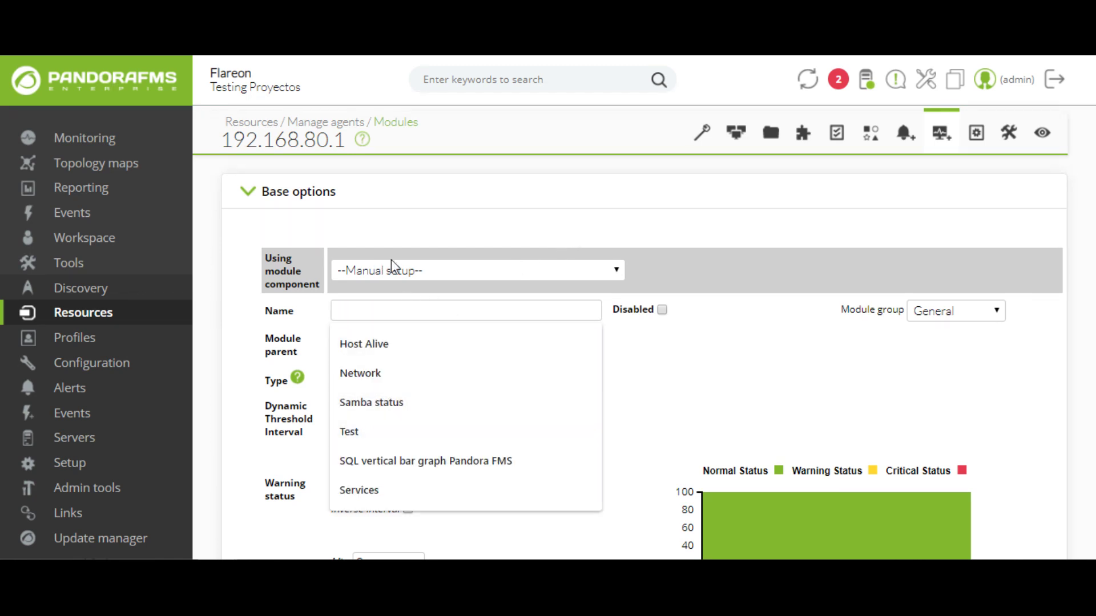
type("Test Wo")
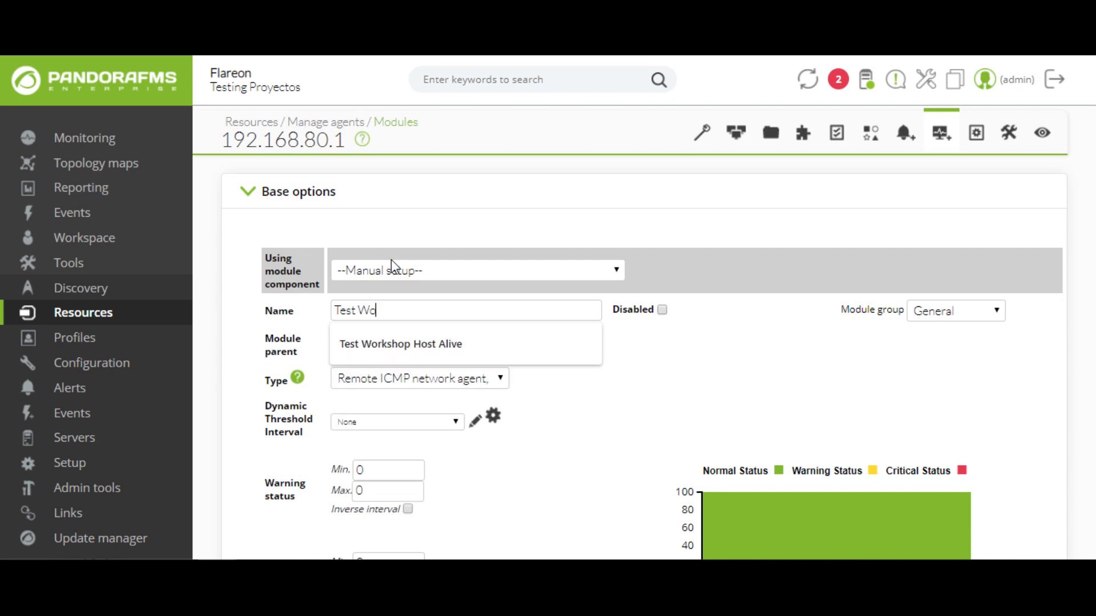
key("Down")
key("Return")
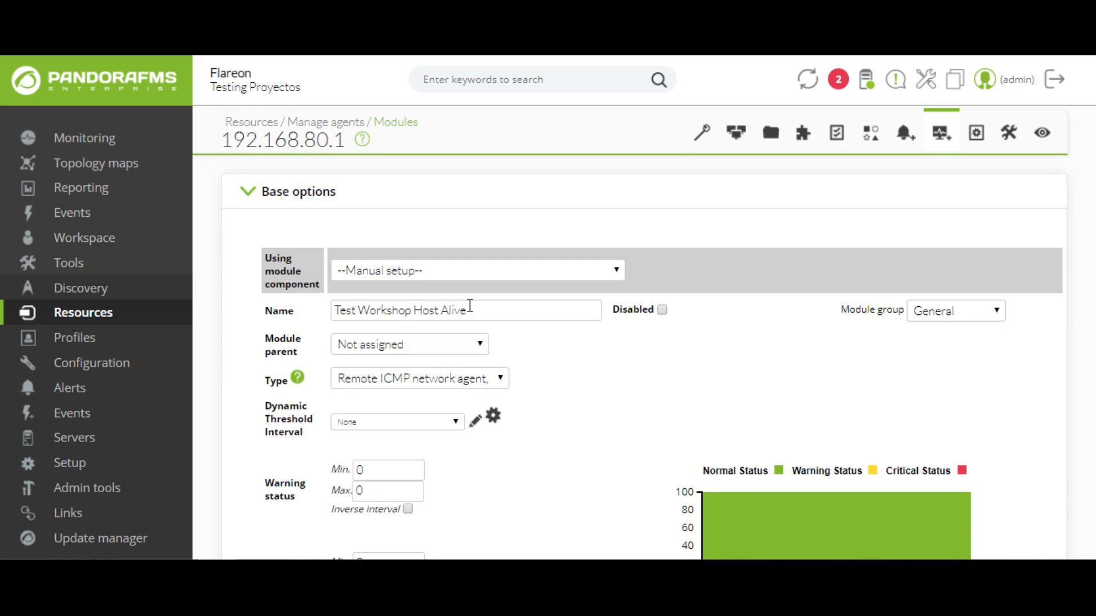
left_click_drag(469, 310, 418, 310)
key("BackSpace")
type("Latency")
Step: Set the latency module's type to Remote ICMP network agent (latency)
scroll(500, 316, "down", 4)
left_click(397, 134)
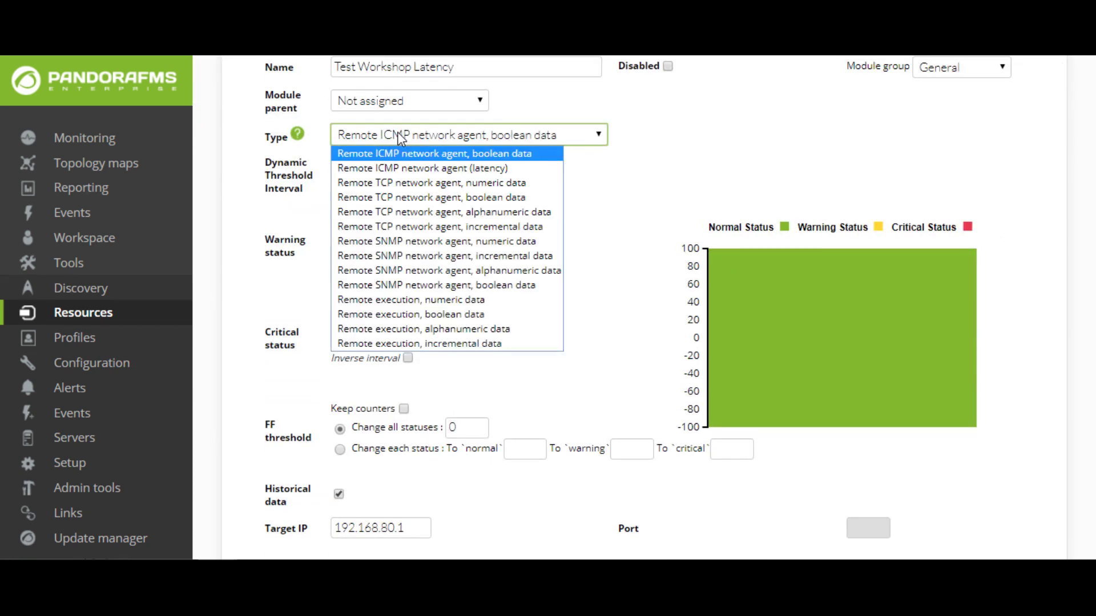
left_click(383, 169)
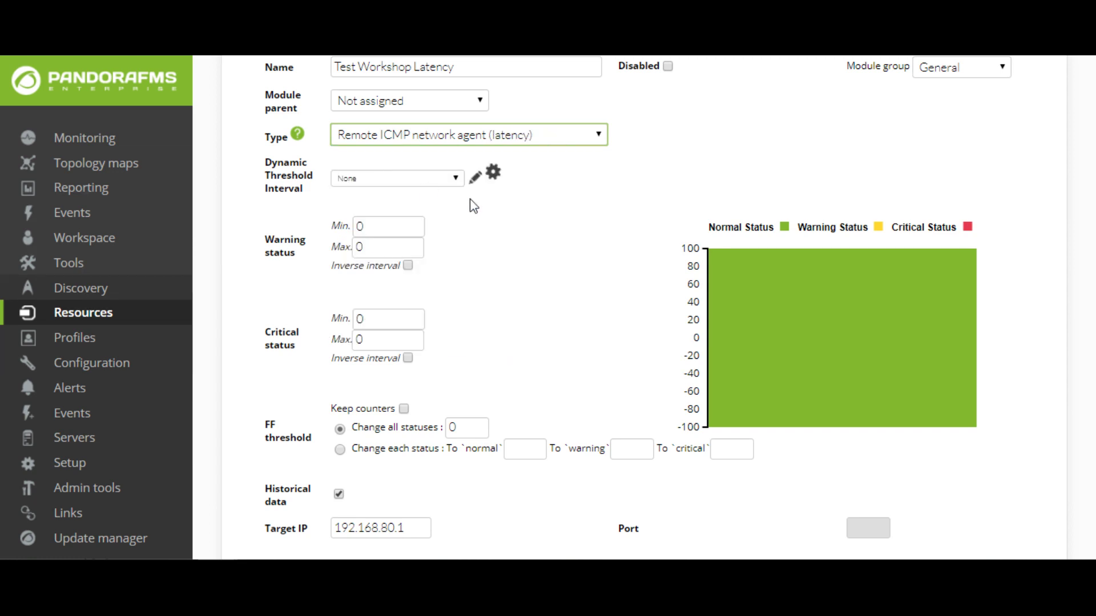
Step: Set the latency module's target IP to 192.168.80.45
scroll(525, 206, "down", 3)
left_click(411, 368)
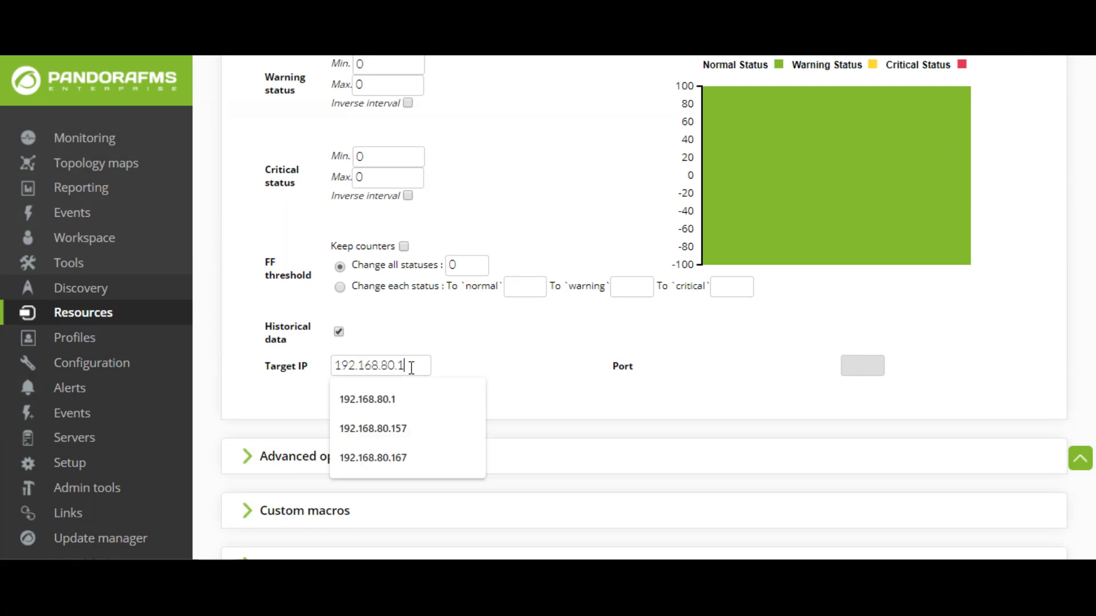
key("BackSpace")
type("45")
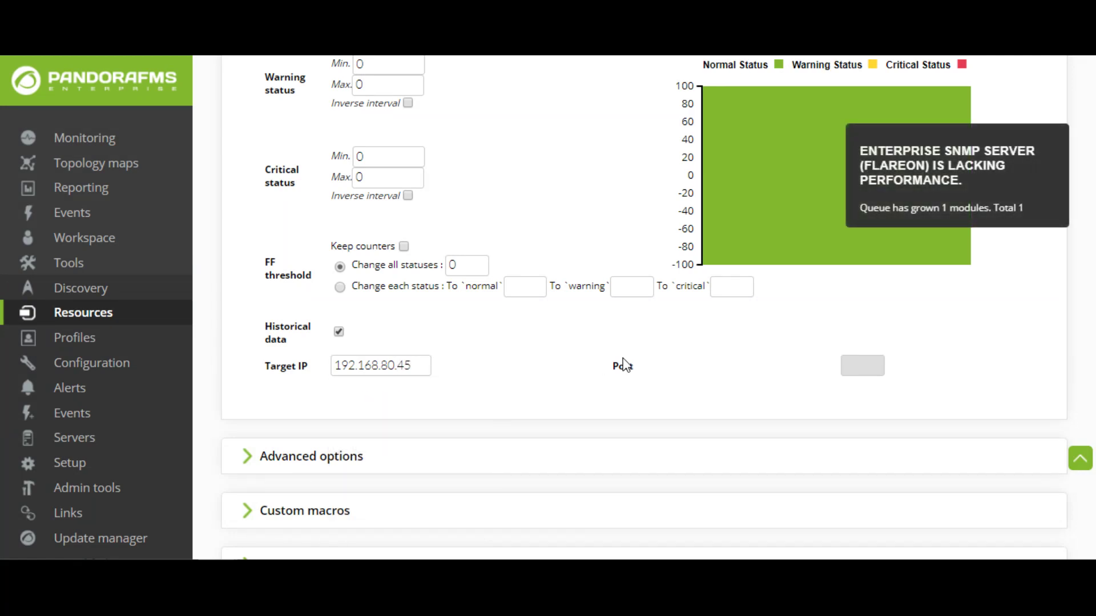
Step: Create the latency module and check the status of the Test Workshop modules under General in the module list
scroll(621, 365, "down", 3)
left_click(1025, 502)
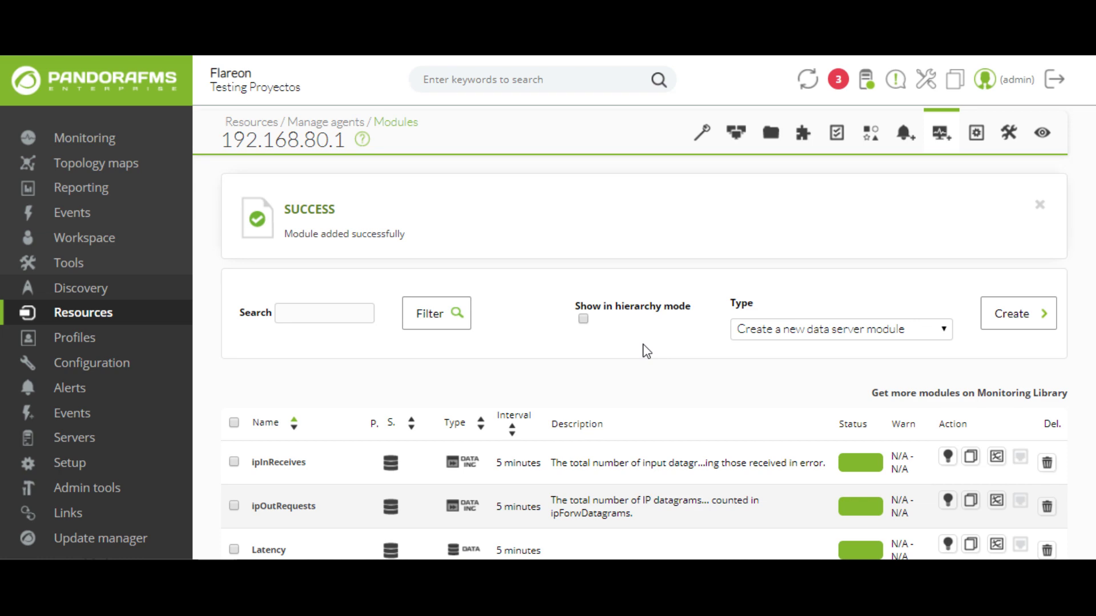
scroll(646, 351, "down", 20)
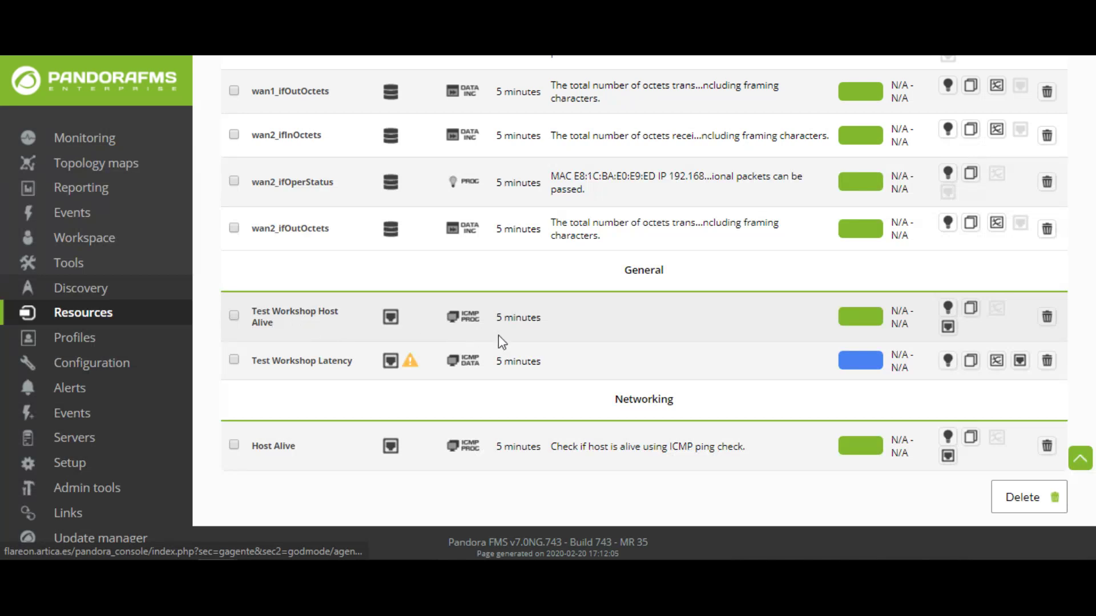
mouse_move(851, 313)
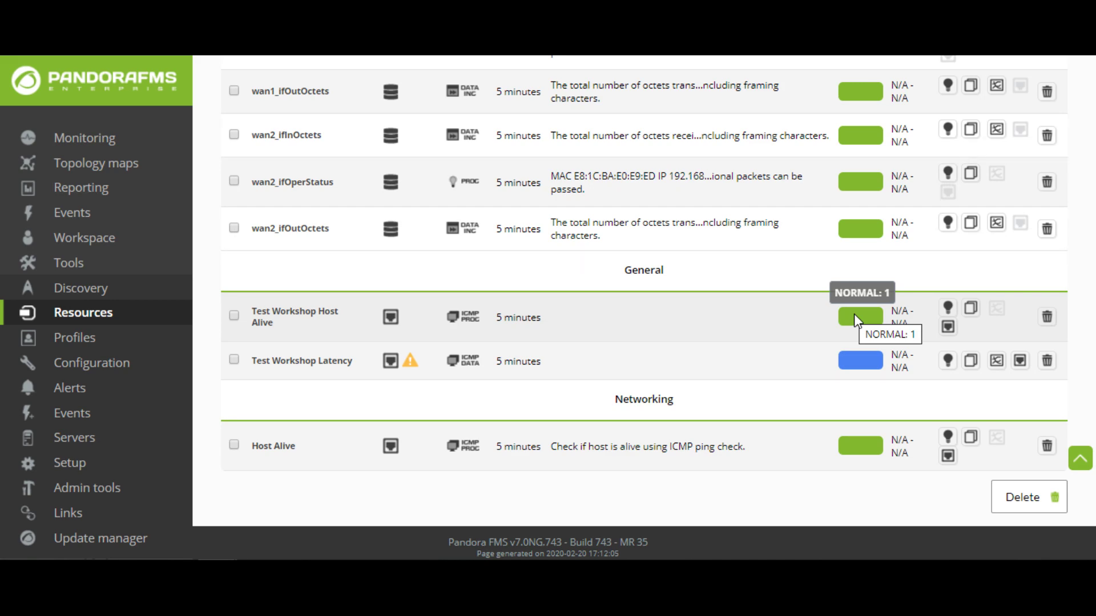
Step: Start creating a third network server module for the same agent
scroll(853, 314, "up", 10)
scroll(884, 305, "up", 10)
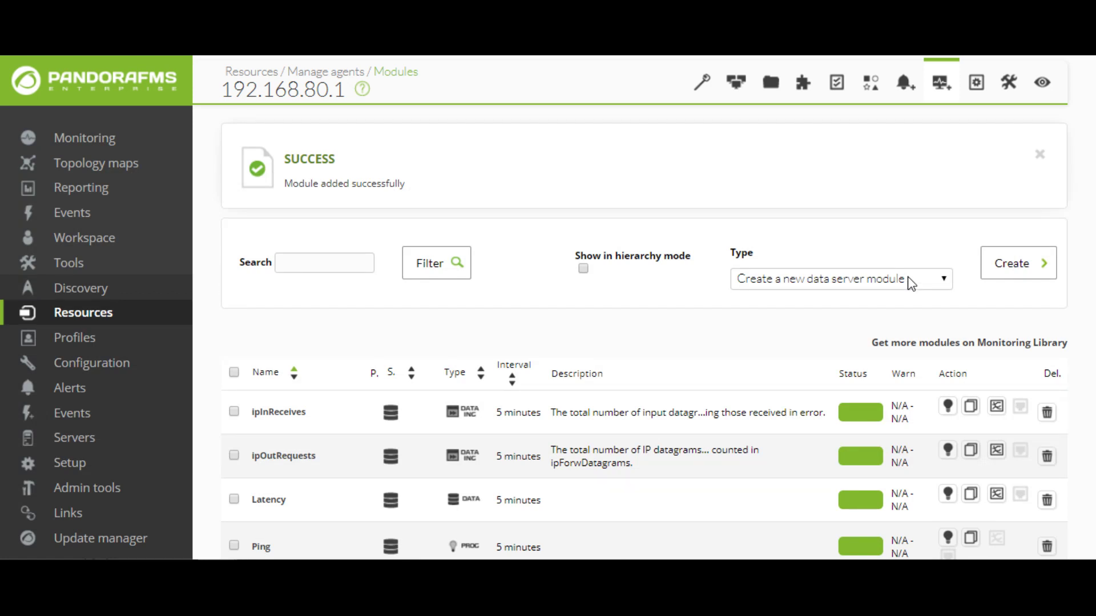
left_click(912, 281)
left_click(762, 307)
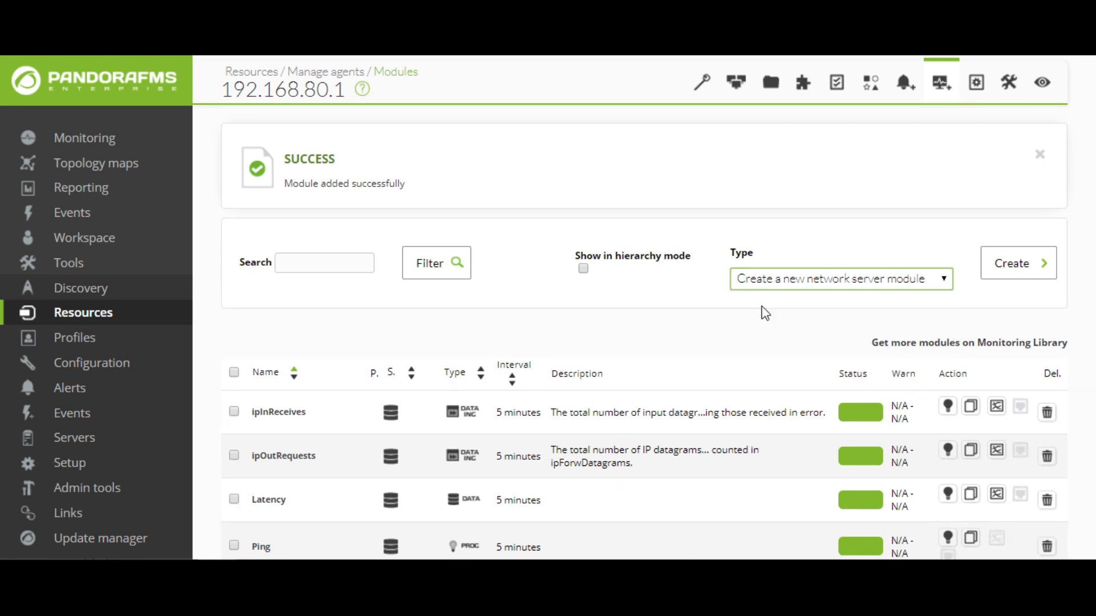
left_click(1018, 270)
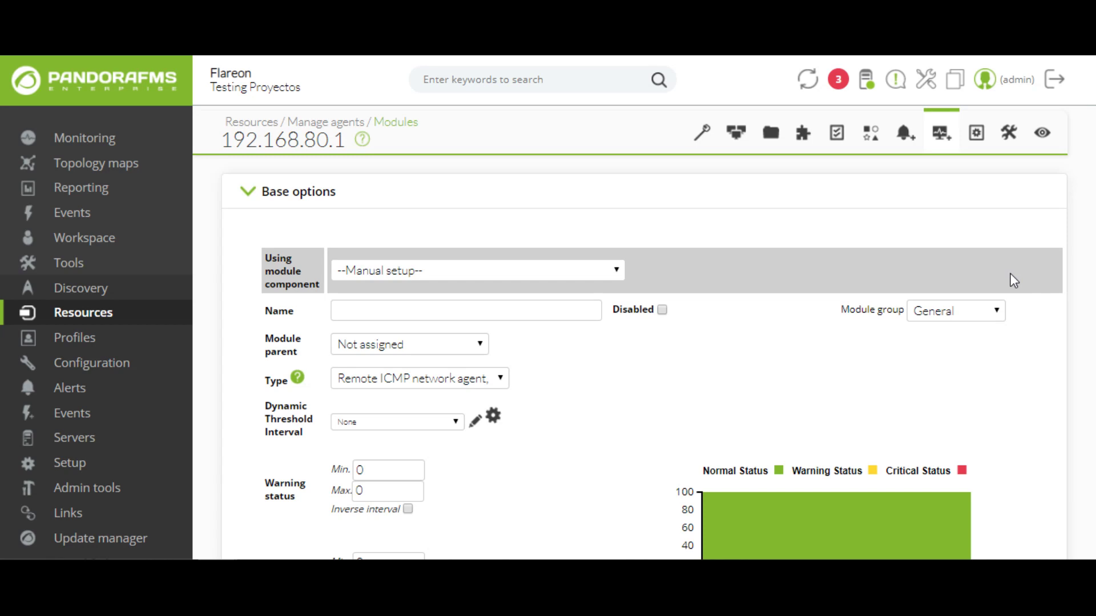
Step: Name the module "Network" and set its type to Remote TCP network agent, alphanumeric data
scroll(1011, 308, "down", 3)
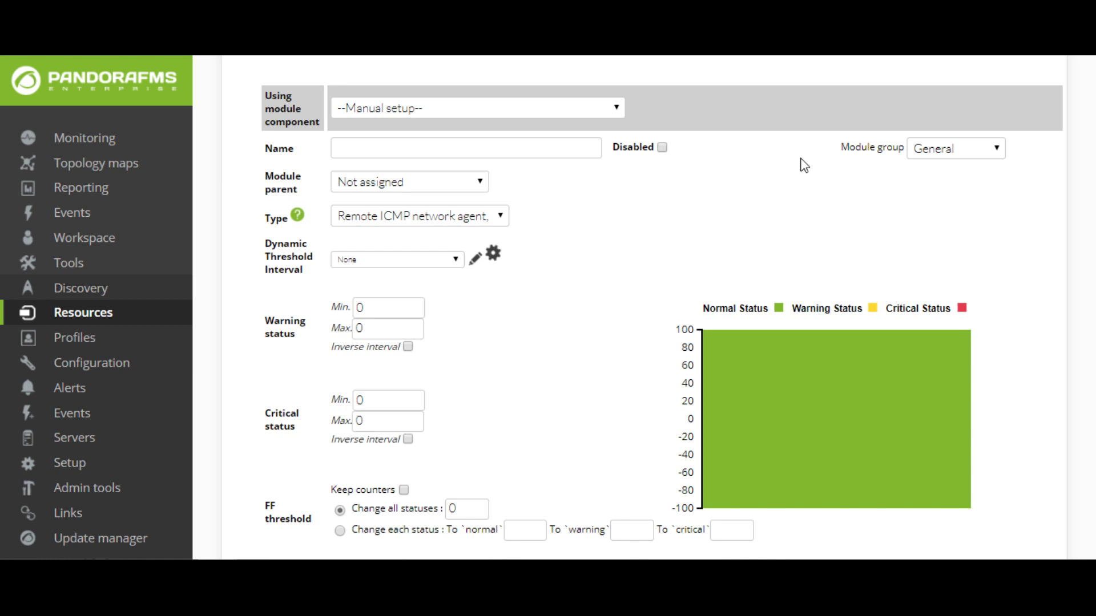
left_click(502, 147)
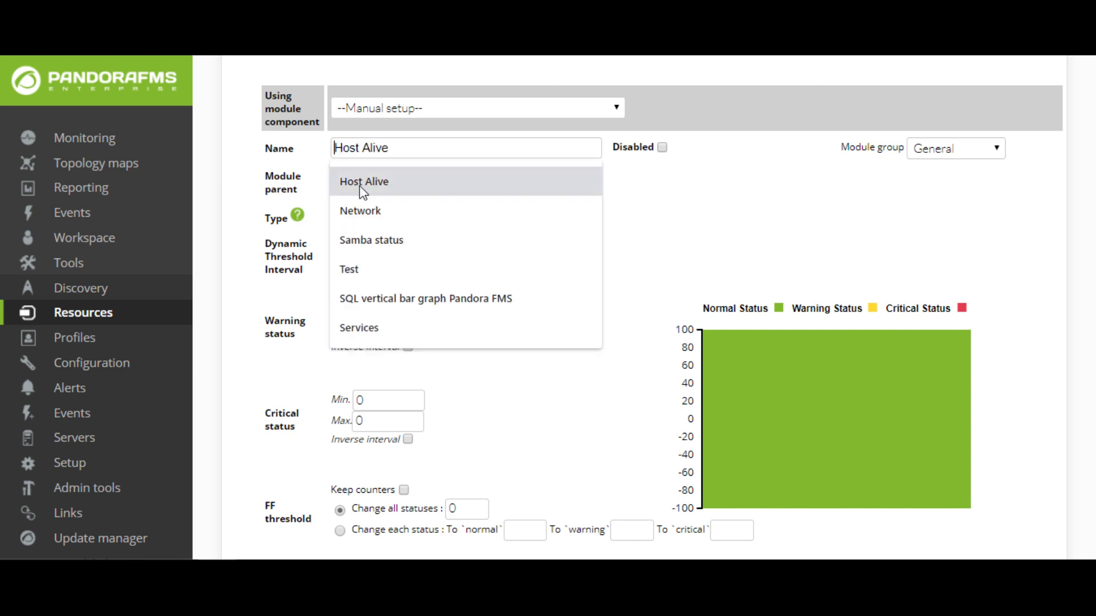
left_click(374, 210)
left_click(415, 215)
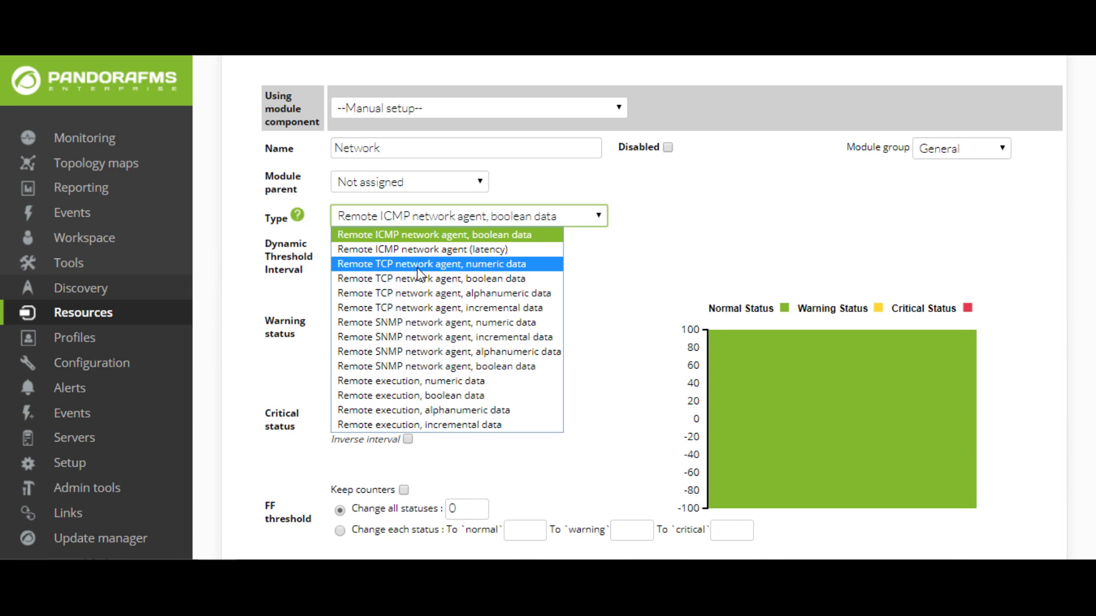
left_click(383, 293)
Step: Set the TCP module's target IP to 192.168.80.45 and its port to 80
scroll(386, 297, "down", 2)
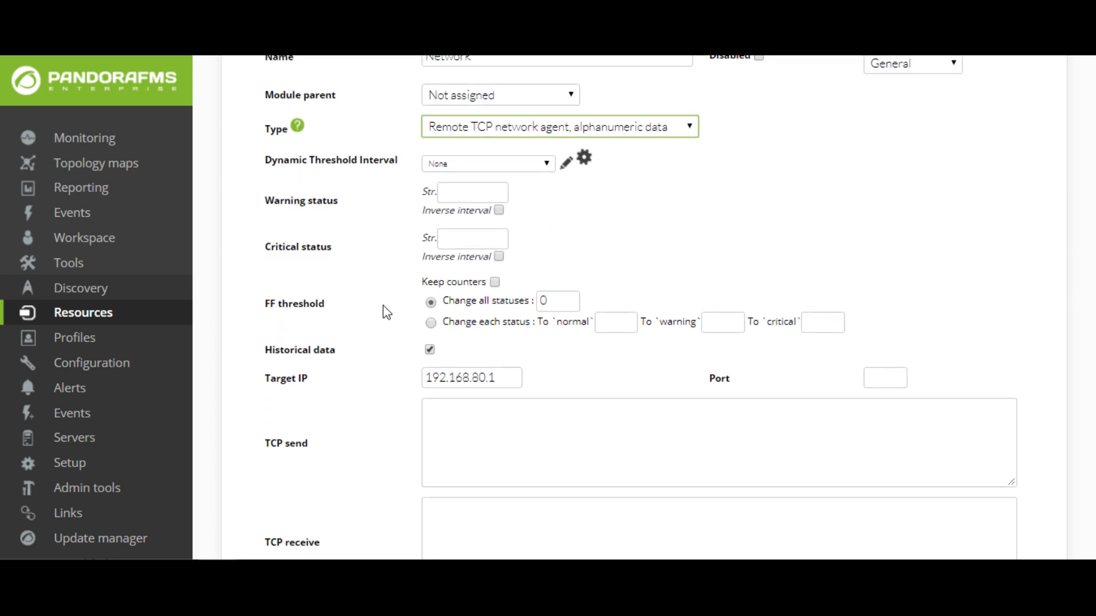
left_click(506, 376)
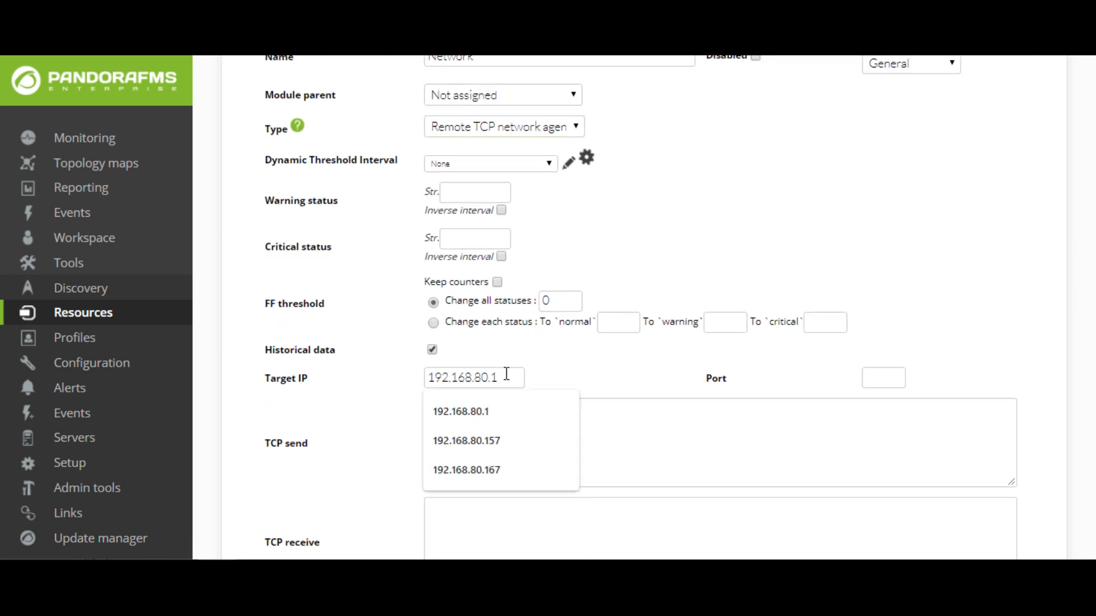
key("BackSpace")
type("45")
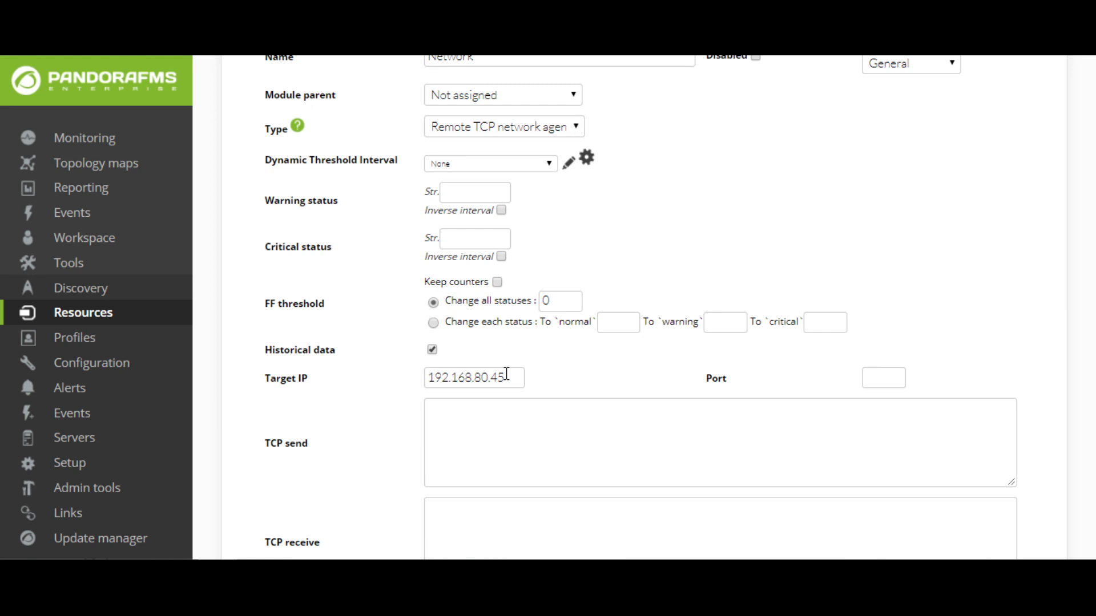
left_click(894, 375)
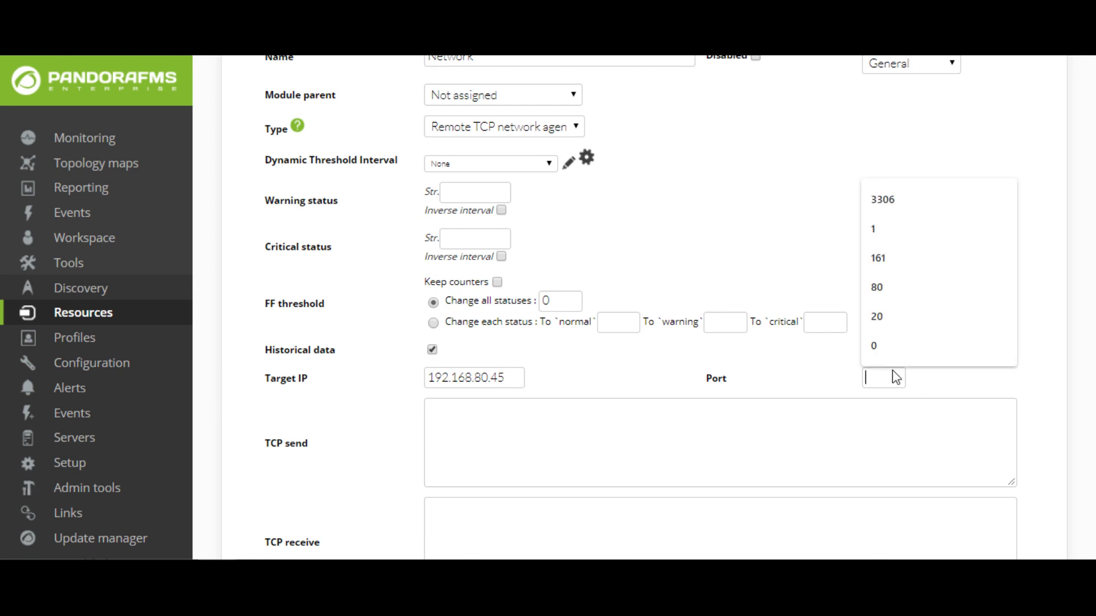
left_click(887, 300)
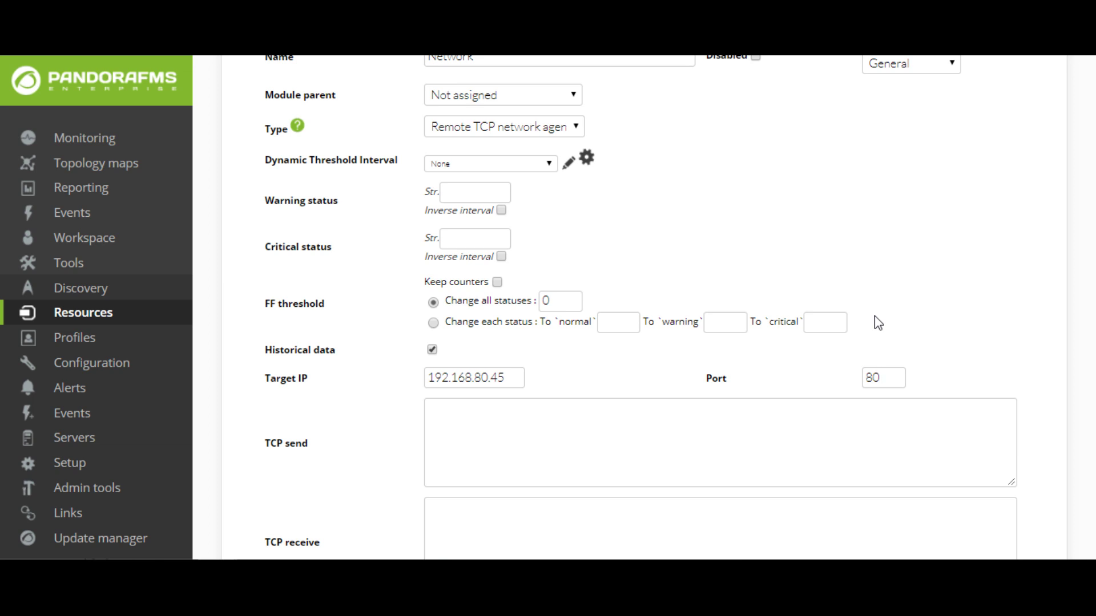
Step: Enter "GET / HTTP / 1.0" with its quotation marks as the TCP send text and 200 OK as the TCP receive text
left_click(539, 434)
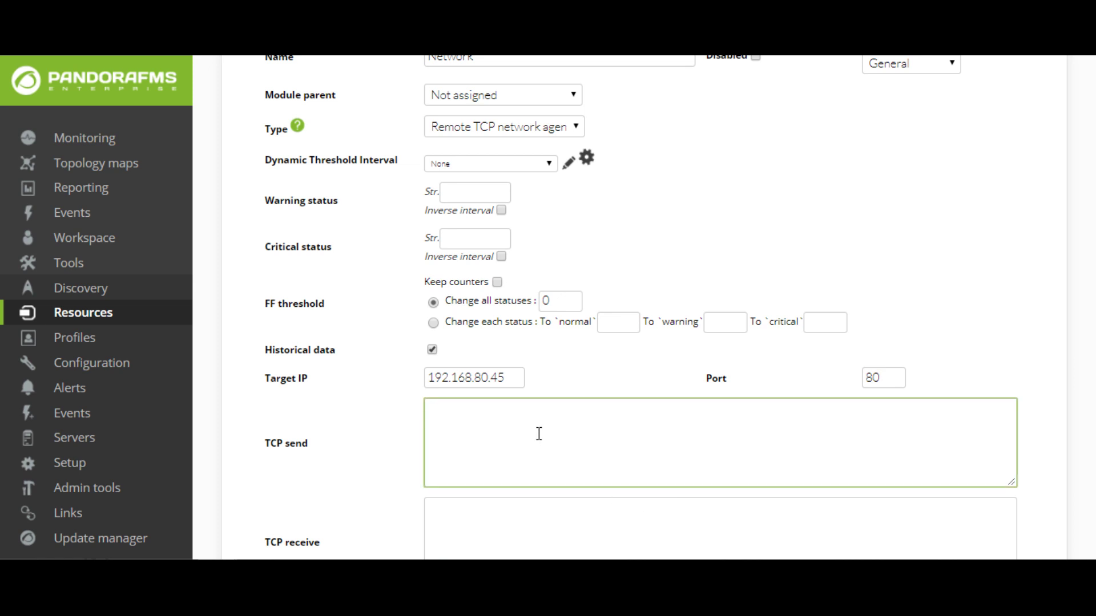
scroll(420, 342, "down", 3)
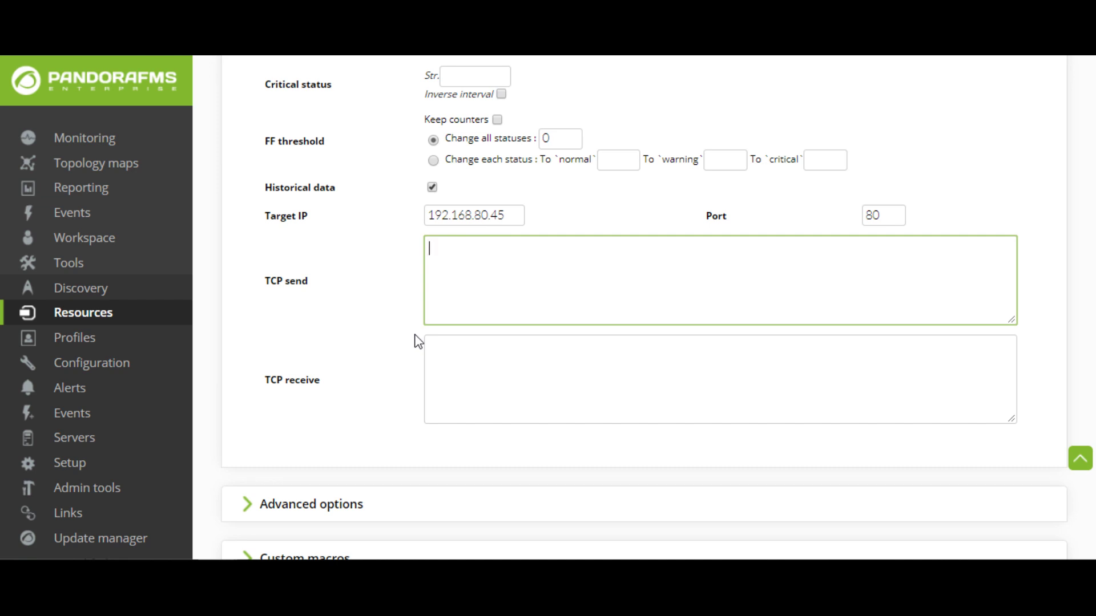
type("\"GET / HTTP / 1.0\"")
left_click(441, 363)
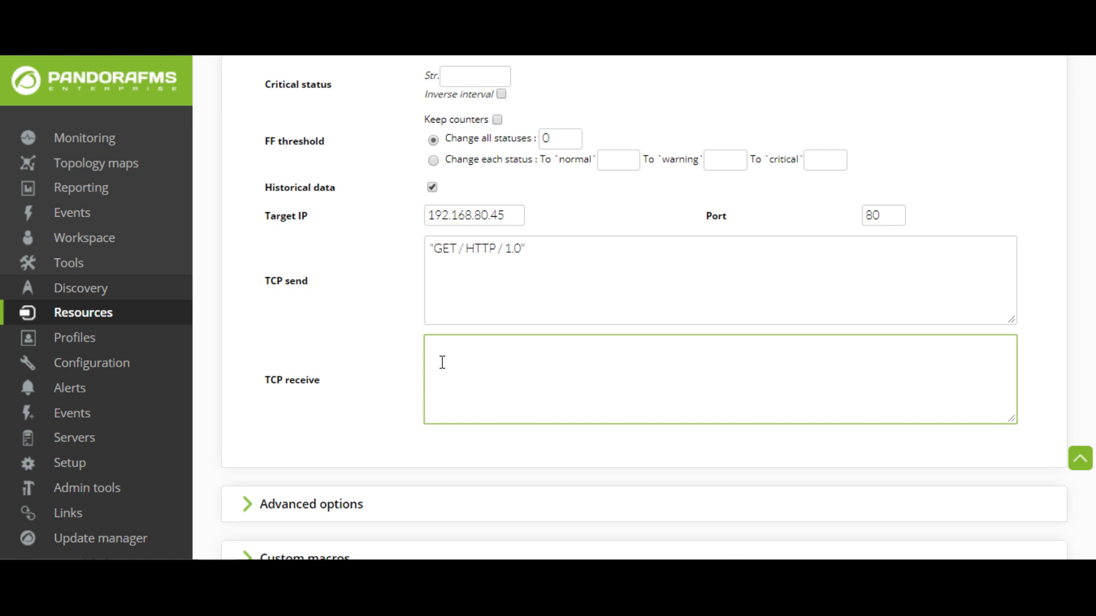
type("200 OK")
Step: Review the TCP send and receive texts together with the available module types
left_click_drag(504, 340, 425, 340)
scroll(425, 339, "up", 3)
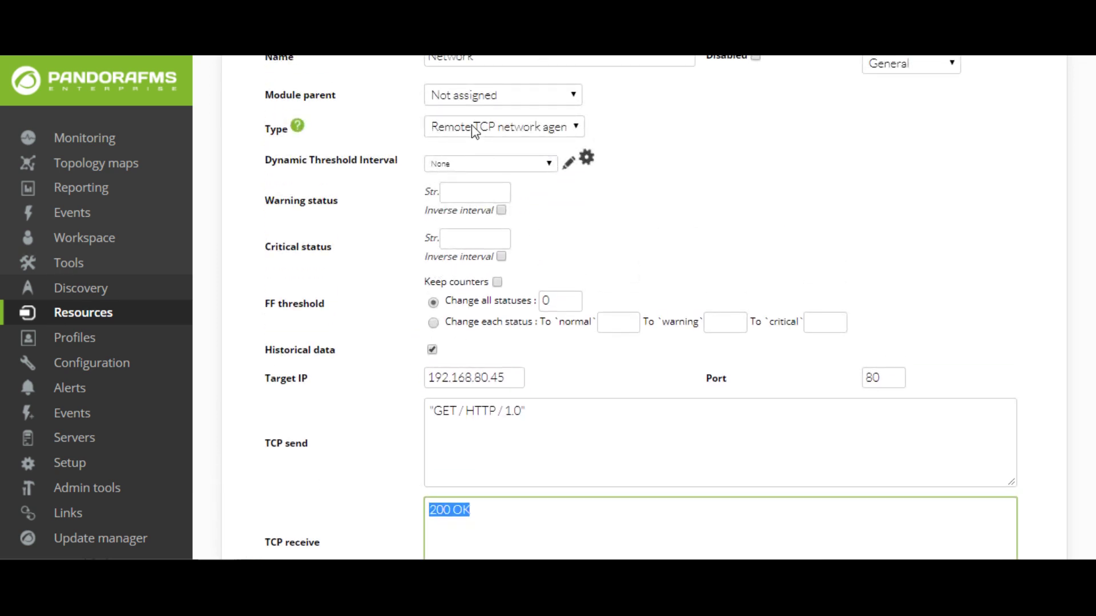
left_click(502, 131)
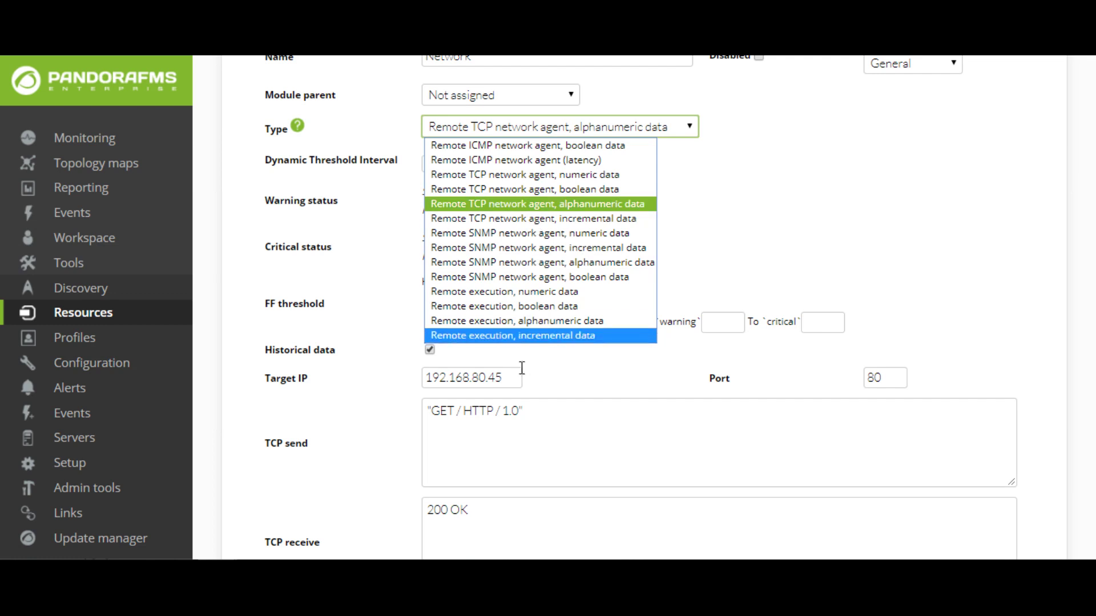
left_click(484, 504)
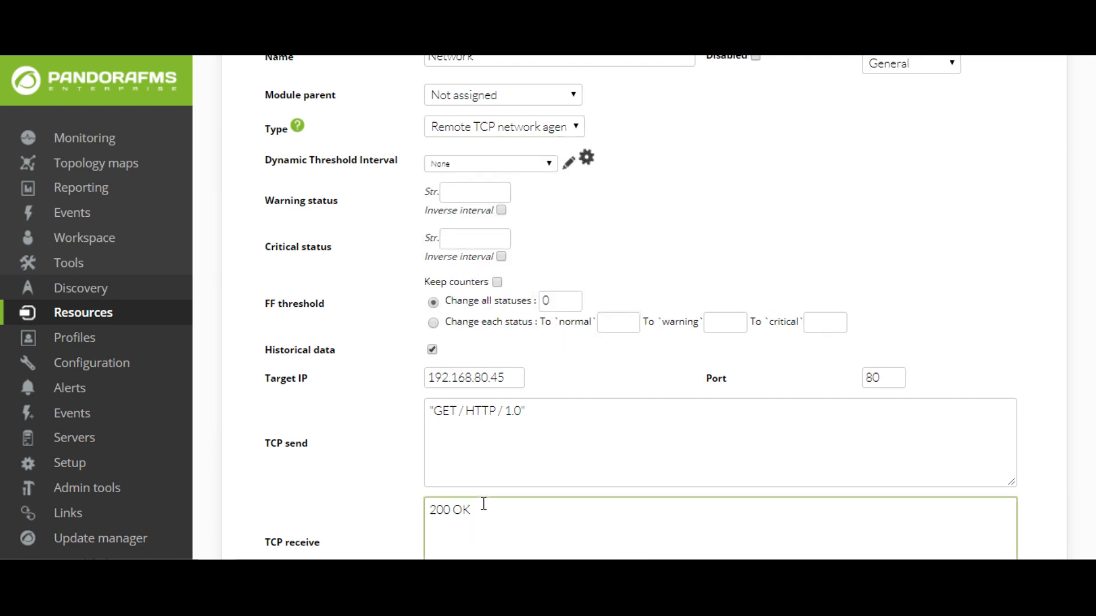
scroll(398, 432, "down", 3)
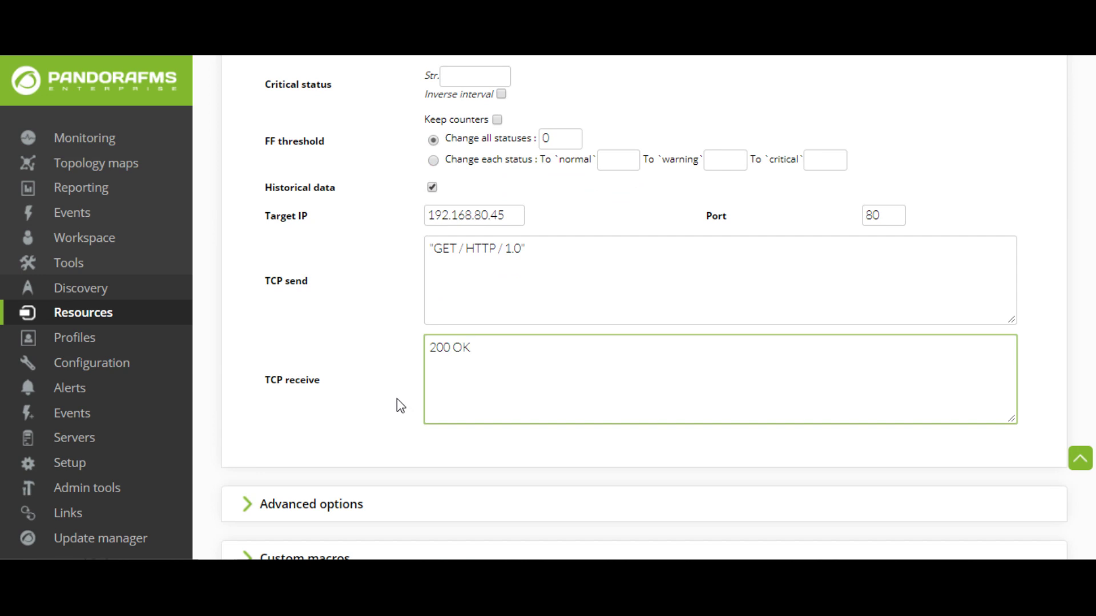
scroll(330, 372, "up", 5)
scroll(331, 371, "down", 2)
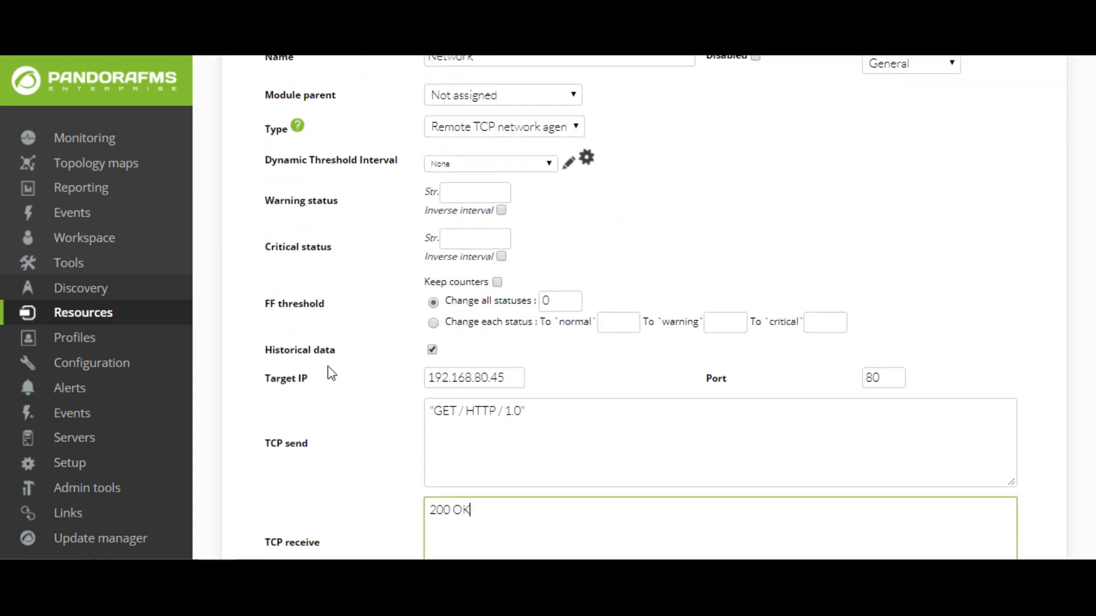
left_click(515, 133)
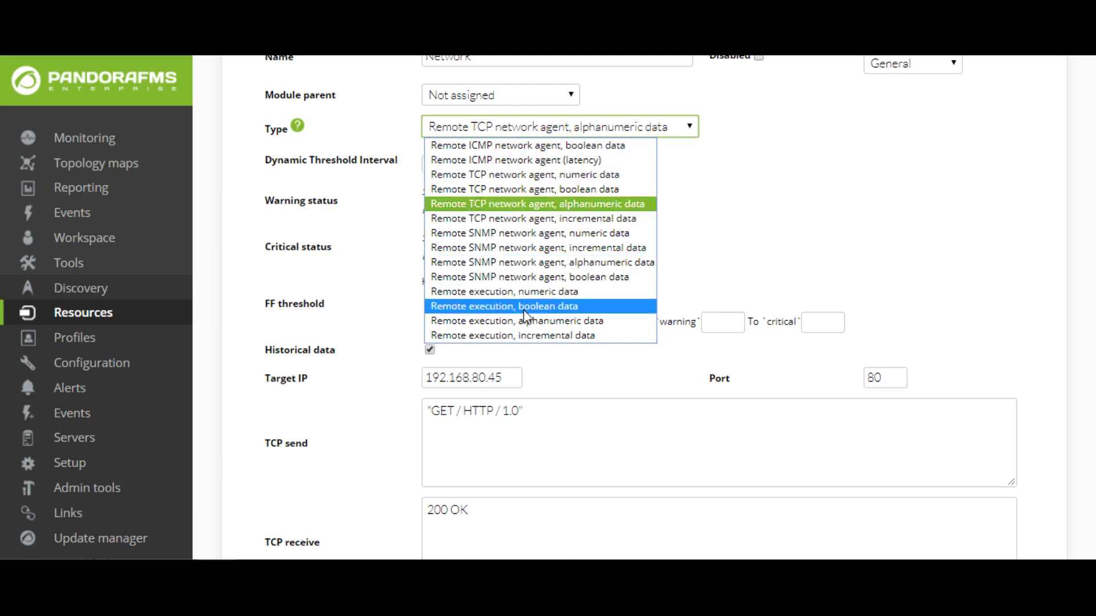
left_click(541, 413)
left_click_drag(541, 413, 274, 403)
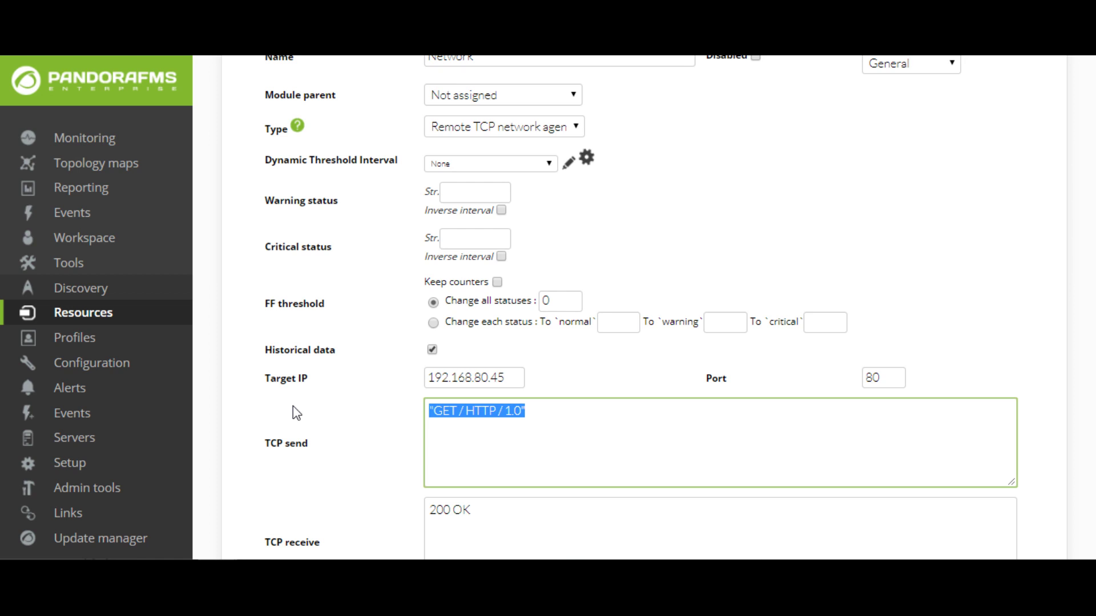
Step: Change the Network module's type to Remote SNMP network agent, alphanumeric data
scroll(329, 409, "up", 5)
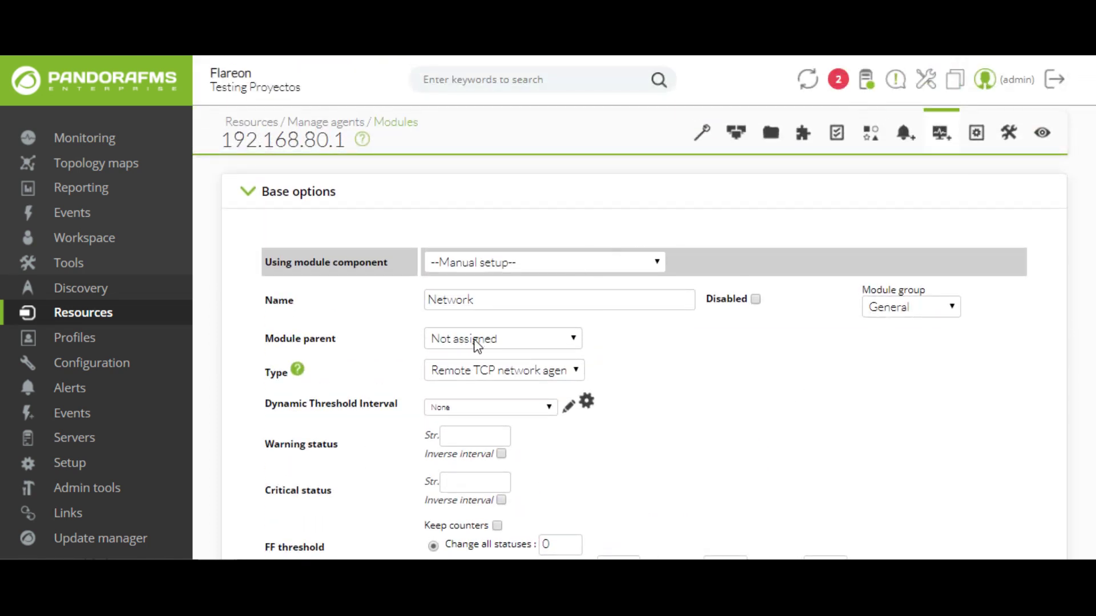
left_click(488, 370)
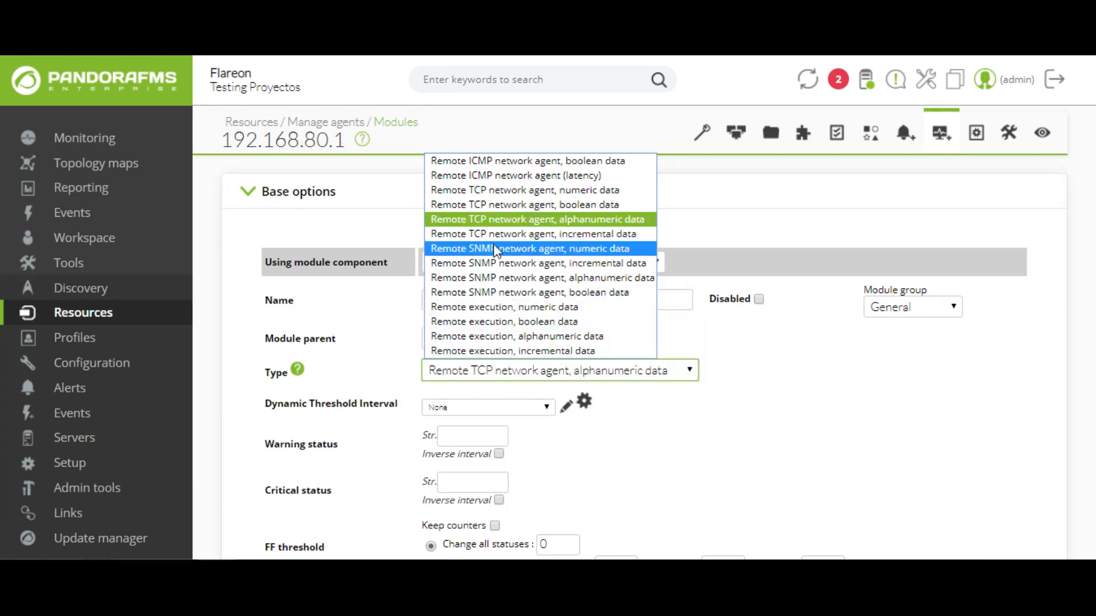
left_click(517, 278)
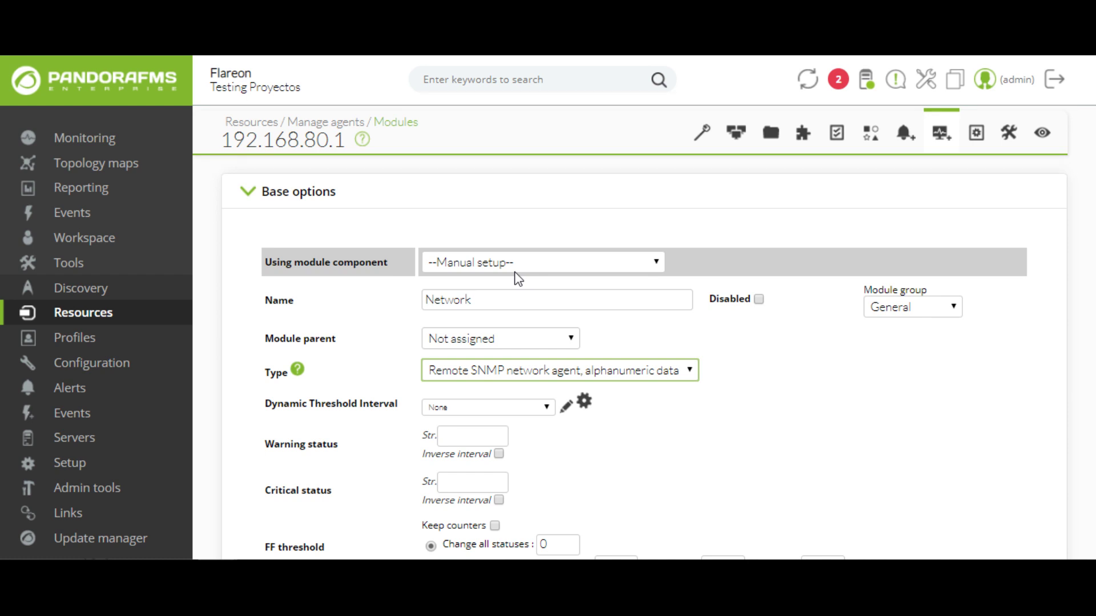
left_click(777, 401)
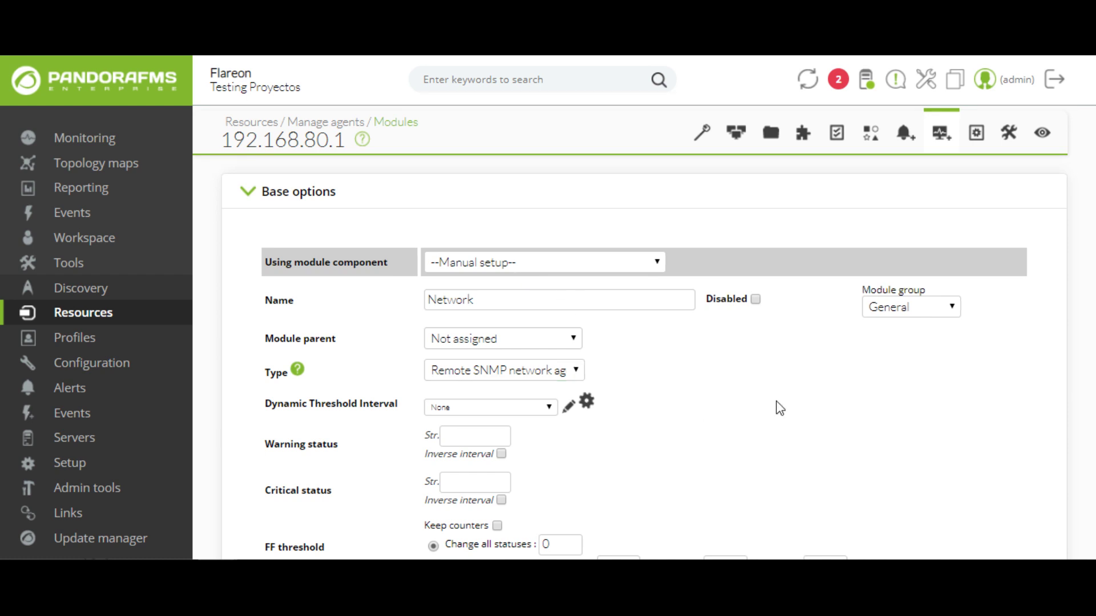
left_click(514, 371)
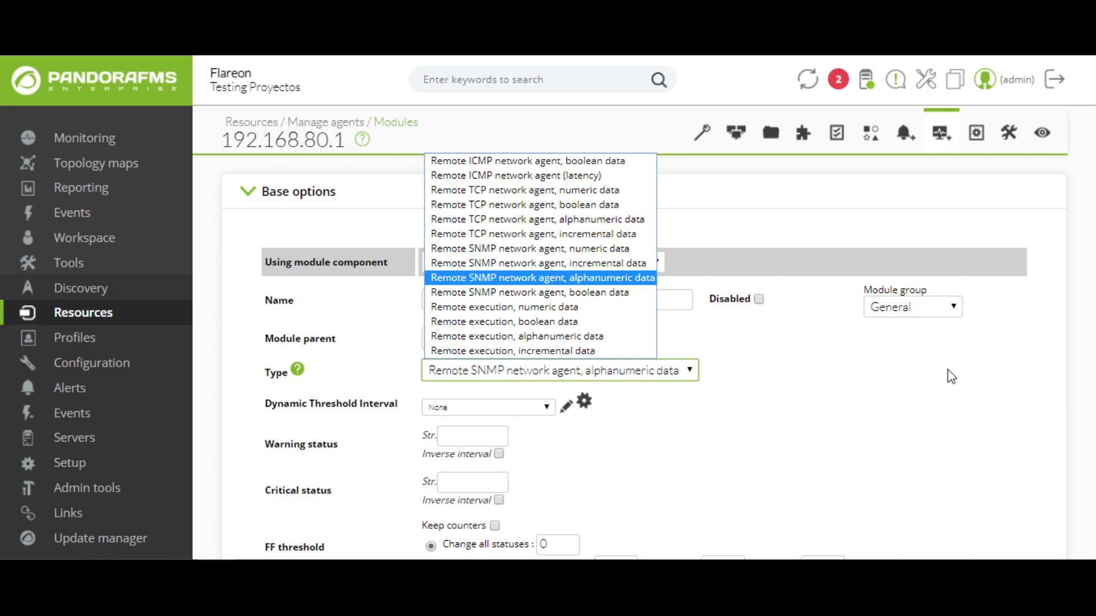
left_click(907, 377)
Step: Clear the SNMP module's port and set its SNMP version to v. 3
scroll(854, 388, "down", 4)
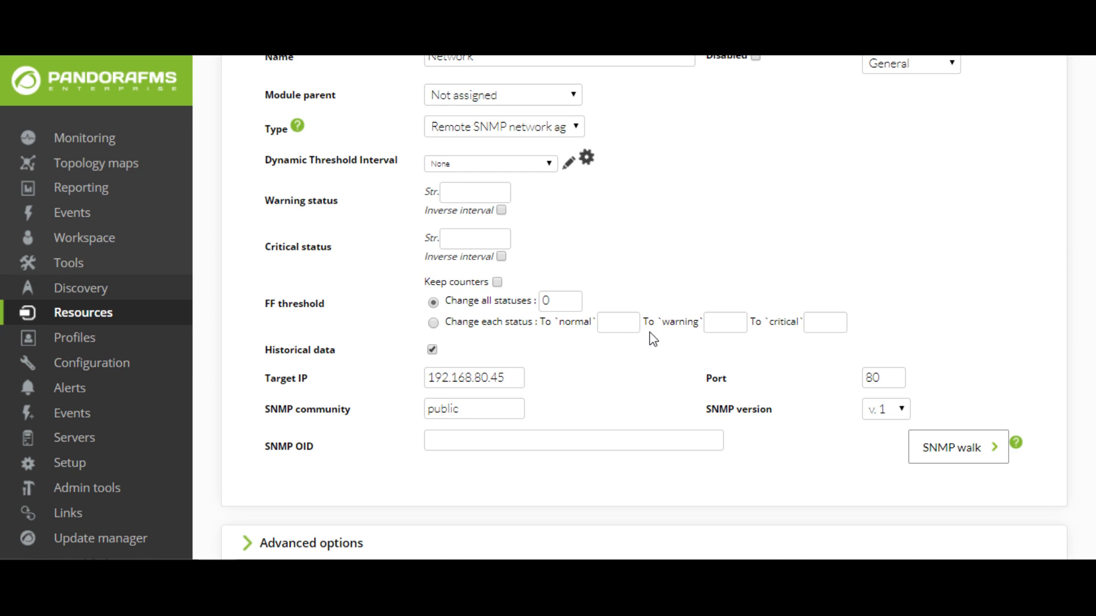
left_click_drag(881, 377, 848, 379)
key("BackSpace")
left_click(899, 419)
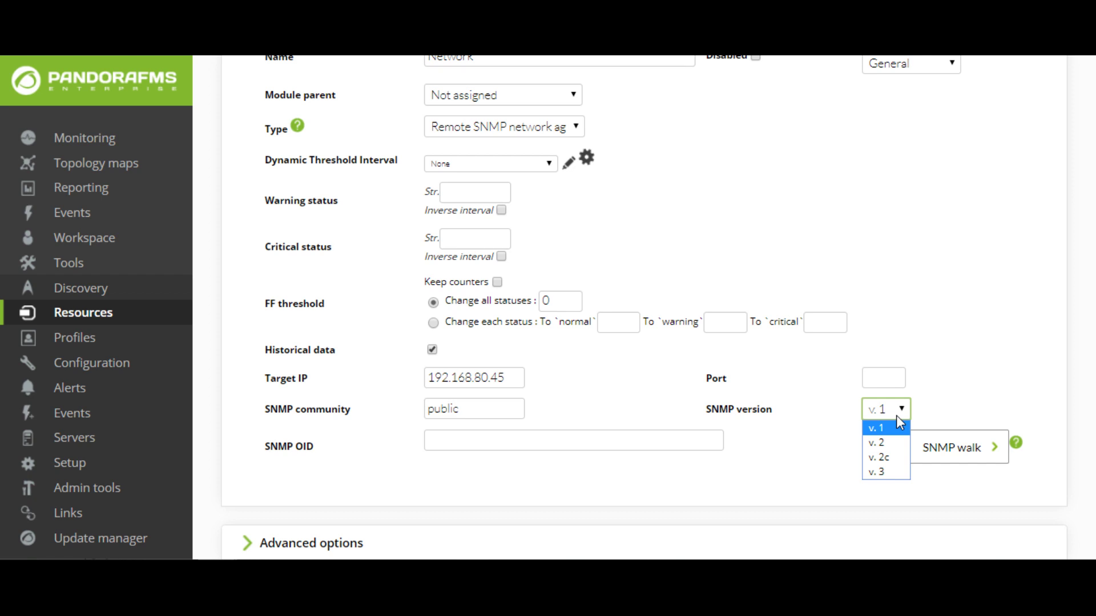
left_click(876, 472)
scroll(717, 318, "down", 3)
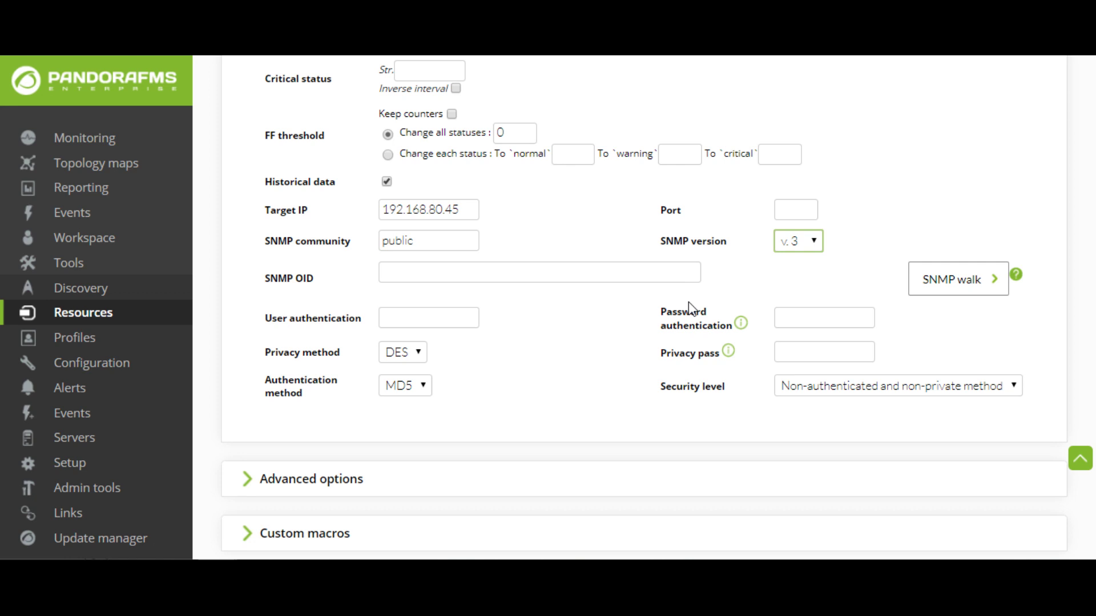
Step: Set the SNMP version to v. 1 and the SNMP OID to .1.3.6.1.2.1.1.2.0
left_click(798, 247)
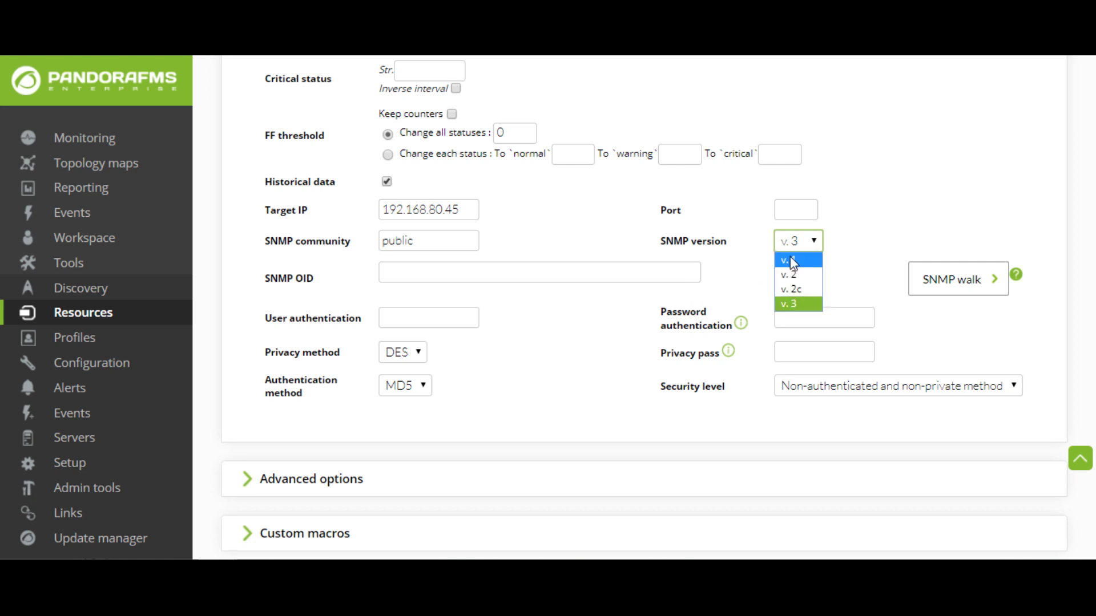
left_click(790, 258)
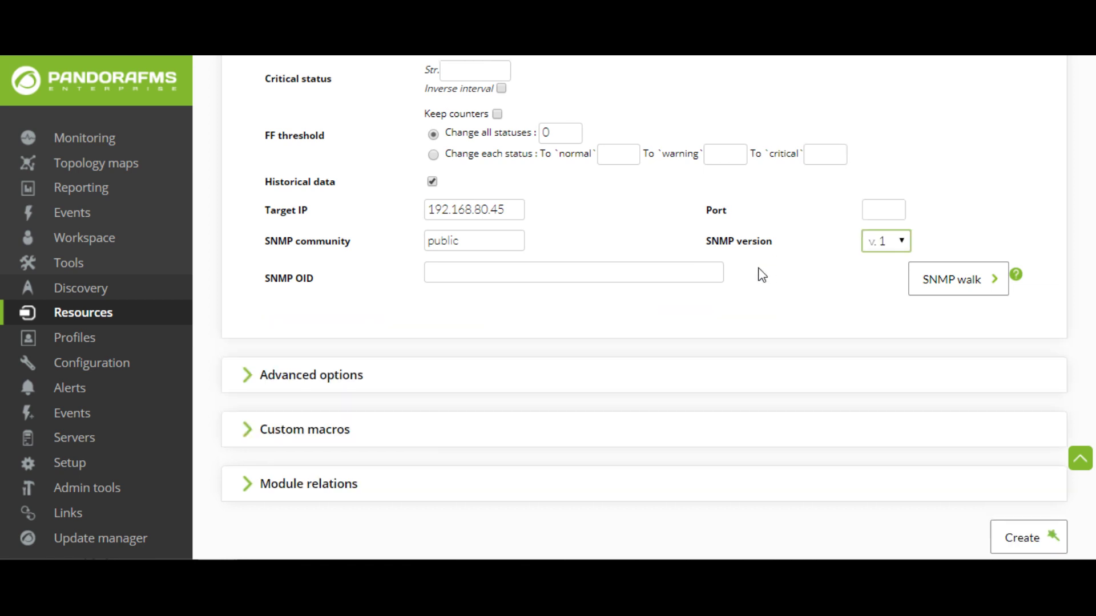
left_click(623, 281)
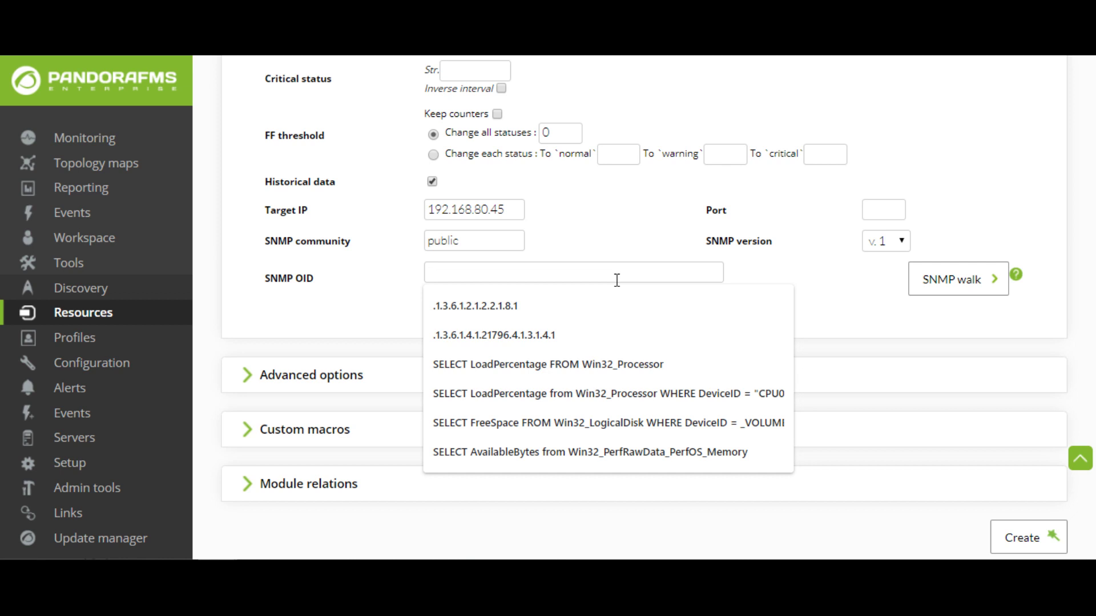
type(".1")
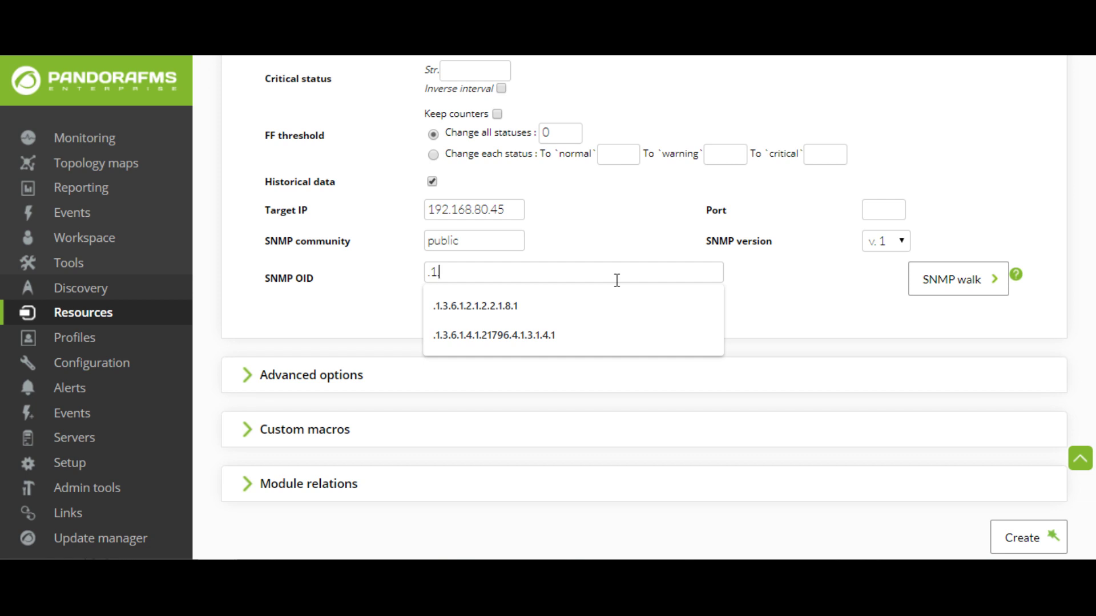
type(".3.6.1")
type("2.1.1.1")
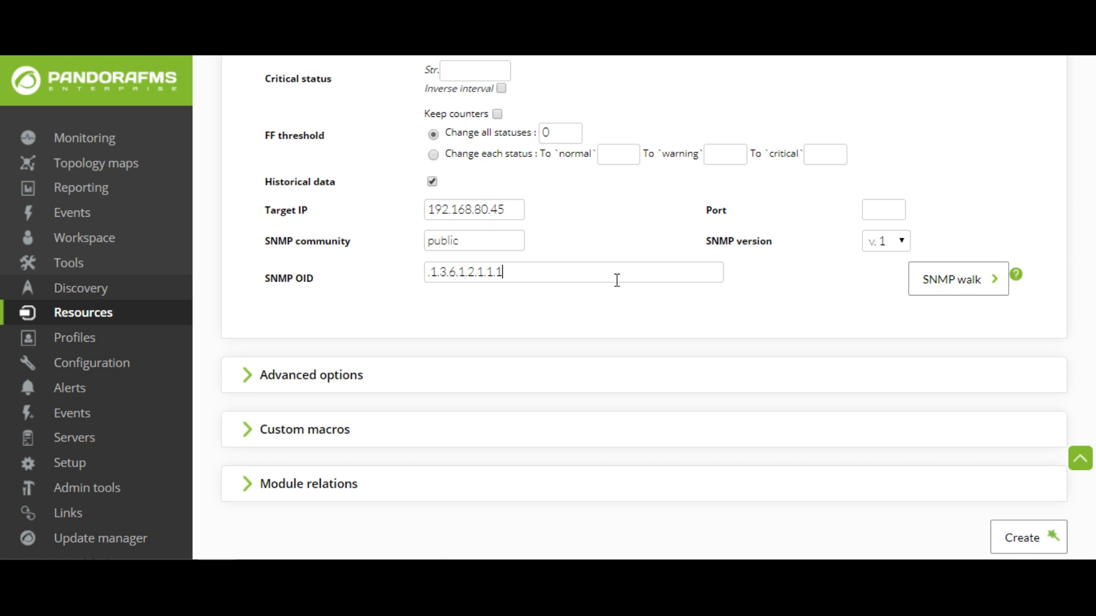
key("BackSpace")
key("BackSpace")
type(".2.0")
Step: Run an SNMP walk on 192.168.80.45 from starting OID .1.3.6.1.2 and look over the MIB tree
left_click(996, 285)
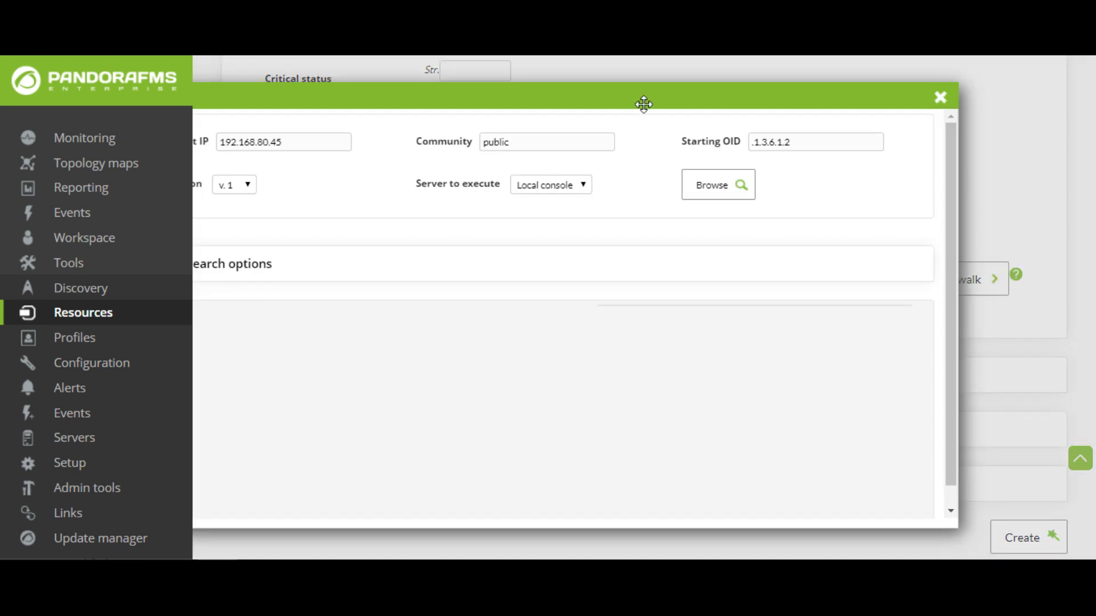
left_click_drag(643, 100, 750, 93)
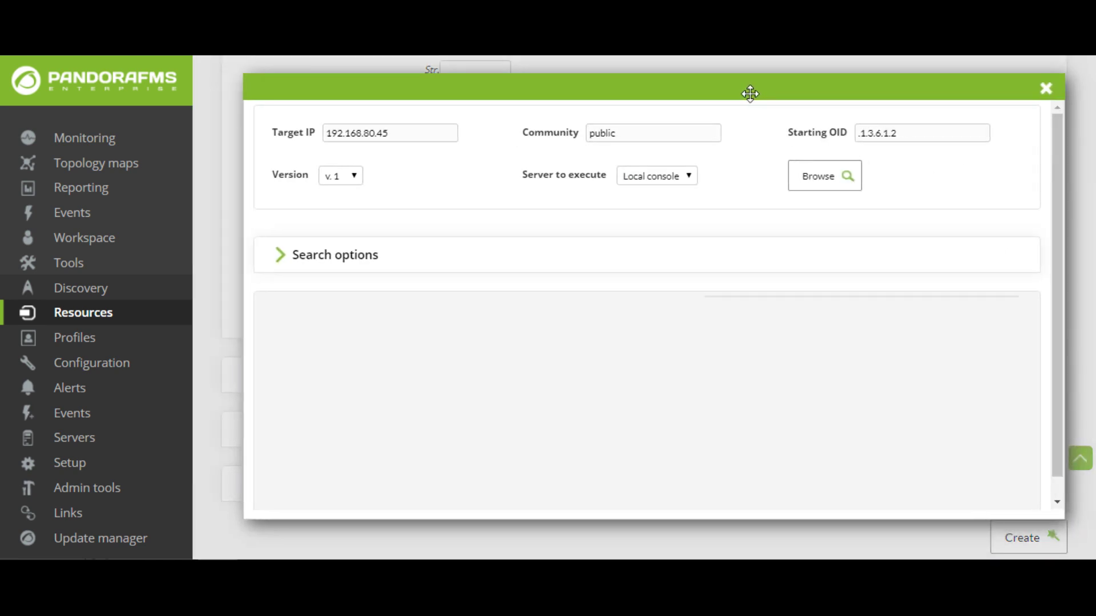
left_click(824, 188)
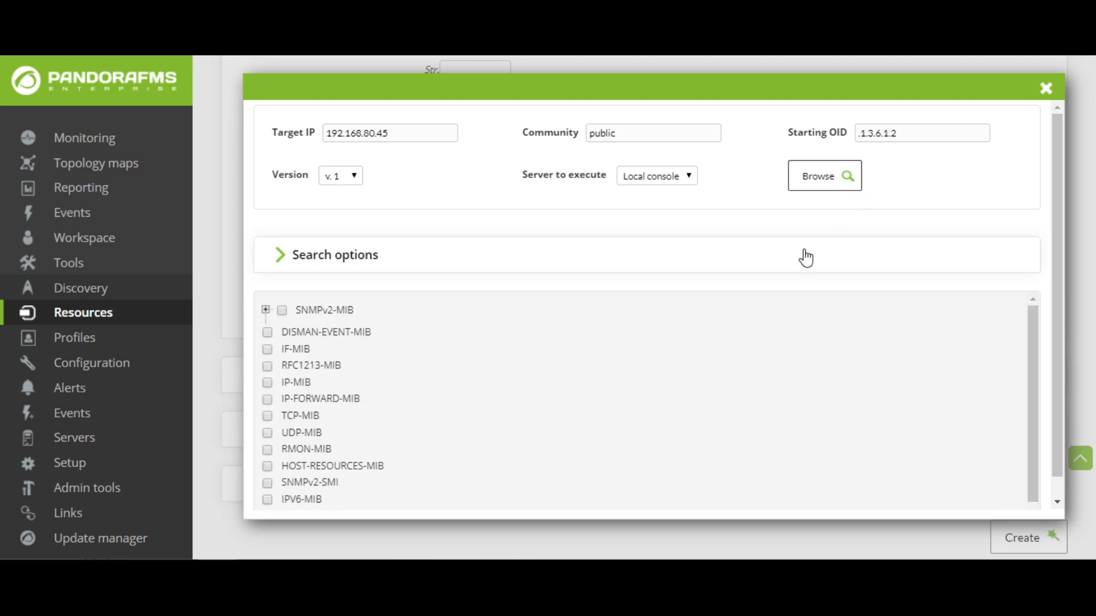
scroll(475, 289, "down", 4)
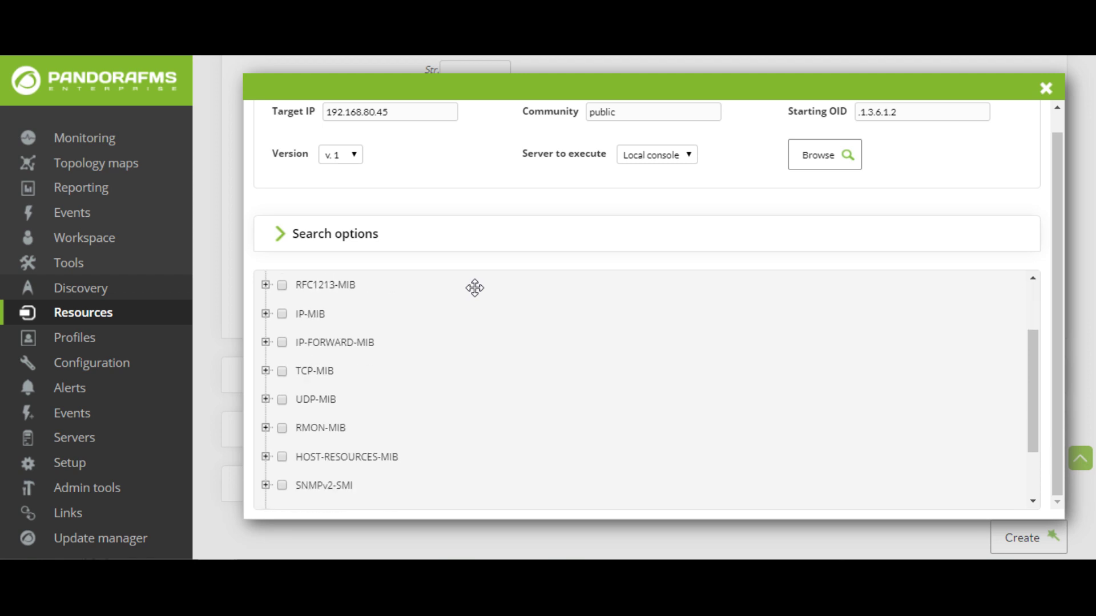
scroll(448, 323, "up", 4)
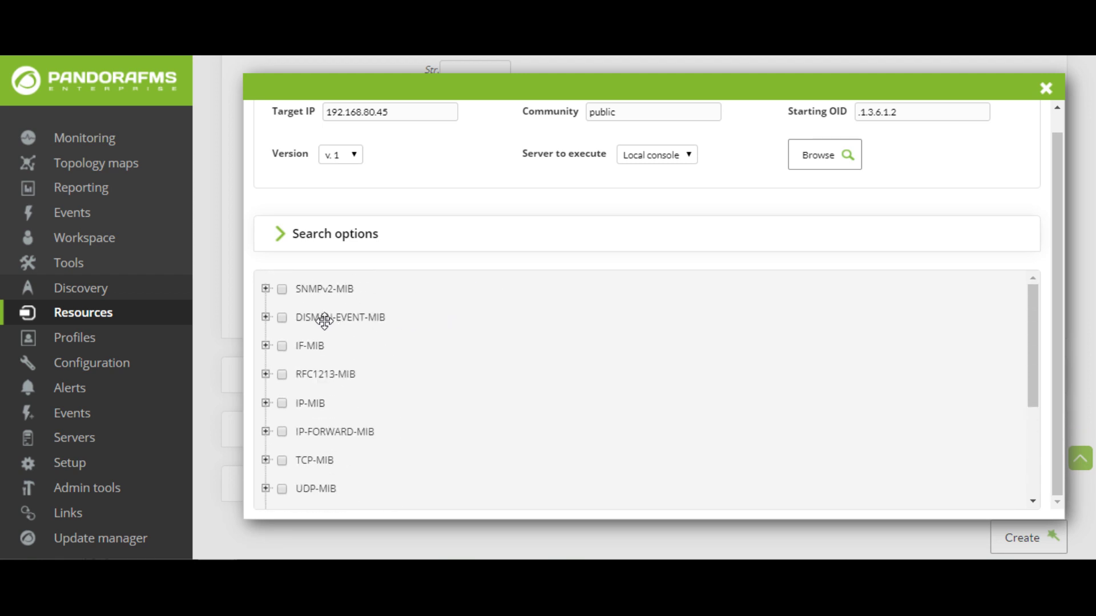
Step: Expand the SNMPv2-MIB and IF-MIB branches and select ifOperStatus under IF-MIB
left_click(265, 289)
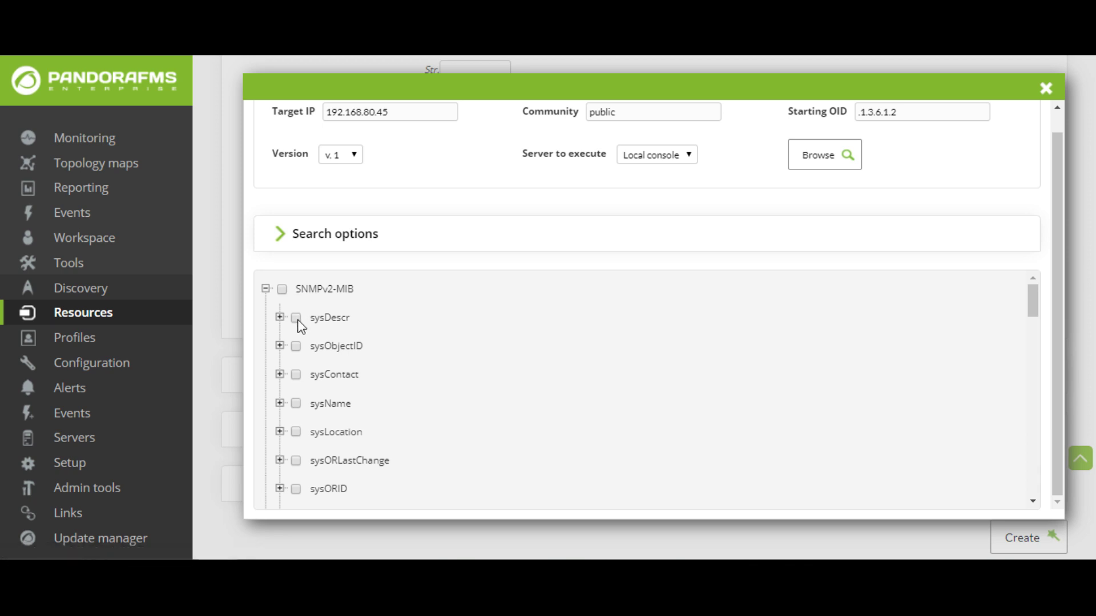
scroll(297, 359, "down", 10)
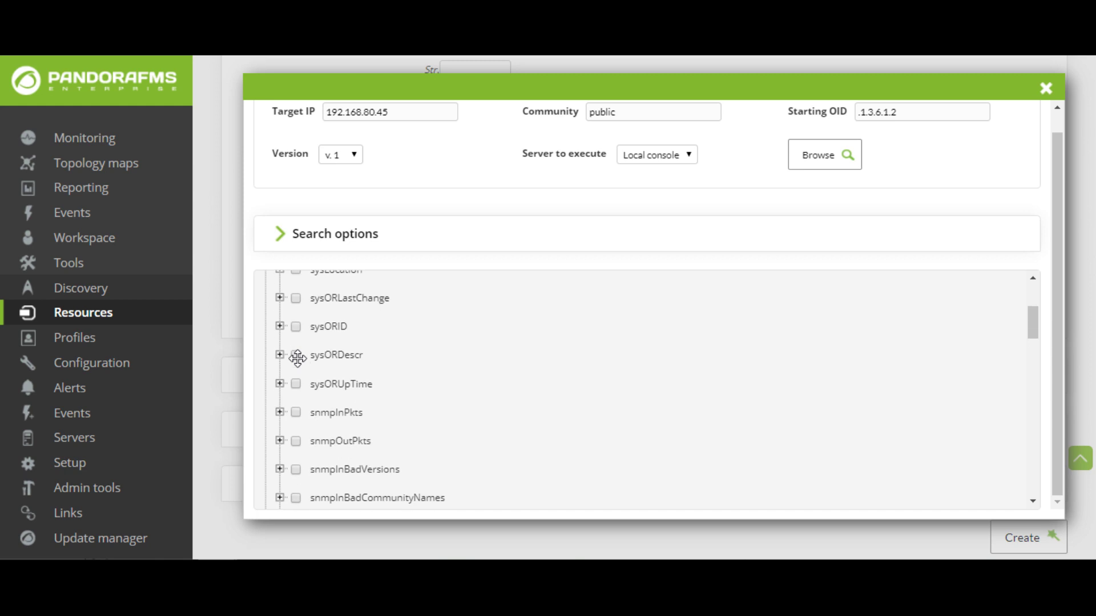
scroll(297, 359, "down", 10)
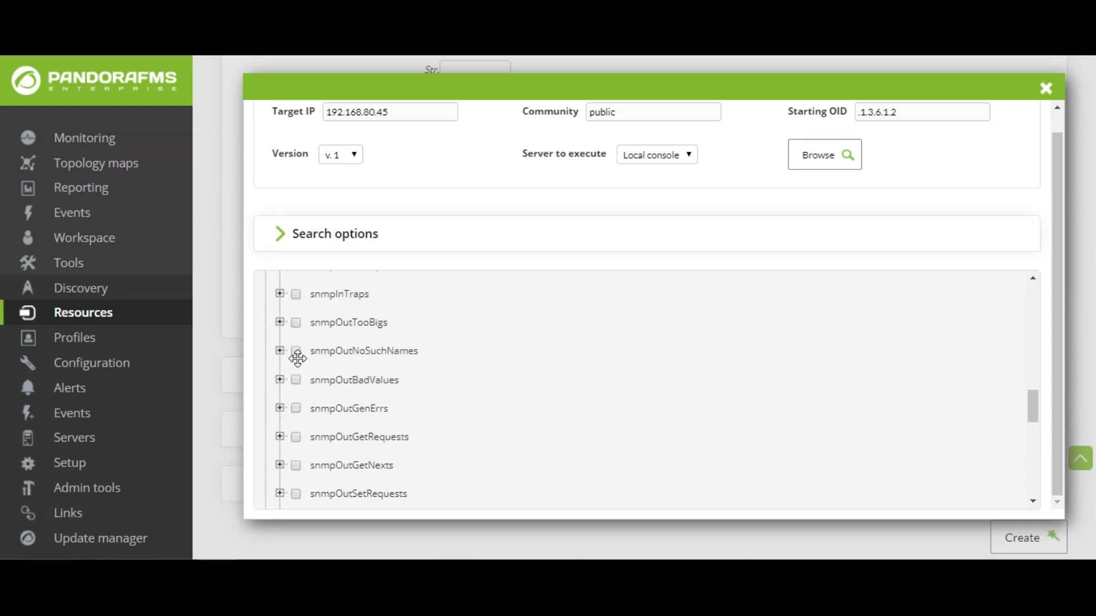
scroll(298, 357, "up", 4)
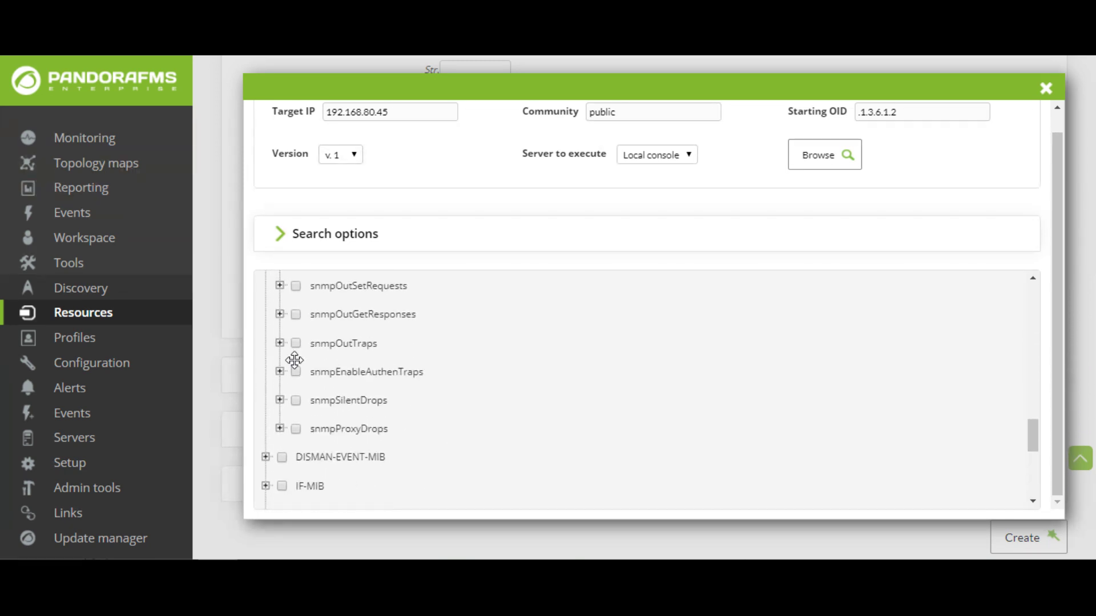
scroll(294, 363, "down", 3)
left_click(266, 324)
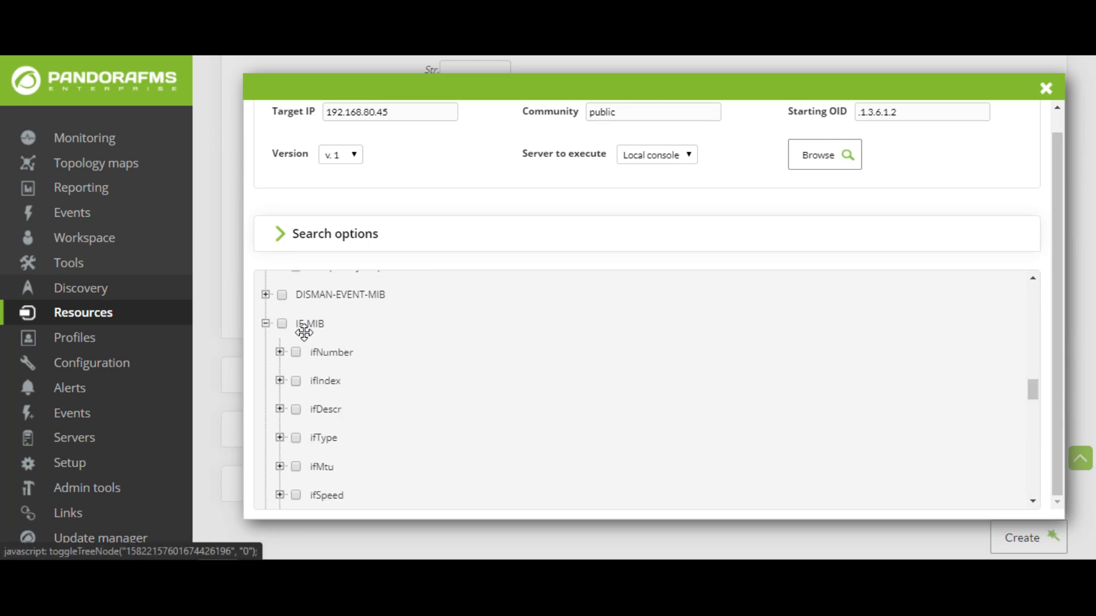
scroll(306, 330, "down", 5)
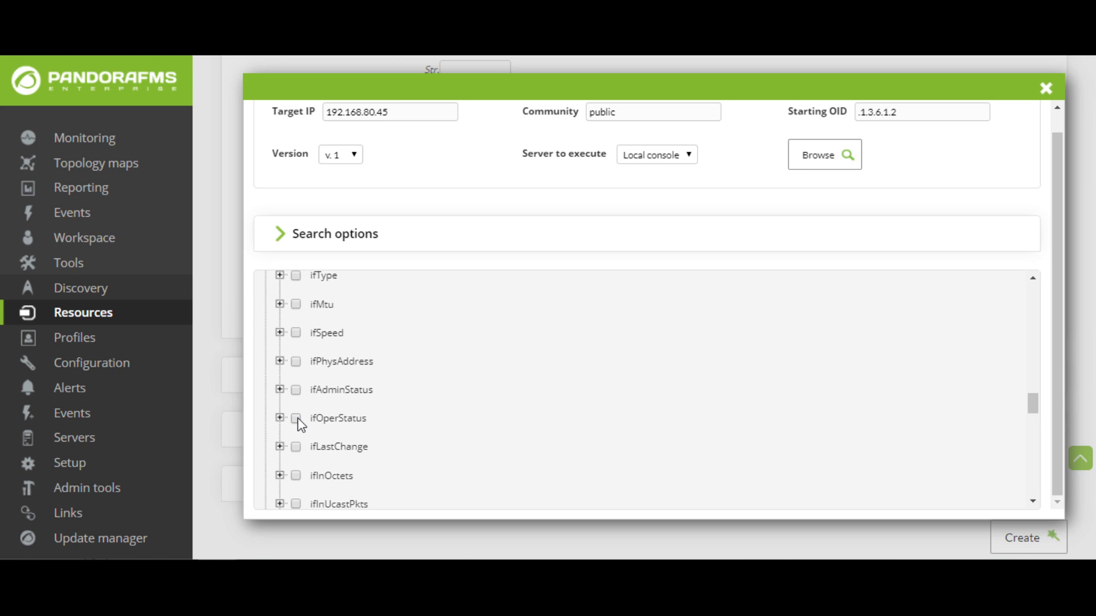
left_click(296, 419)
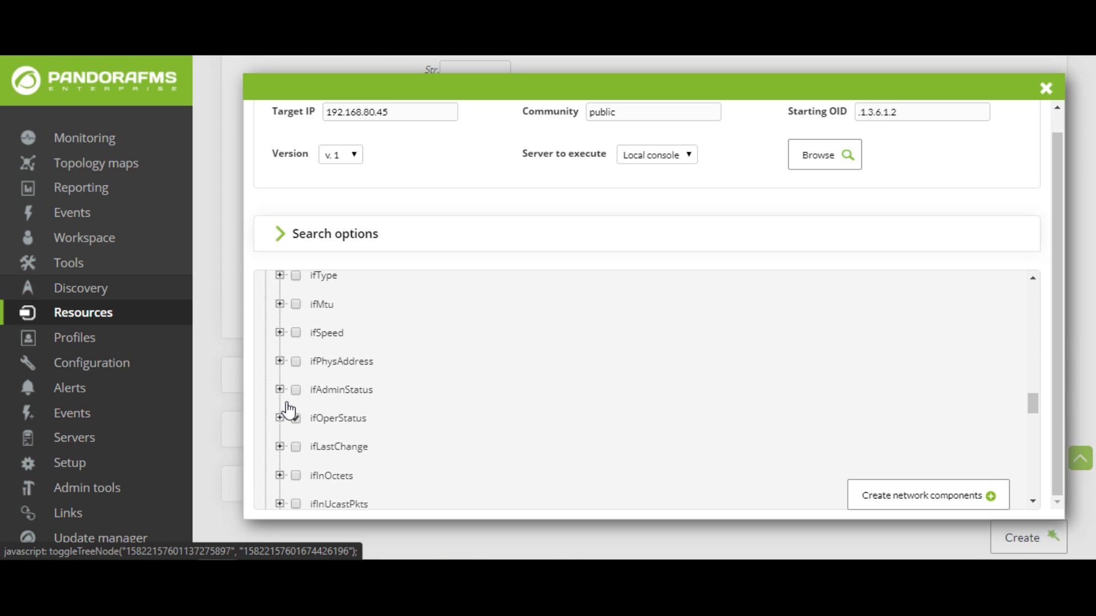
Step: Try to create network components from ifOperStatus, and leave the SNMP browser with that entry deselected
scroll(297, 331, "up", 6)
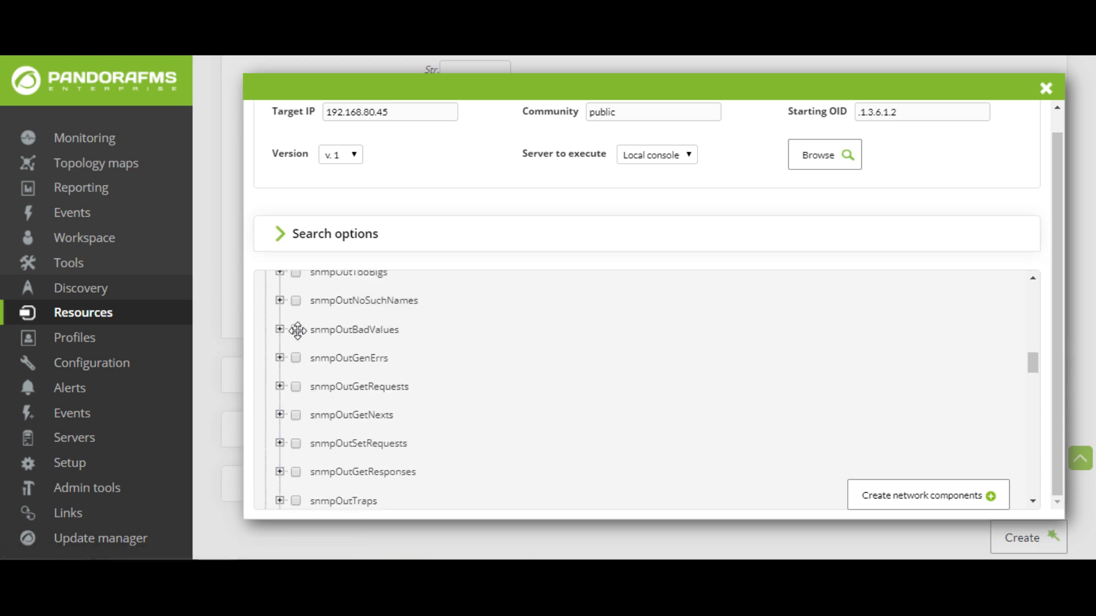
scroll(297, 331, "up", 10)
scroll(301, 339, "down", 3)
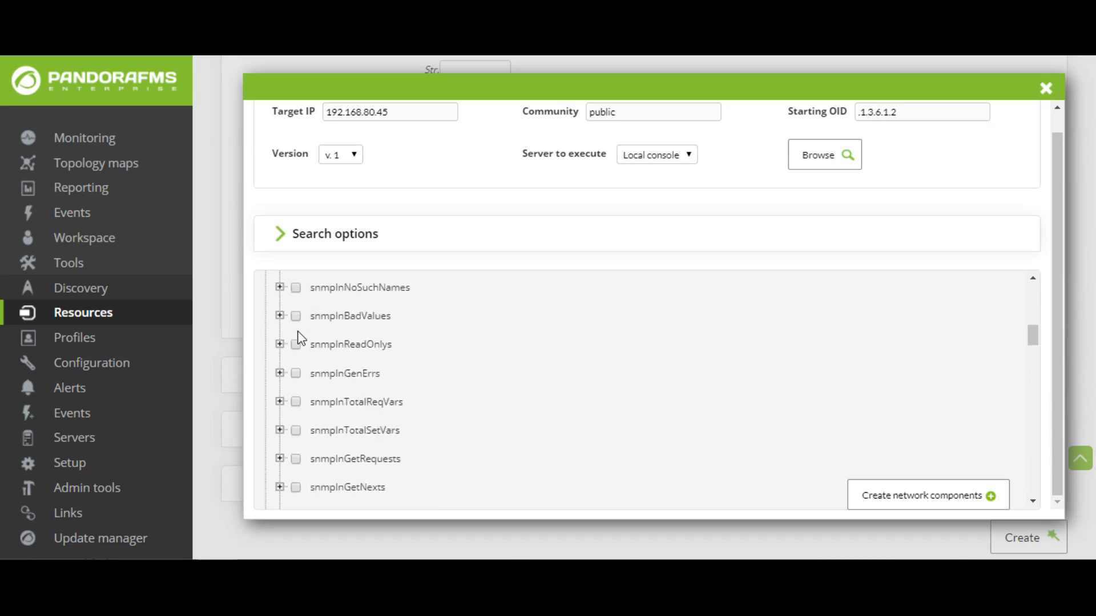
scroll(301, 339, "down", 12)
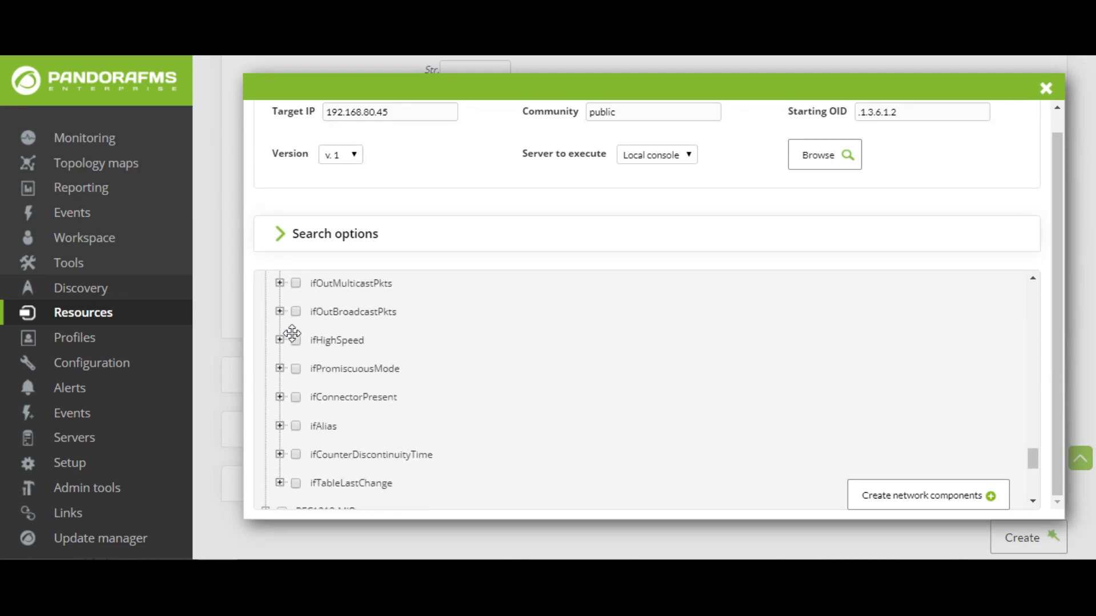
scroll(292, 334, "up", 6)
scroll(430, 354, "up", 5)
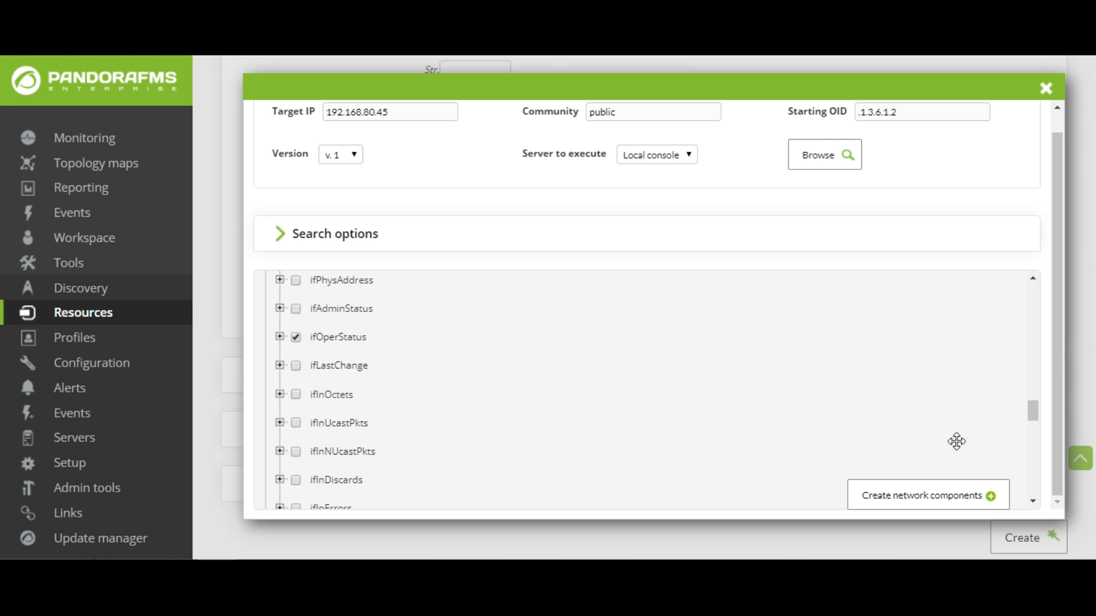
left_click(916, 499)
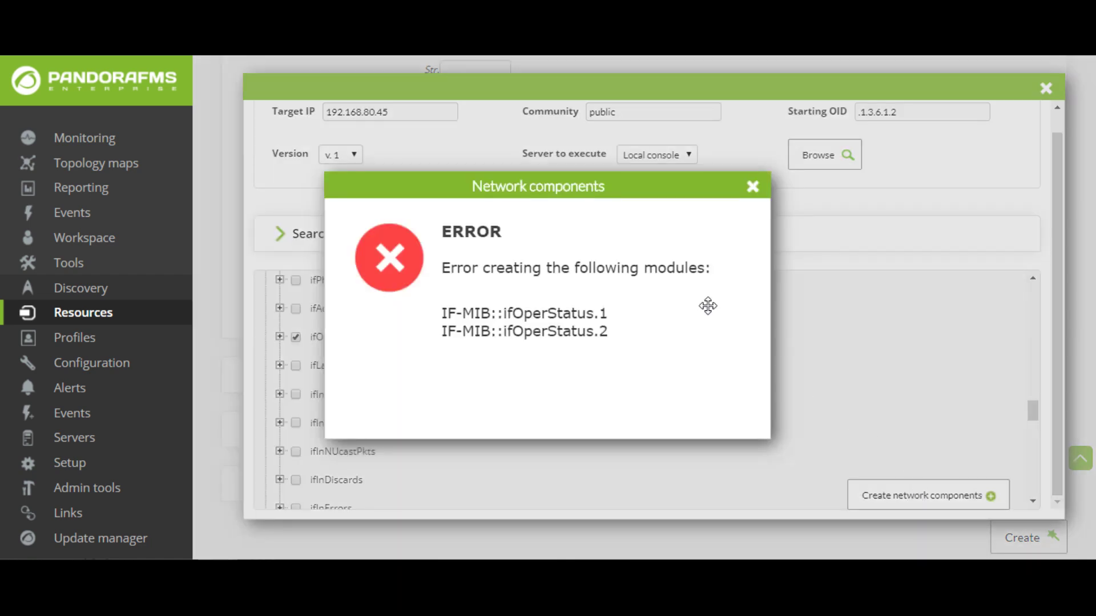
left_click(753, 187)
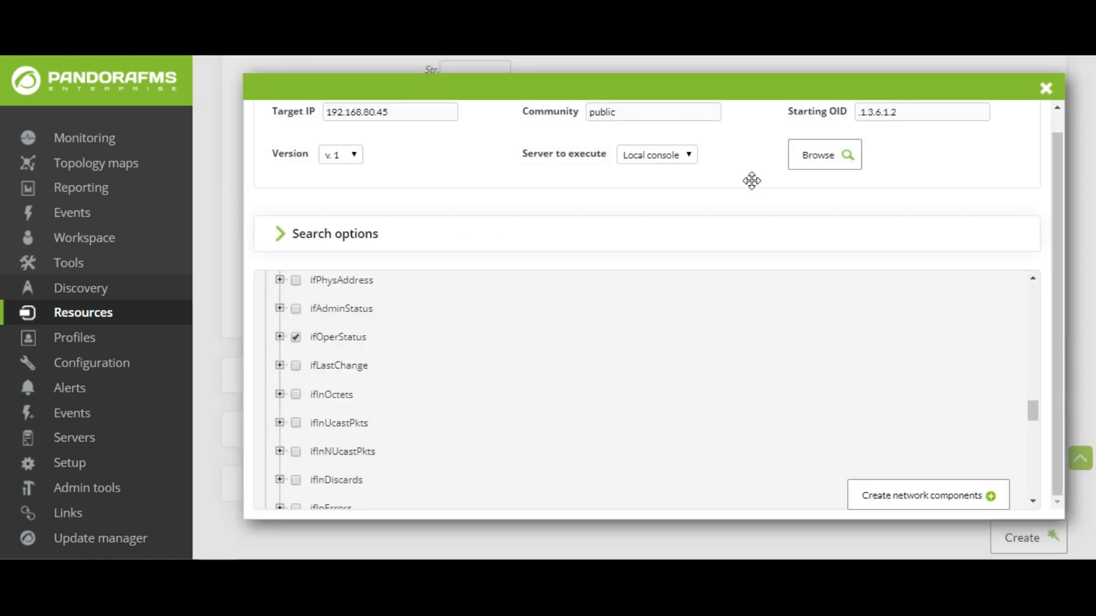
left_click(297, 336)
left_click(1045, 90)
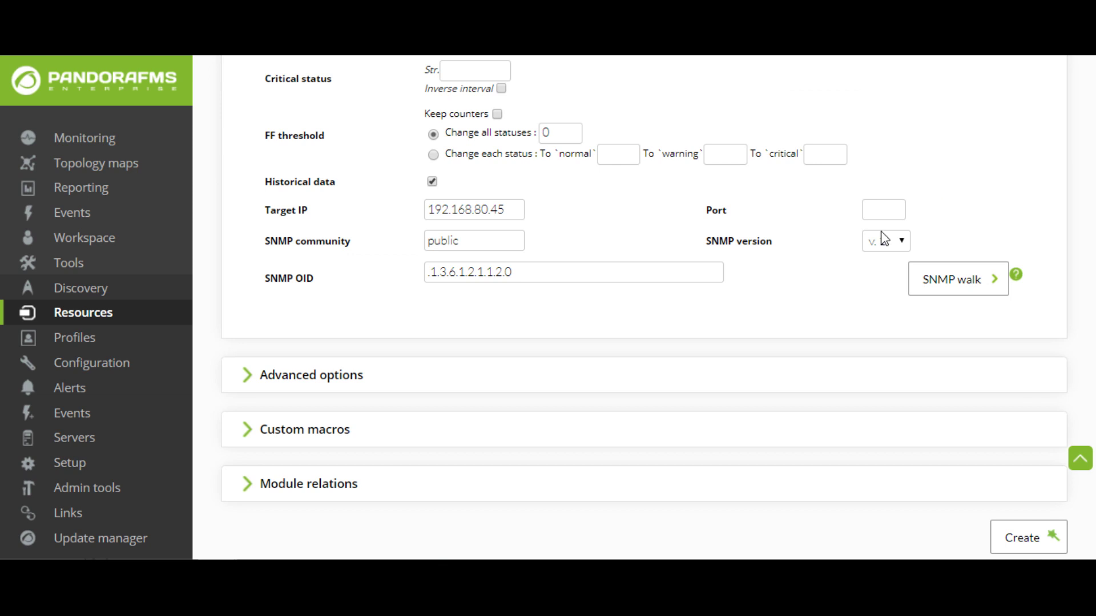
Step: Open the agent's SNMP Wizard and run an SNMP walk with the target IP set to 192.168.80.45
scroll(879, 239, "up", 10)
mouse_move(708, 132)
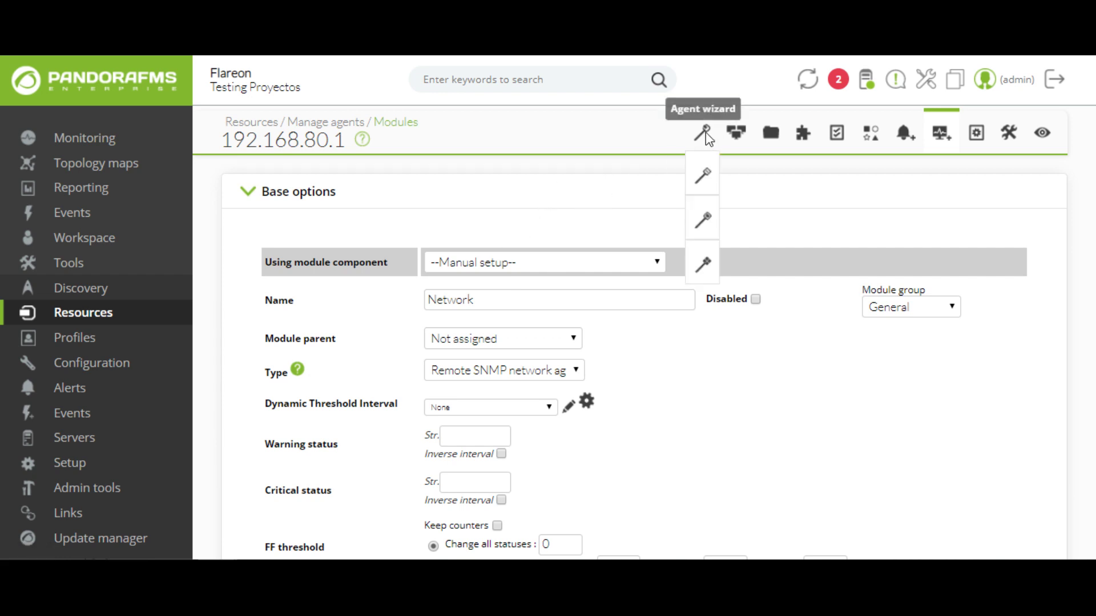
left_click(702, 177)
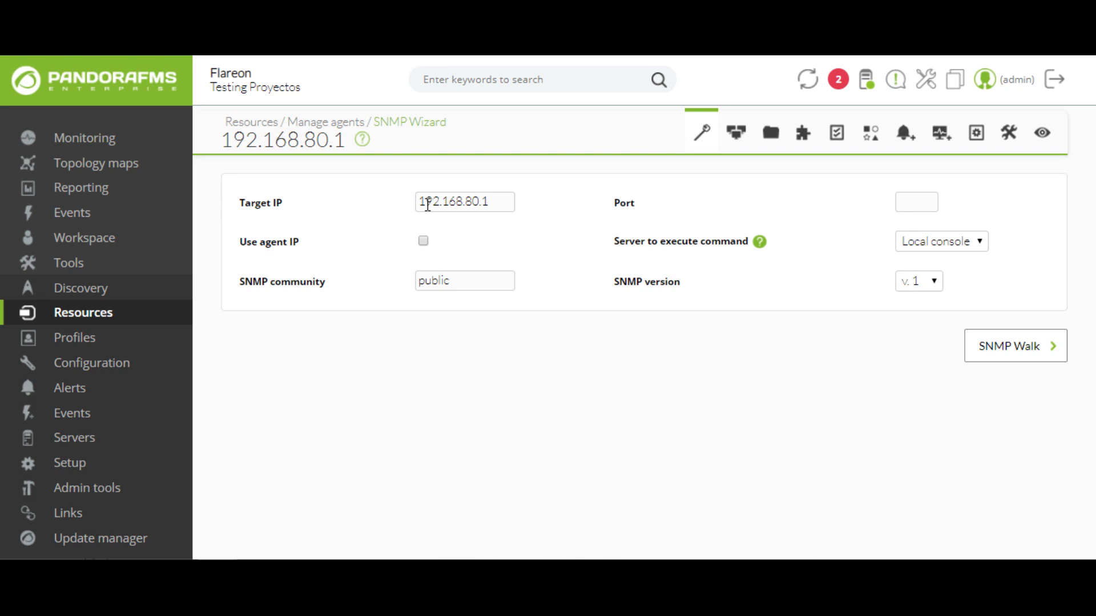
left_click(497, 200)
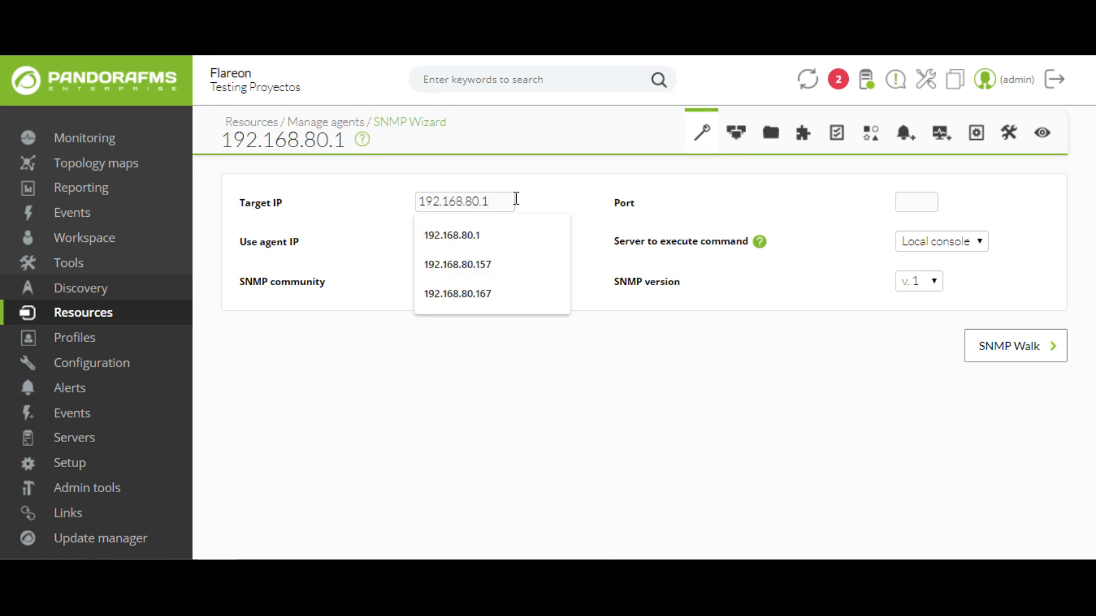
key("BackSpace")
type("45")
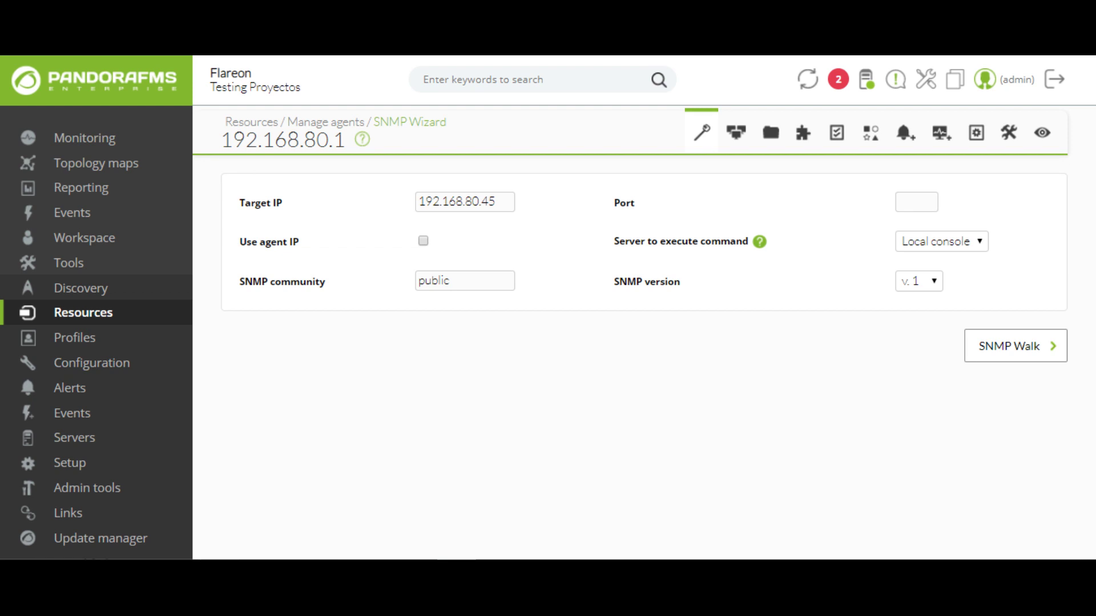
left_click(1015, 357)
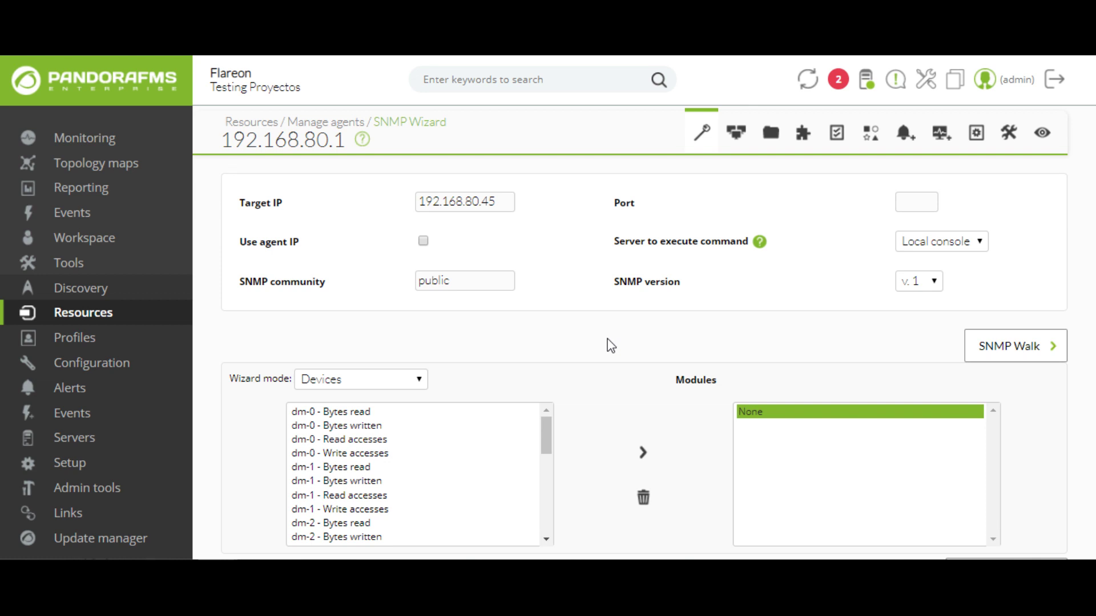
Step: Add the dm-0 Bytes read and dm-0 Bytes written device entries to the wizard's list of modules
scroll(558, 324, "down", 2)
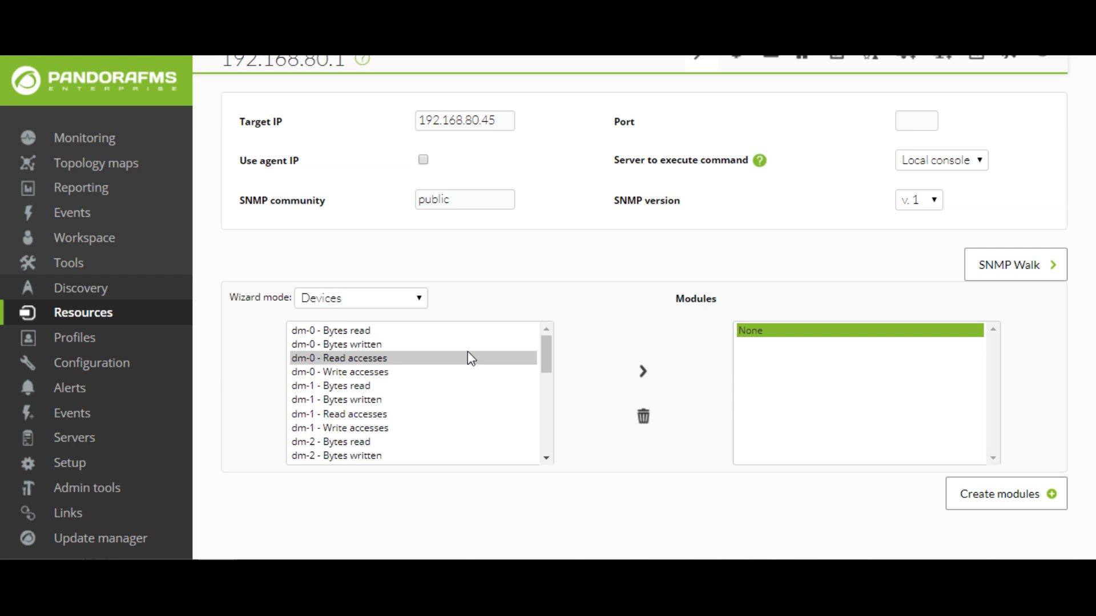
scroll(468, 353, "down", 3)
scroll(466, 363, "down", 5)
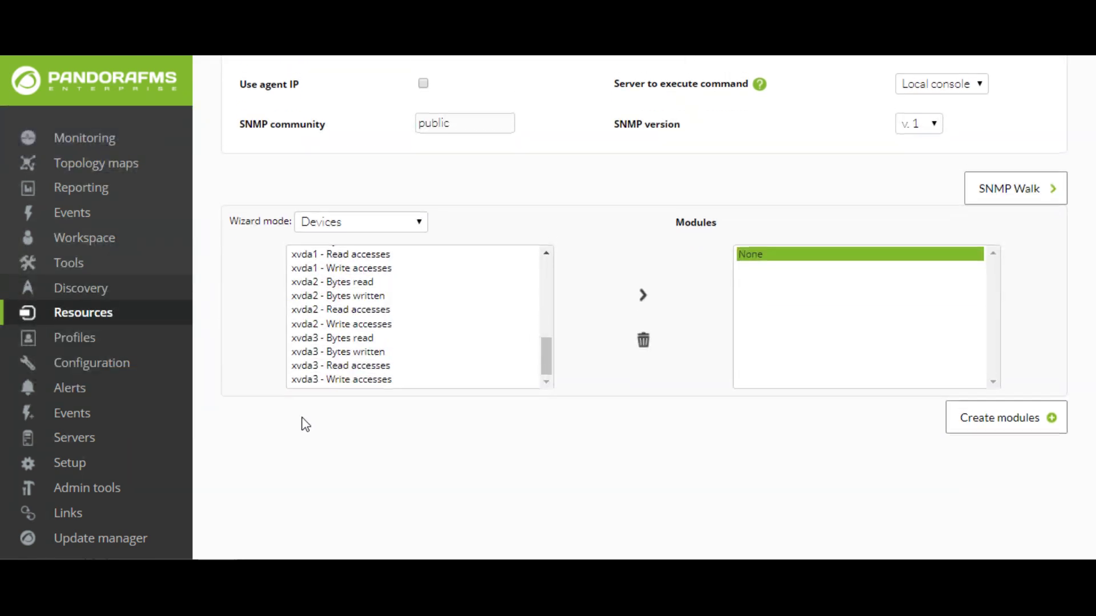
scroll(303, 423, "up", 8)
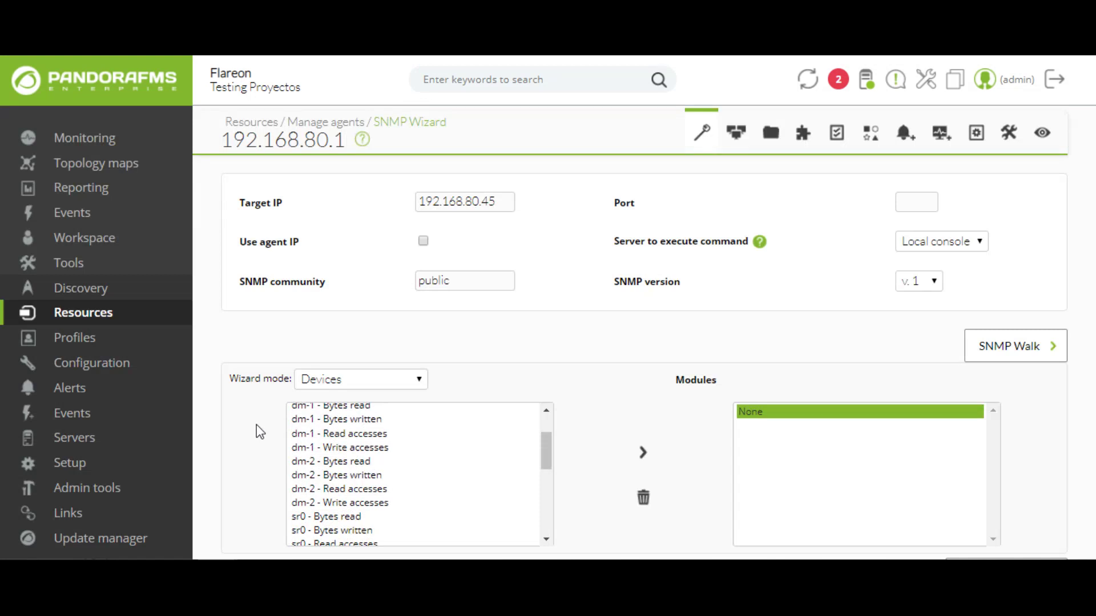
scroll(260, 428, "down", 2)
scroll(361, 395, "up", 2)
left_click(361, 398)
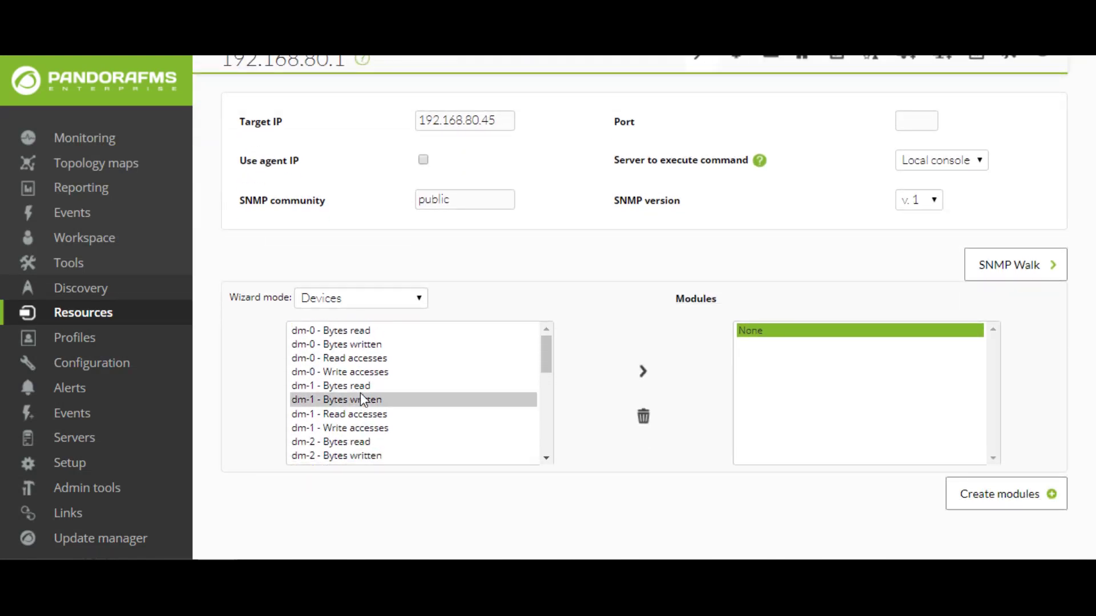
left_click_drag(361, 393, 343, 350)
left_click(343, 349)
left_click(339, 334, "ctrl")
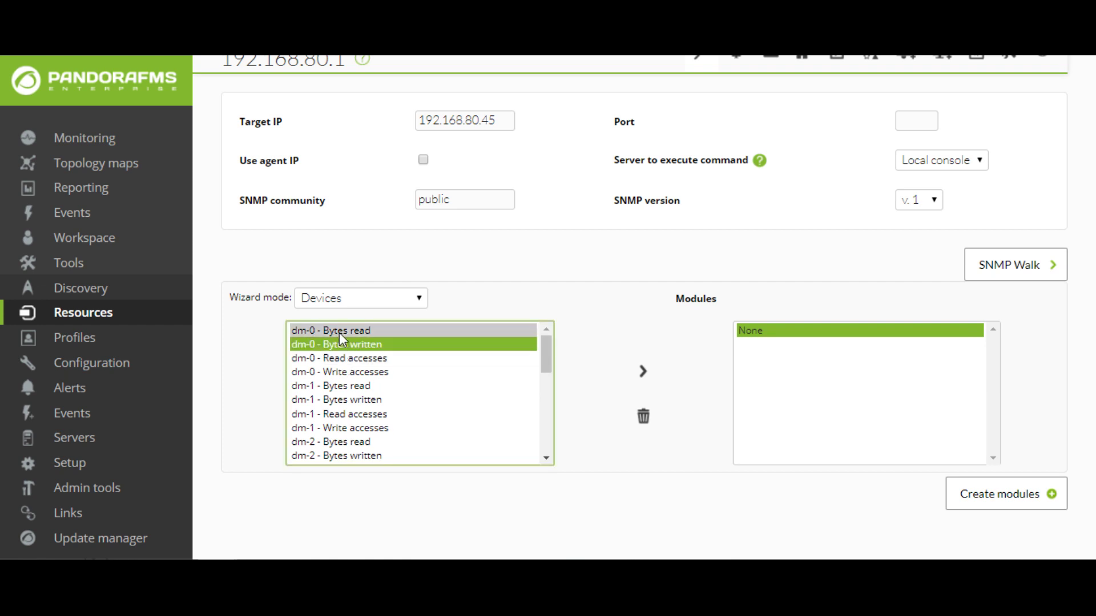
left_click(643, 371)
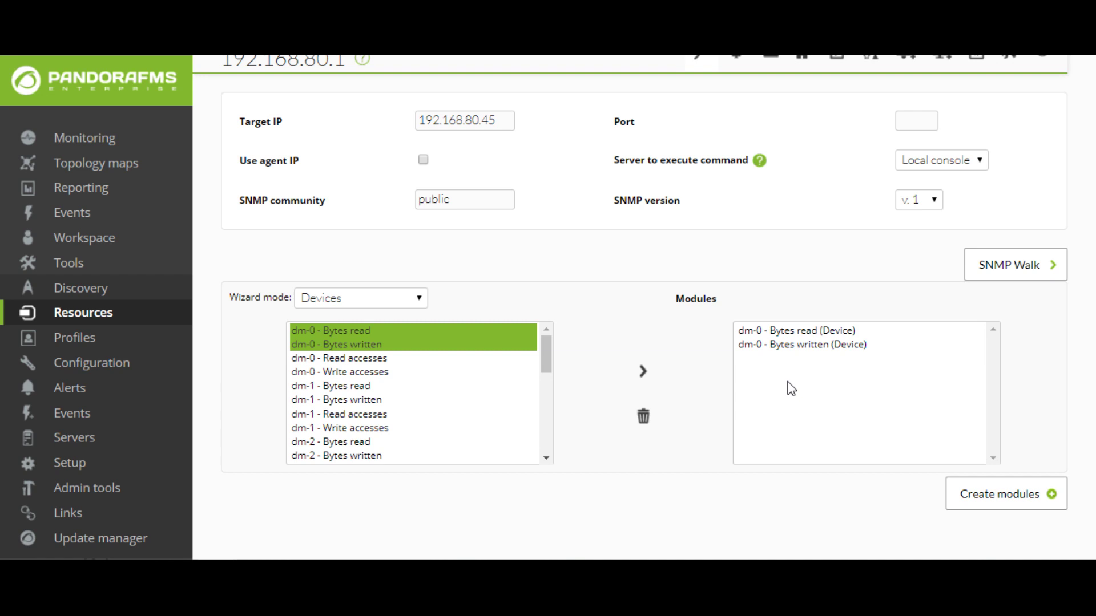
Step: Create the two dm-0 byte modules from the SNMP Wizard list and check them in the agent's module list
left_click(964, 491)
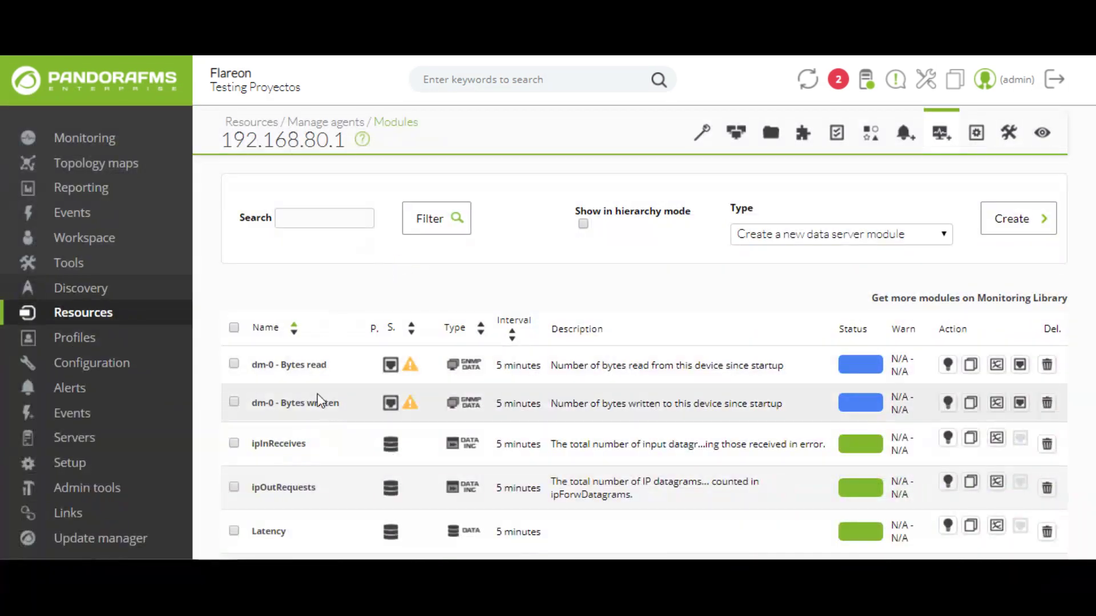
left_click_drag(371, 405, 255, 361)
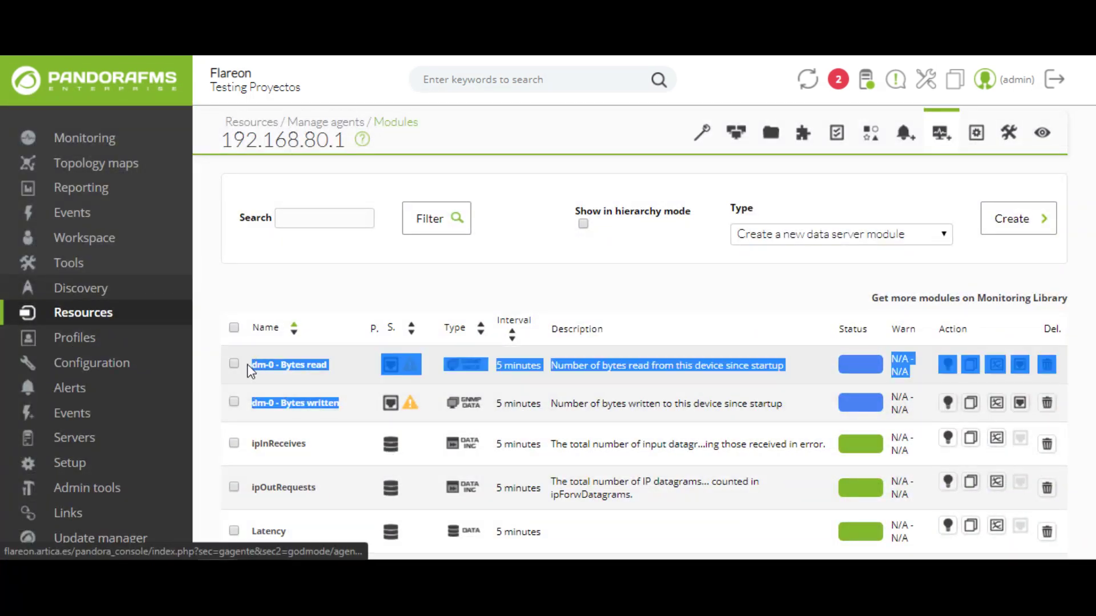
left_click(241, 261)
scroll(247, 347, "down", 2)
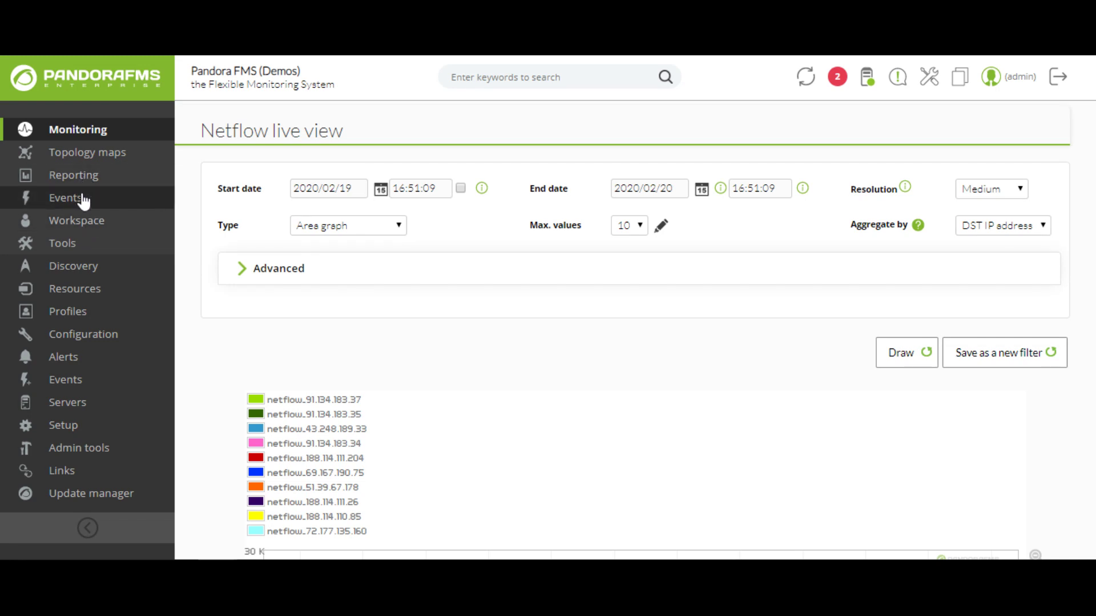
Step: Open the SNMP Console to view the SNMP traps received
mouse_move(83, 198)
mouse_move(86, 135)
mouse_move(262, 225)
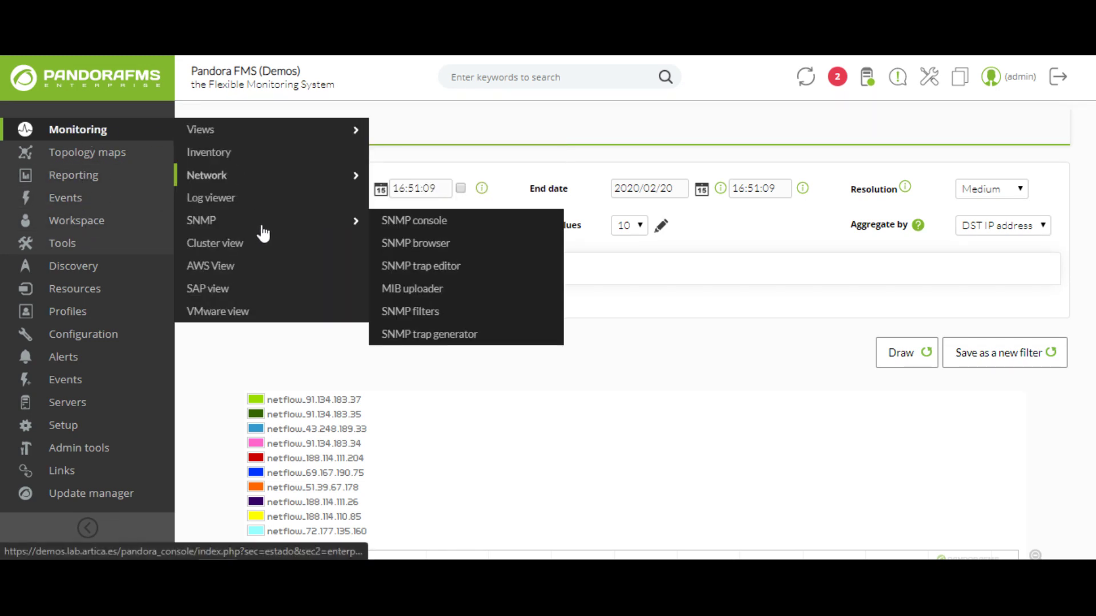
left_click(469, 225)
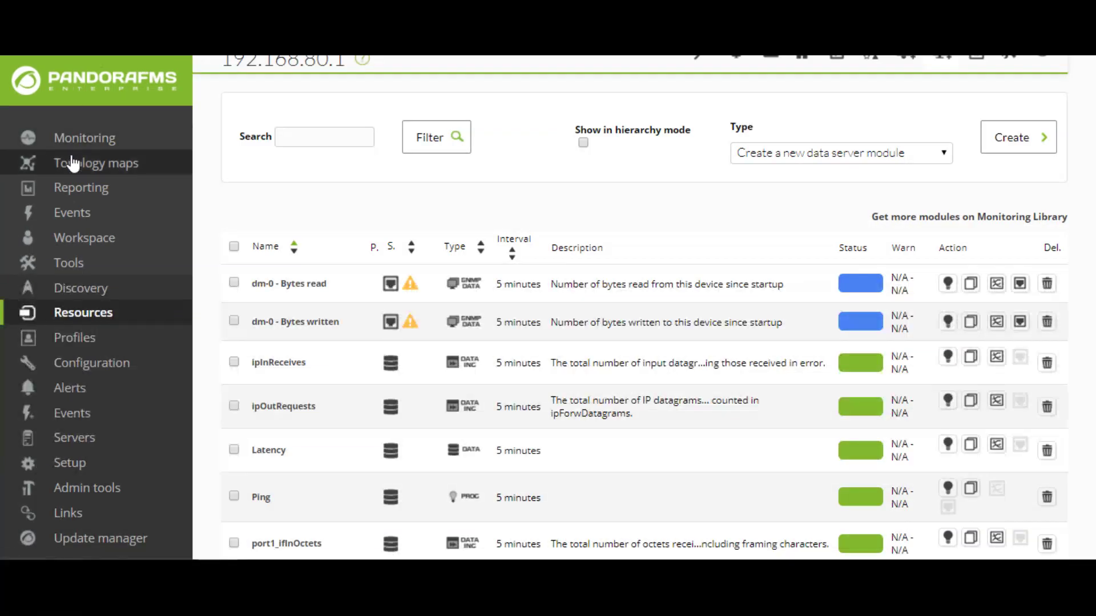
mouse_move(81, 136)
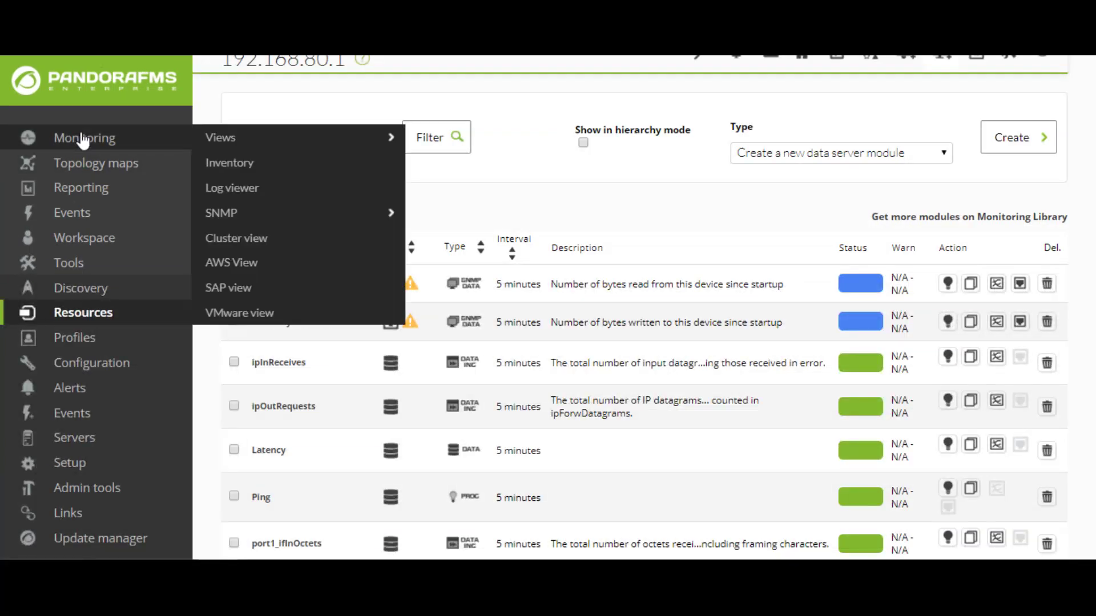
mouse_move(260, 214)
left_click(427, 207)
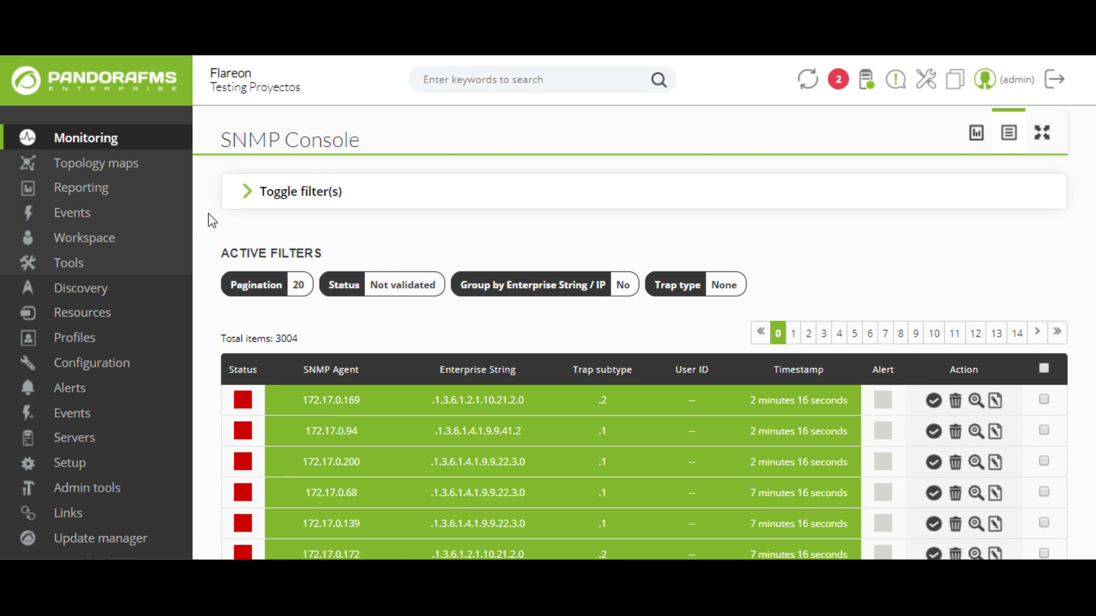
Step: Examine the received traps list in the SNMP Console and expand its filter options
scroll(208, 215, "down", 3)
scroll(216, 210, "down", 3)
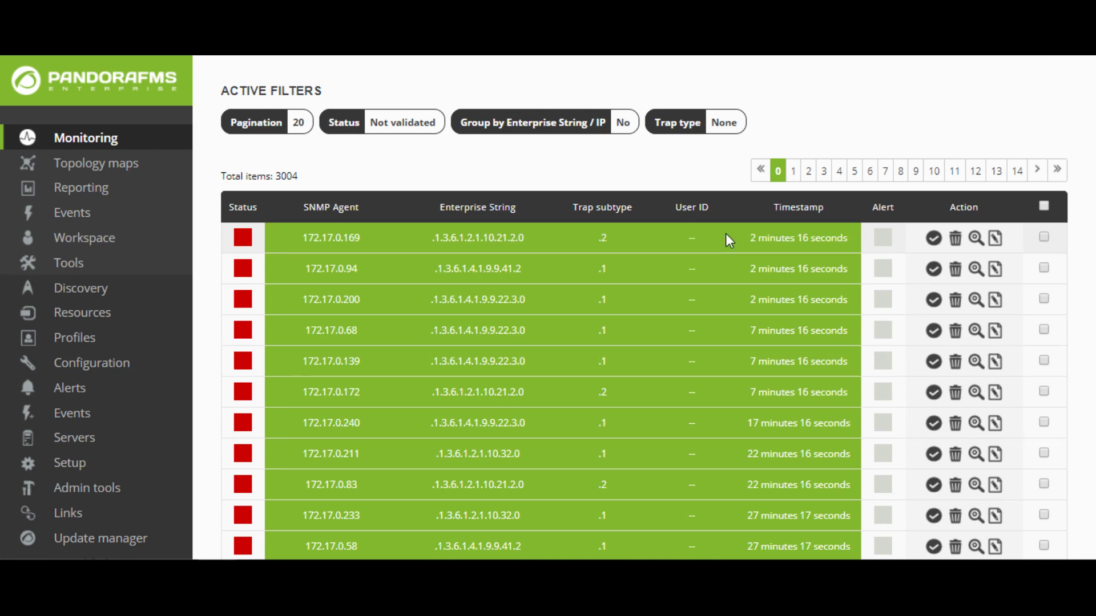
scroll(746, 124, "up", 3)
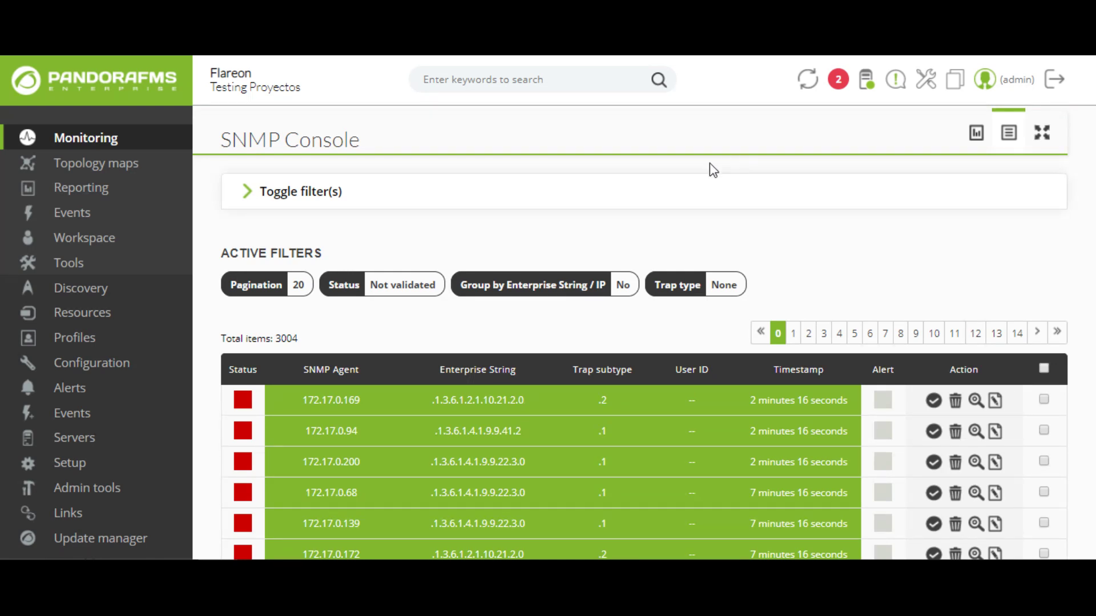
left_click(249, 197)
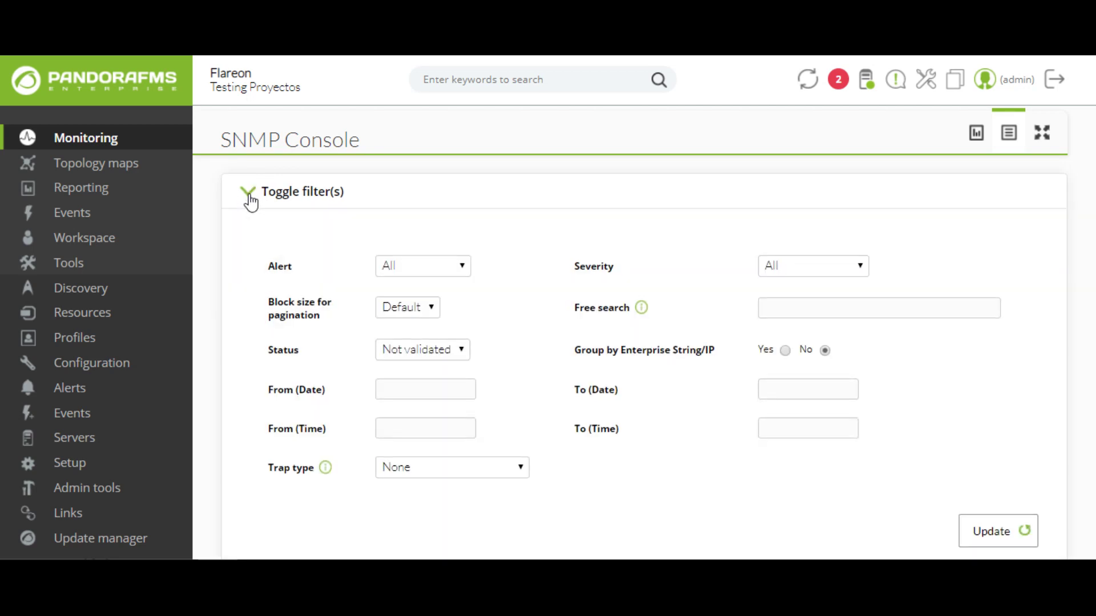
scroll(240, 225, "down", 2)
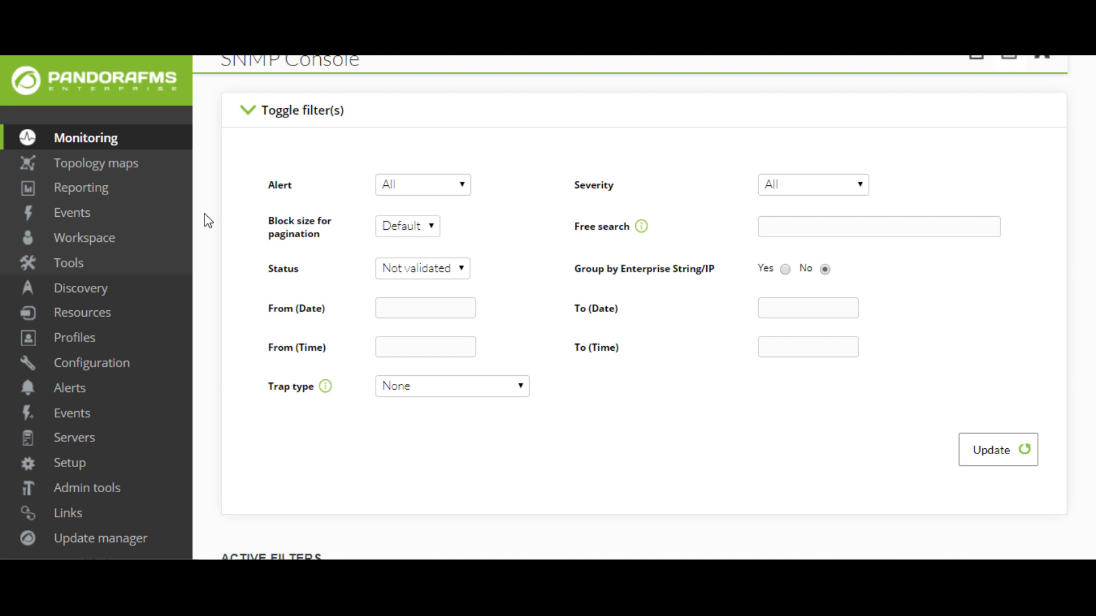
scroll(207, 221, "down", 8)
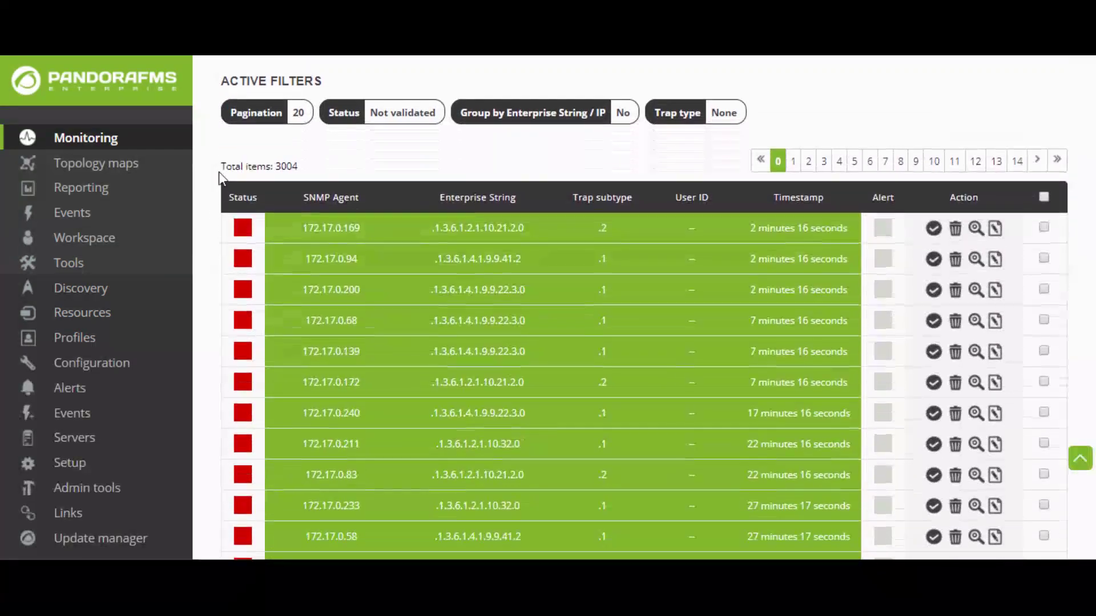
scroll(218, 169, "down", 2)
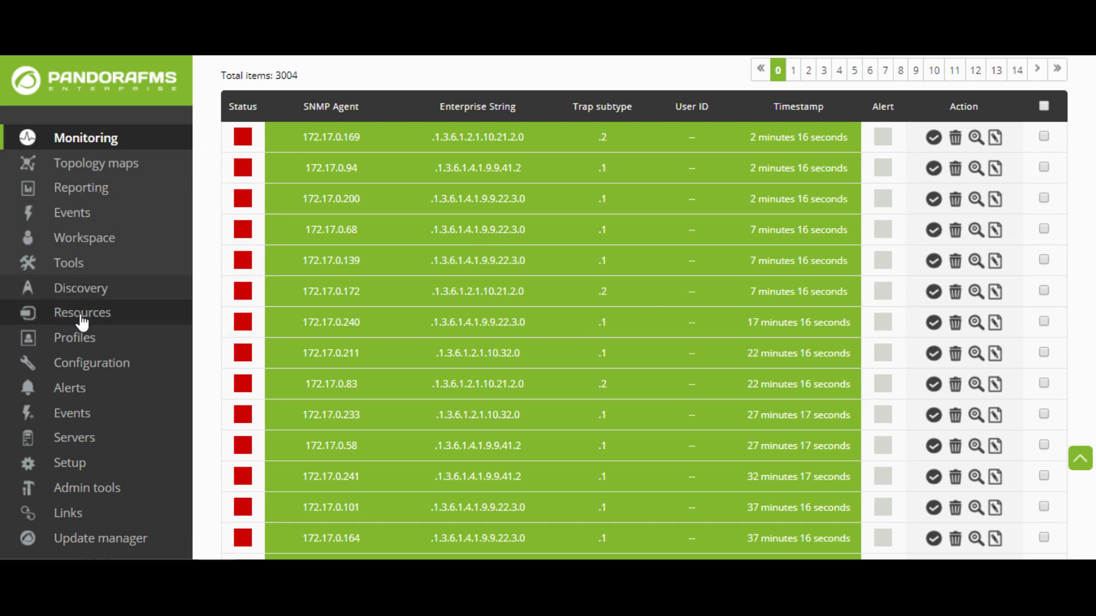
Step: Open the agent management list and try to find the Windows agent by searching for 192.162.80.42
mouse_move(97, 313)
left_click(232, 215)
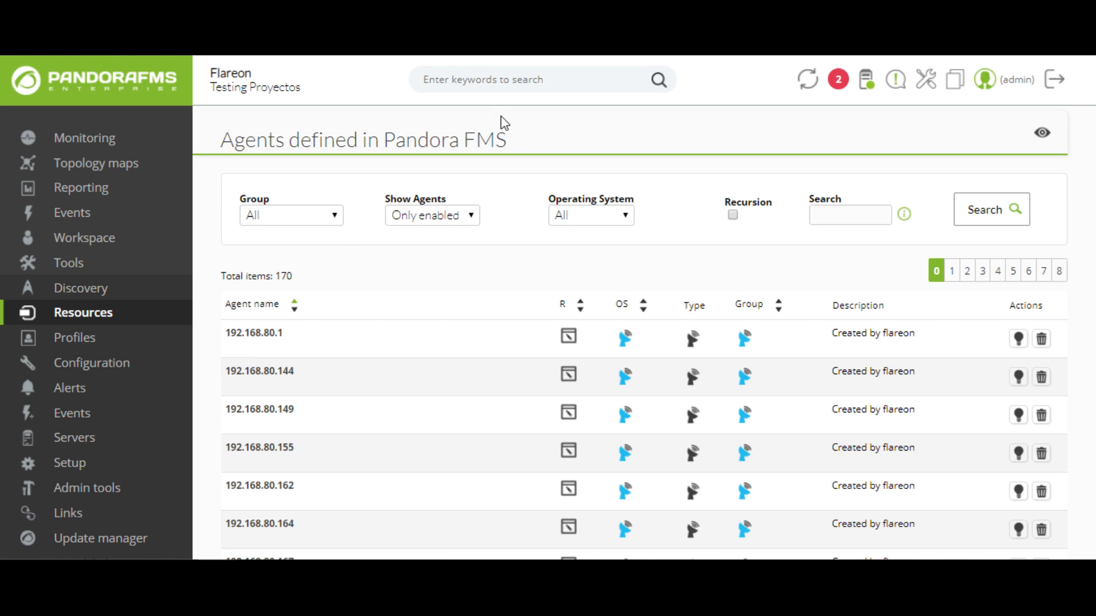
left_click(495, 87)
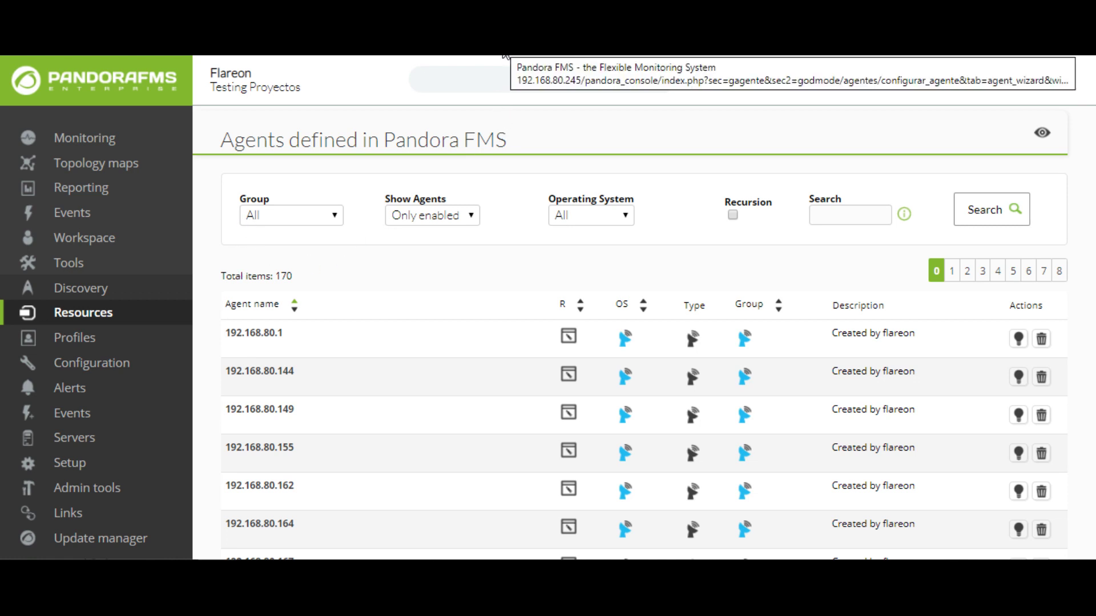
type("192.1")
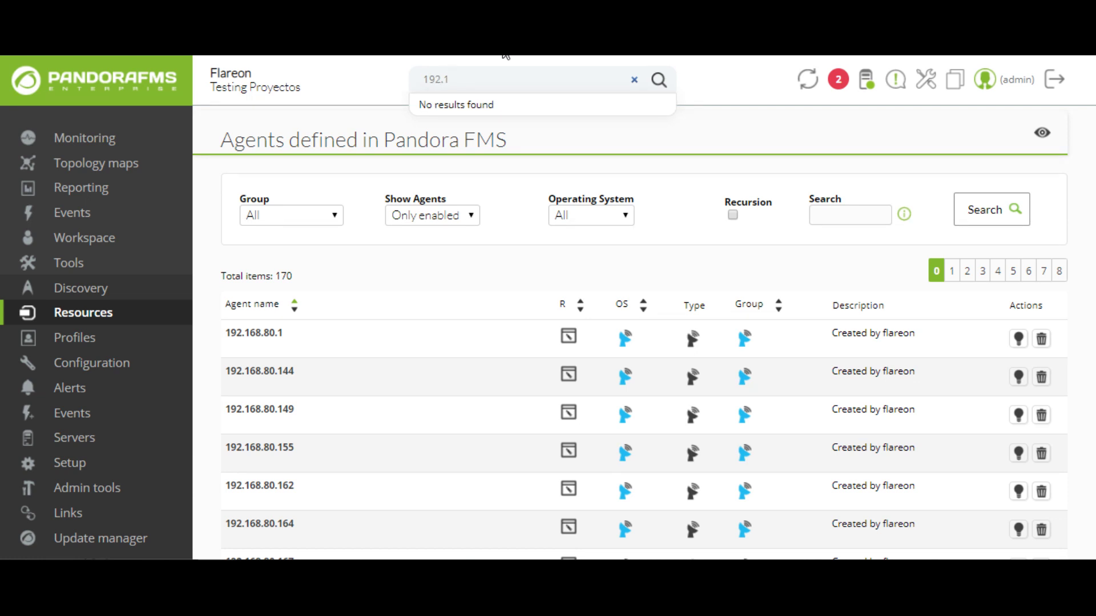
type("62.80.42")
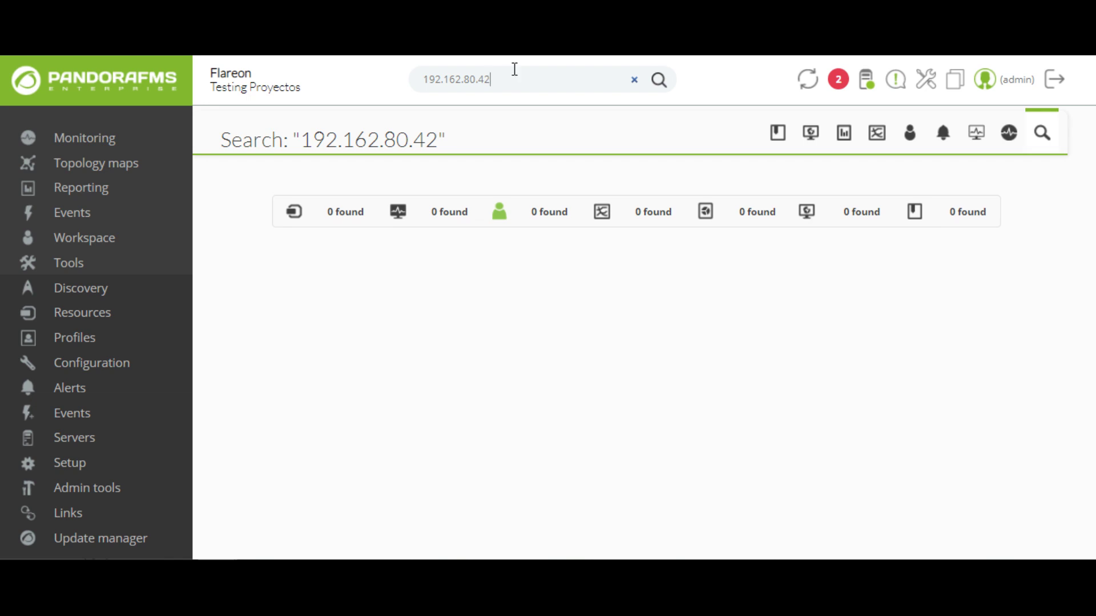
Step: Search for glaceon and open the Glaceon agent
left_click_drag(523, 79, 391, 88)
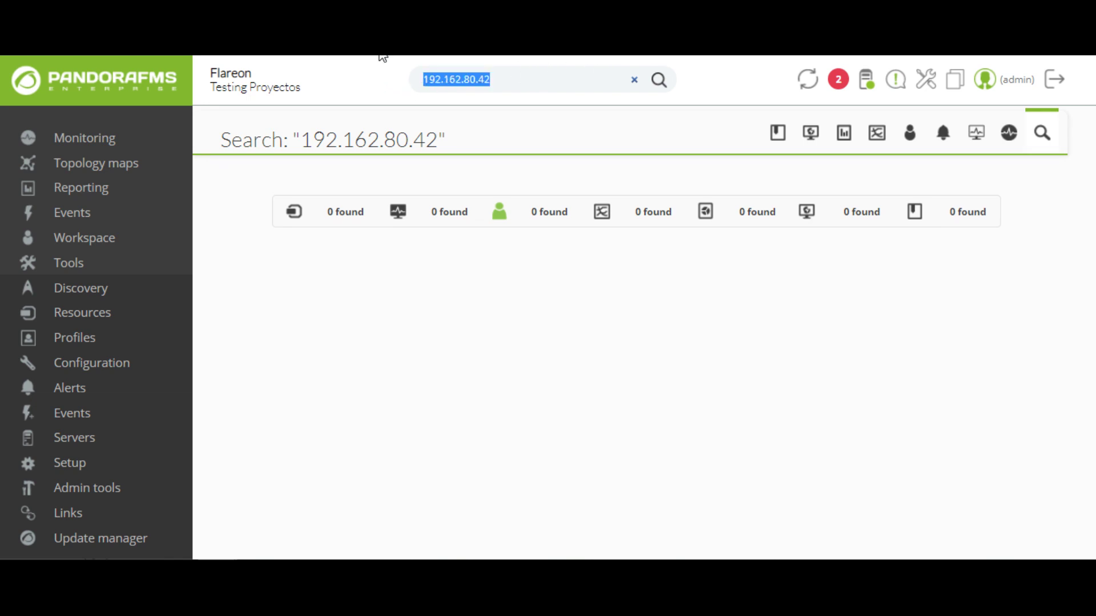
type("glaceon")
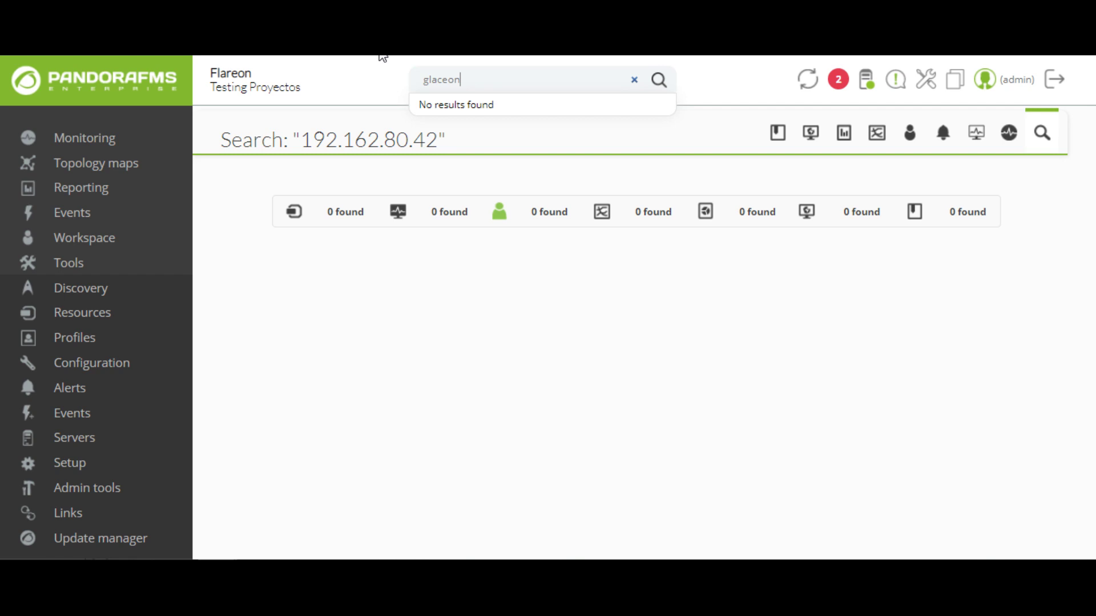
key("Return")
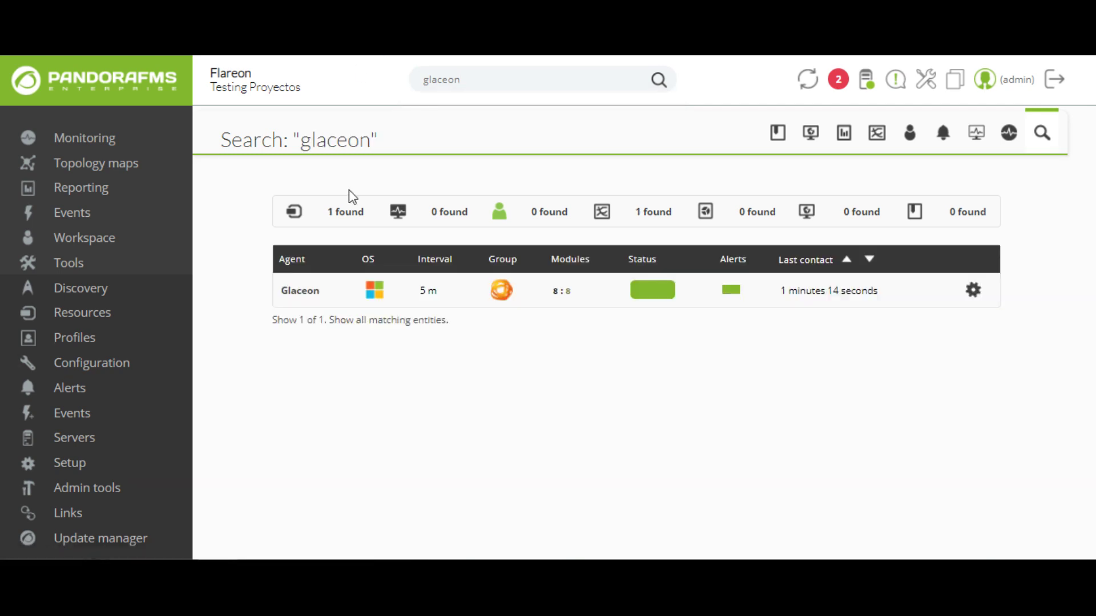
left_click(309, 295)
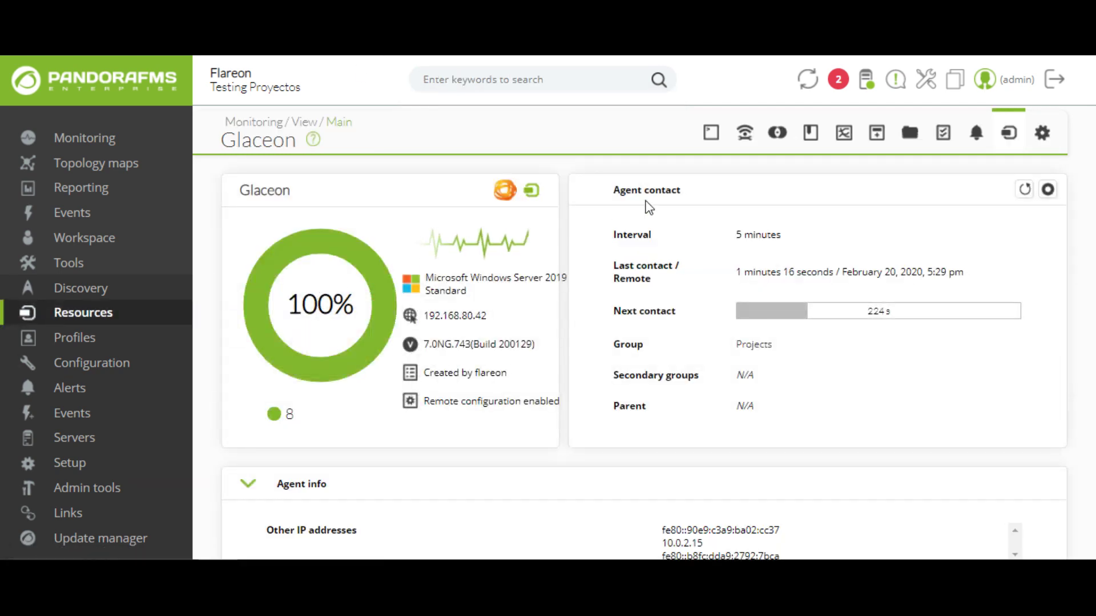
Step: Start creating a new WMI server module in the Glaceon agent's module management
left_click(1040, 140)
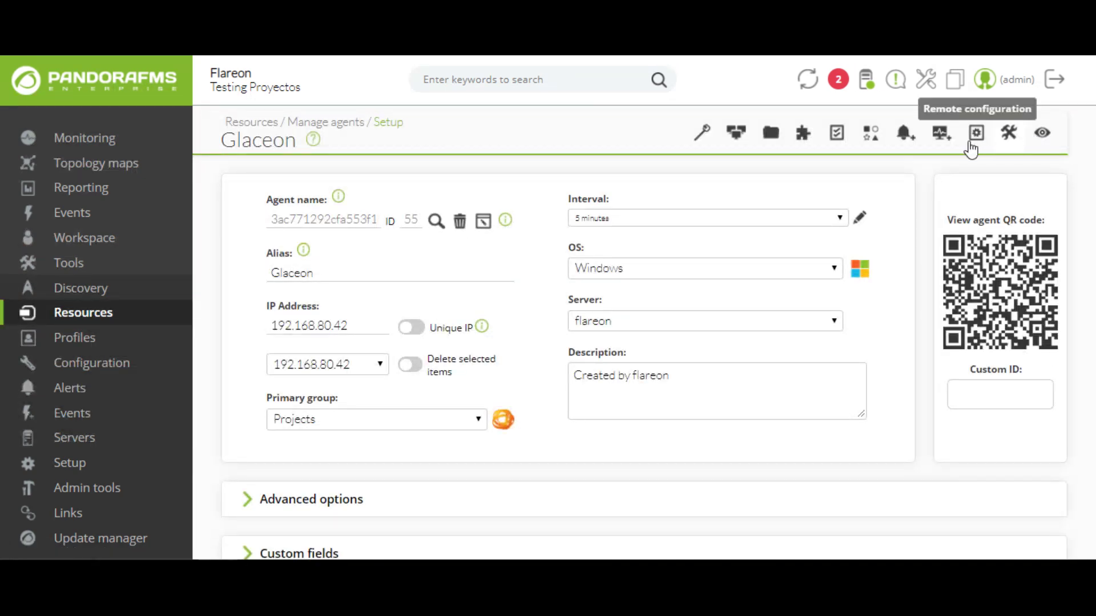
left_click(938, 137)
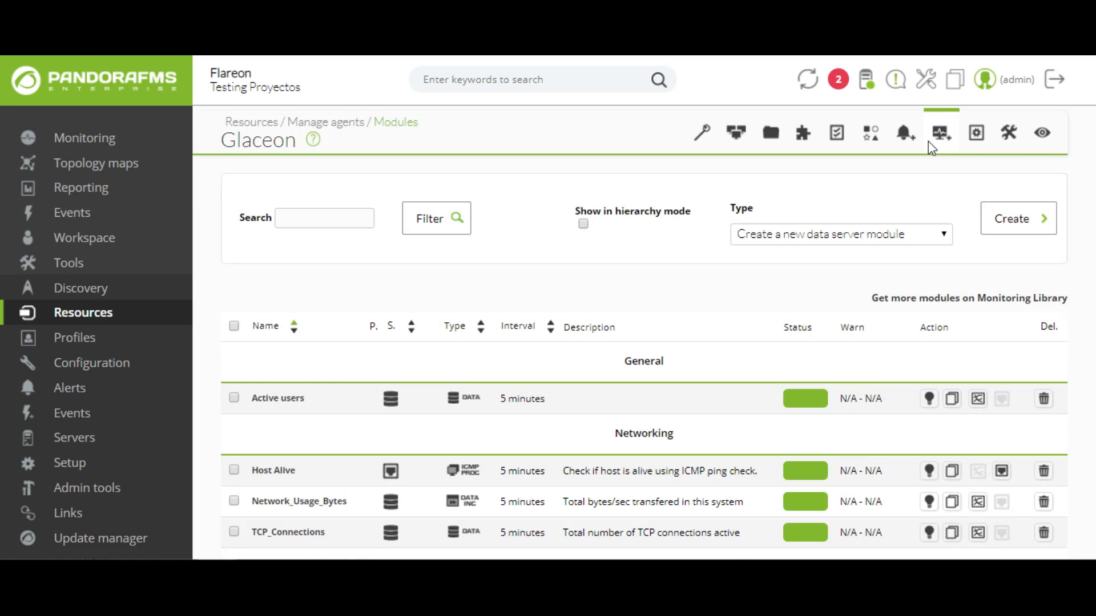
scroll(808, 231, "down", 1)
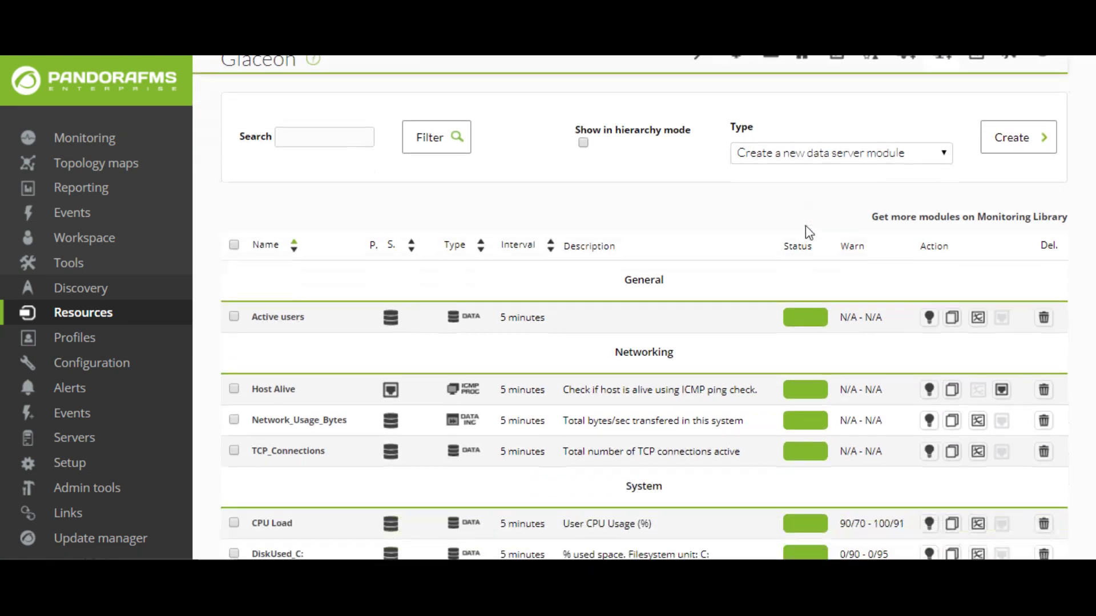
left_click(820, 153)
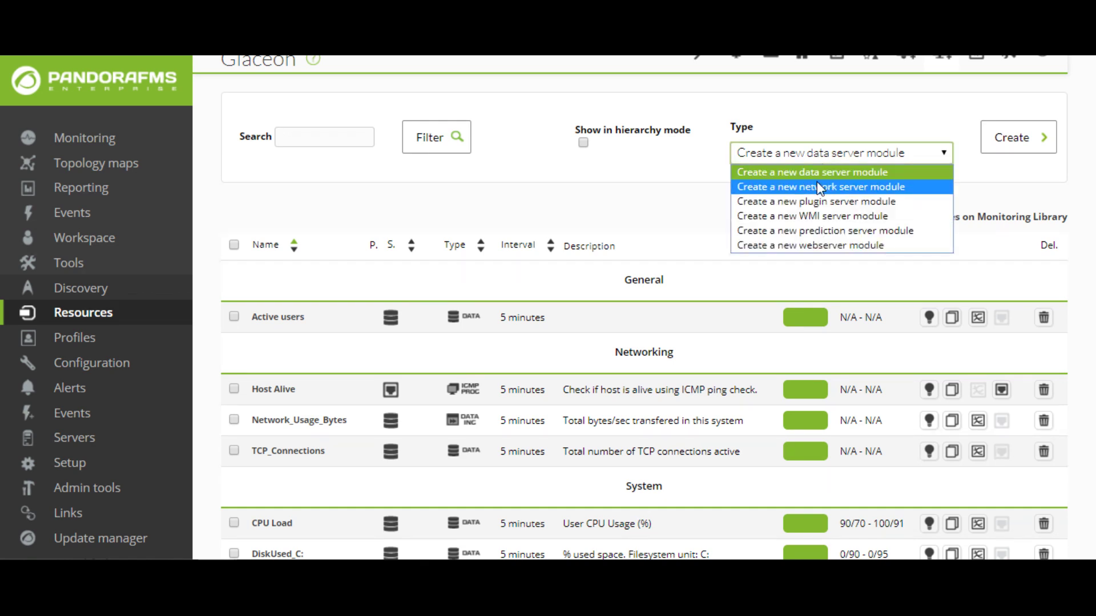
left_click(771, 218)
left_click(1006, 150)
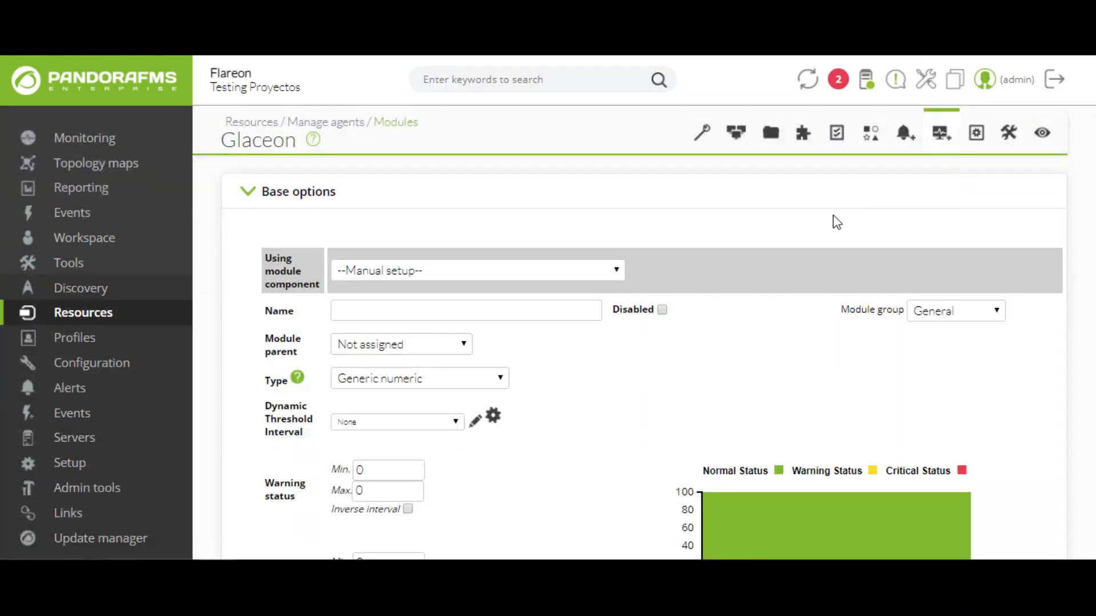
Step: Set the new WMI module's type to Generic string
scroll(741, 257, "down", 2)
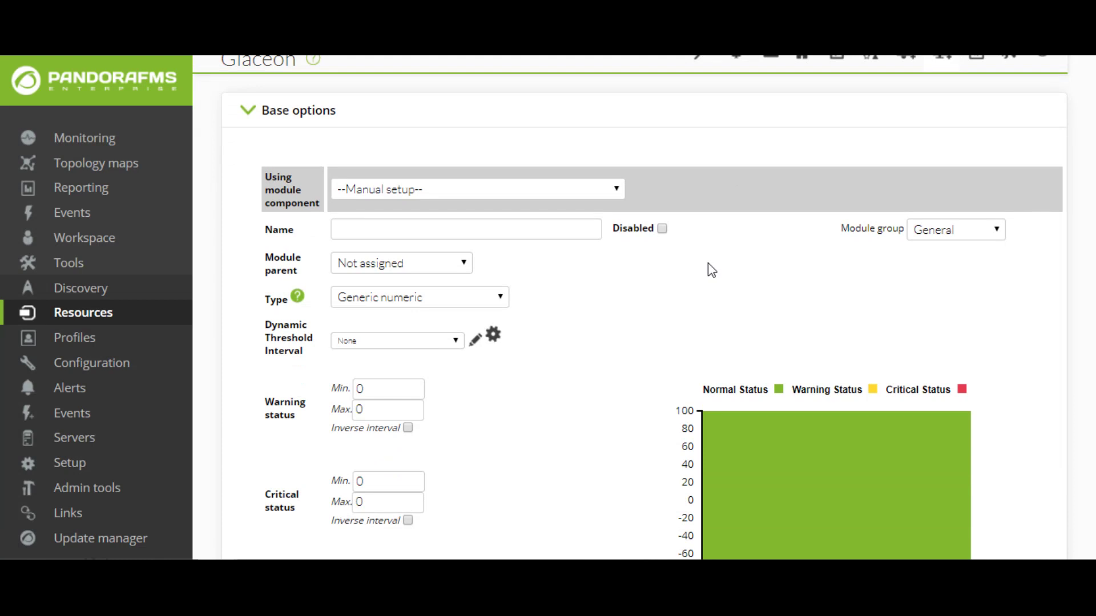
scroll(707, 265, "down", 2)
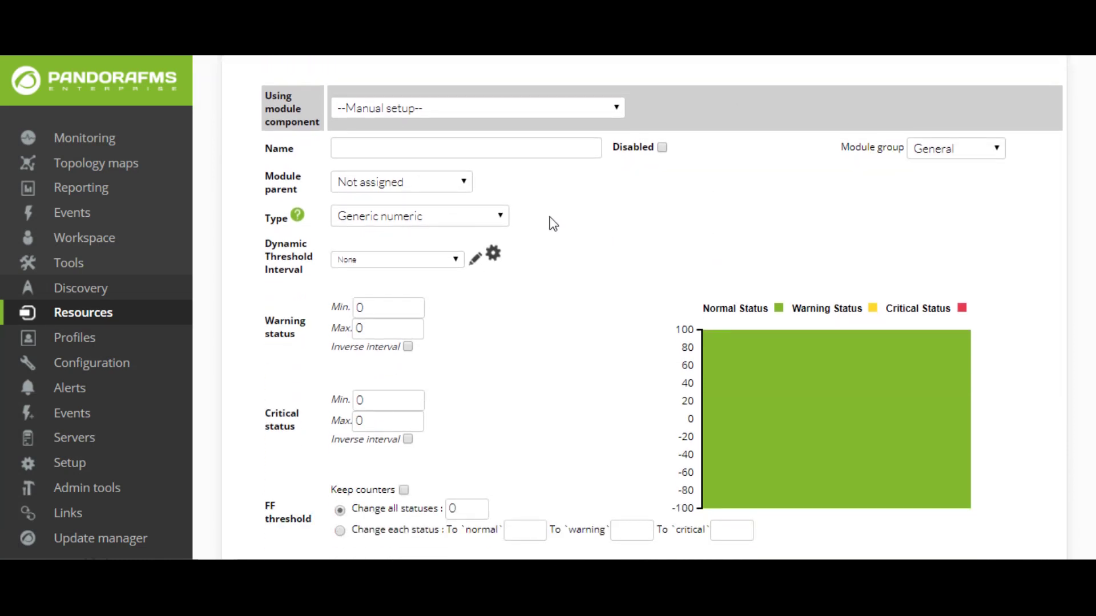
left_click(496, 219)
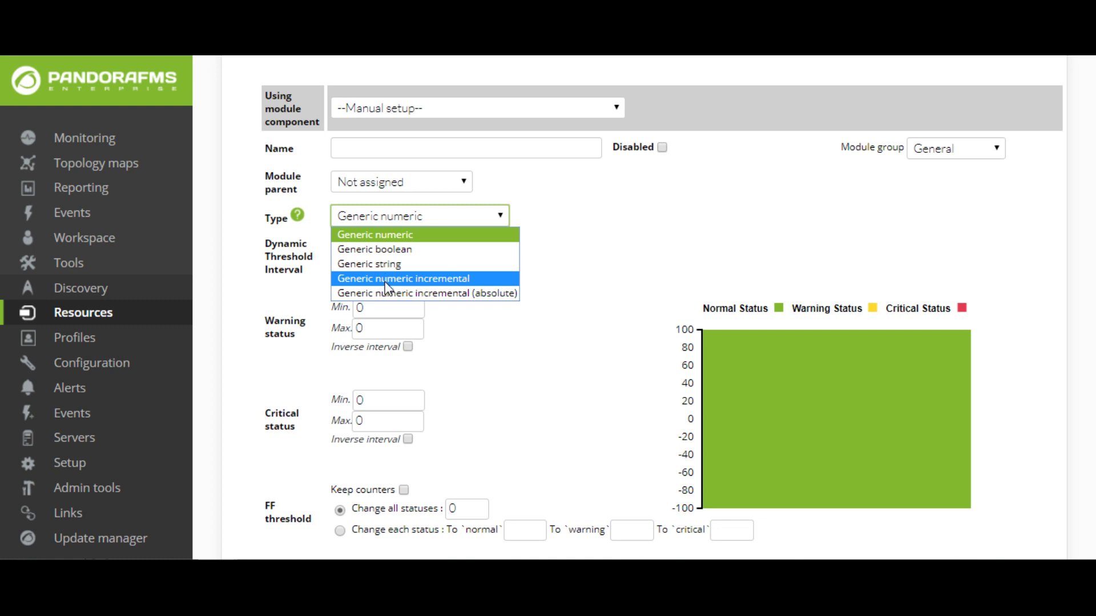
left_click(388, 266)
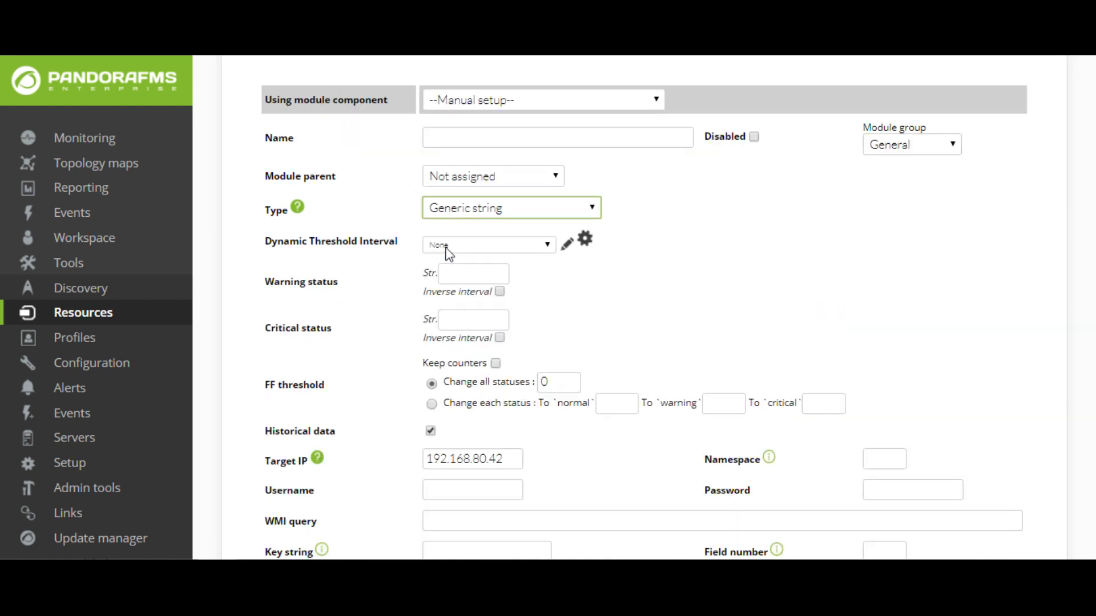
Step: Set the module's WMI query to SELECT LoadPercentage from Win32_Processor WHERE DeviceID = "CPU0"
scroll(668, 280, "down", 3)
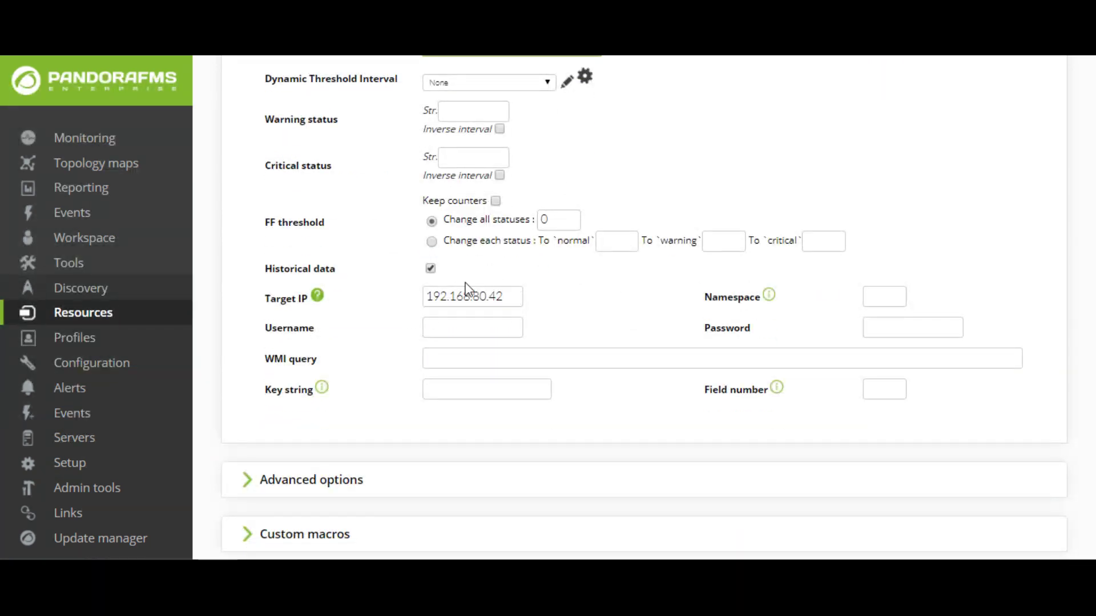
scroll(385, 326, "down", 2)
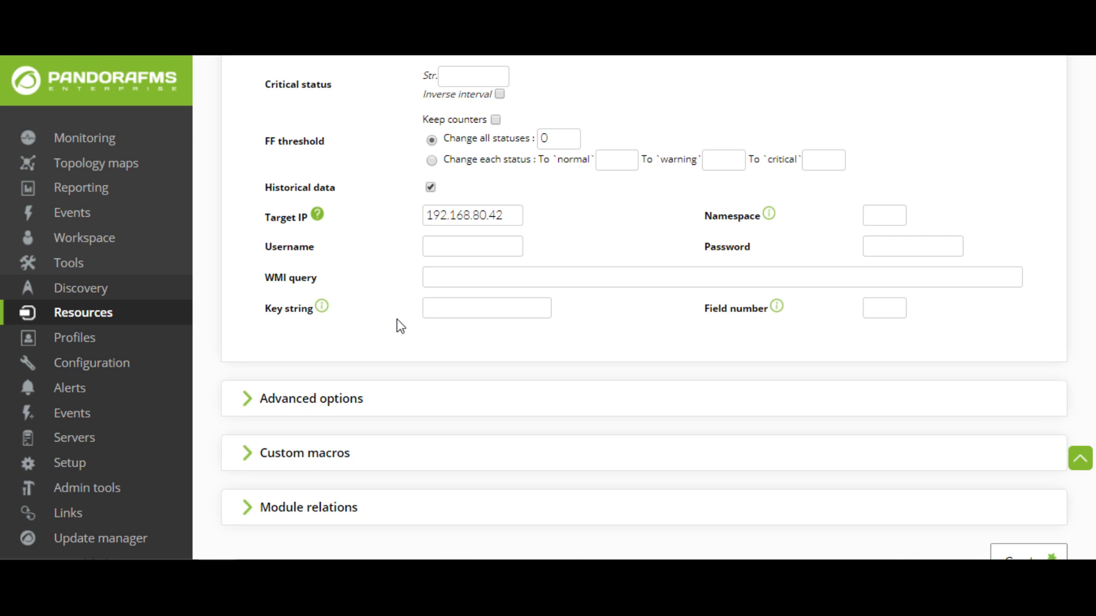
left_click(444, 277)
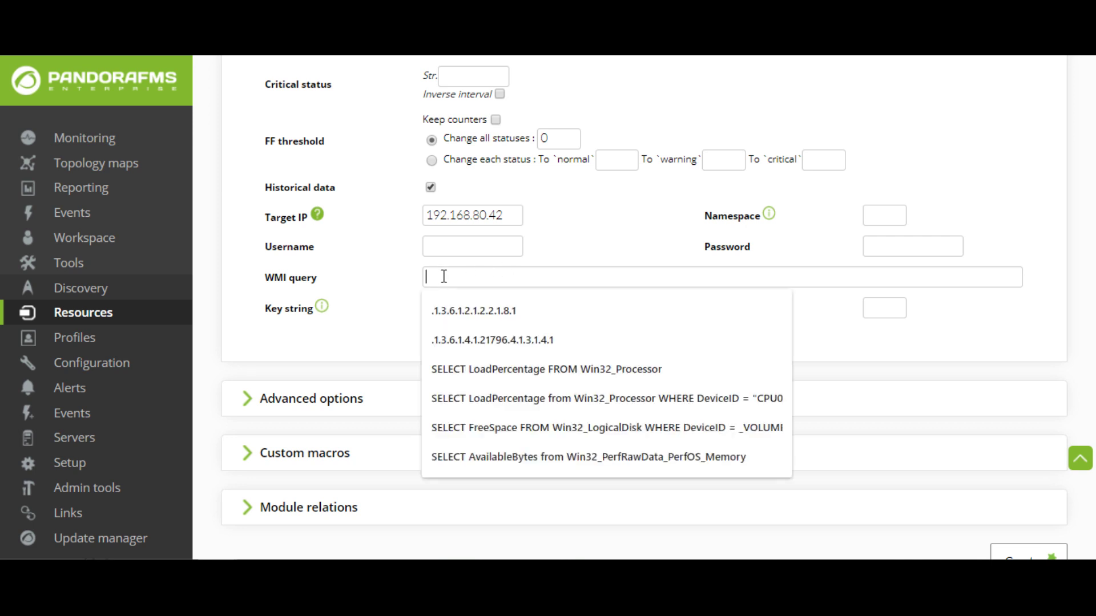
left_click(448, 406)
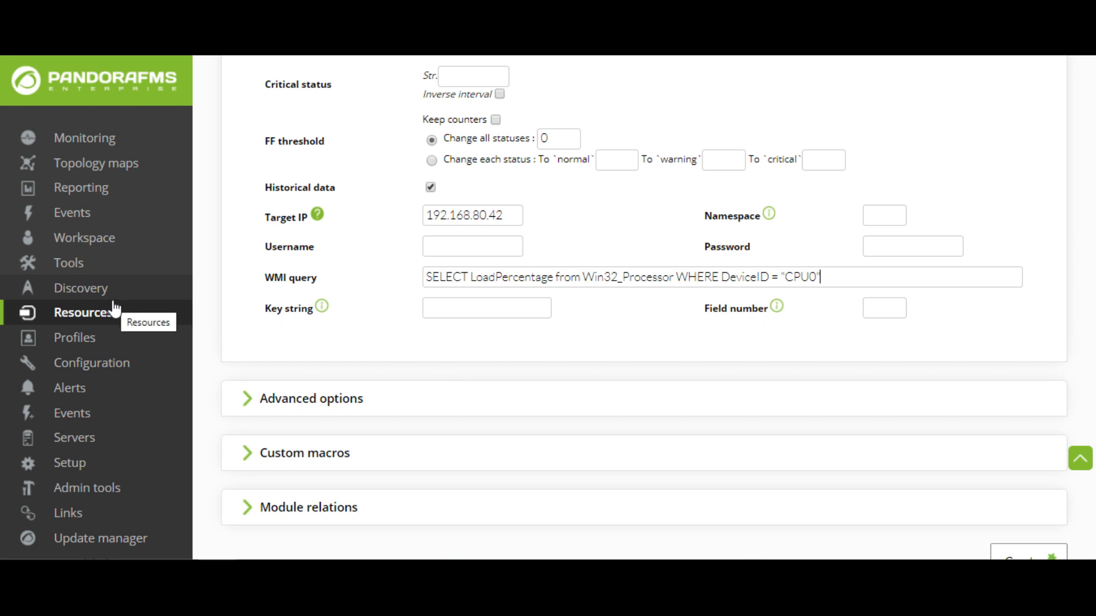
mouse_move(156, 299)
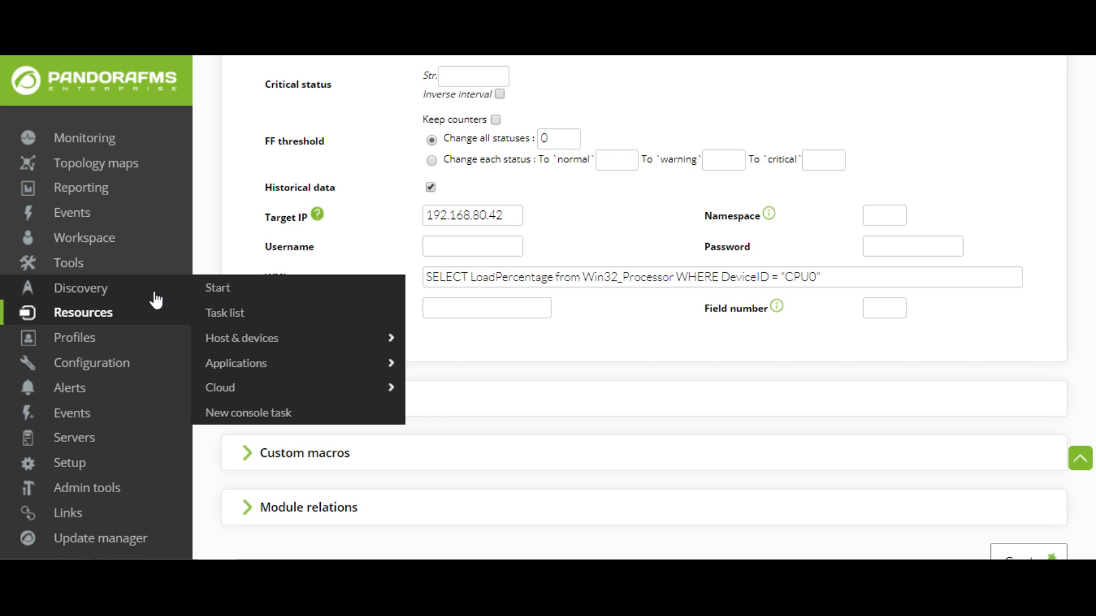
Step: Start a new Net Scan task from the Host & Devices section of Discovery
left_click(225, 298)
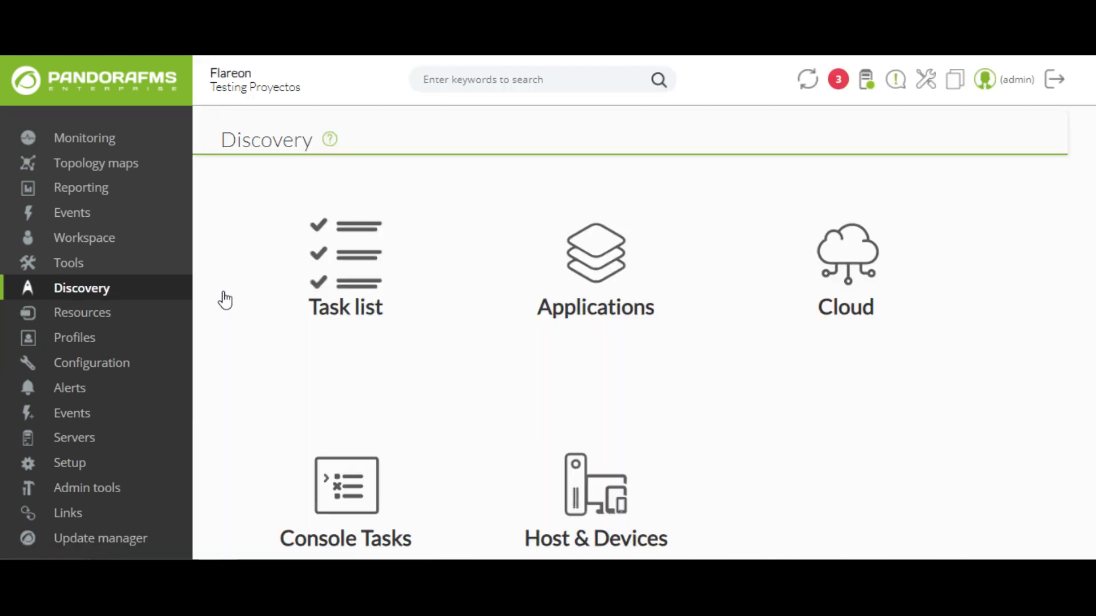
scroll(225, 299, "down", 3)
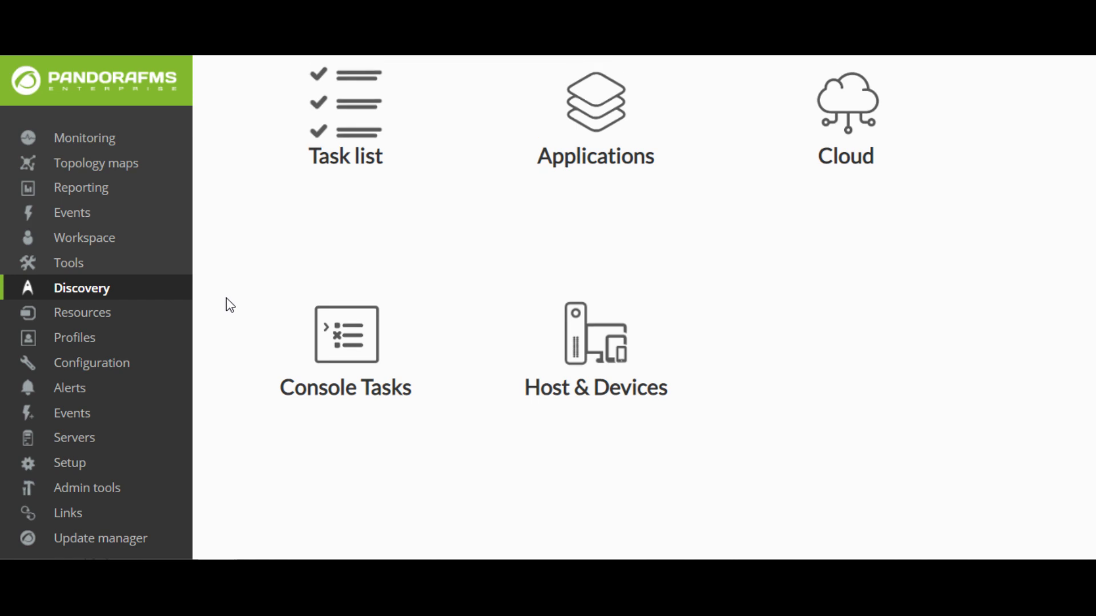
scroll(226, 299, "up", 2)
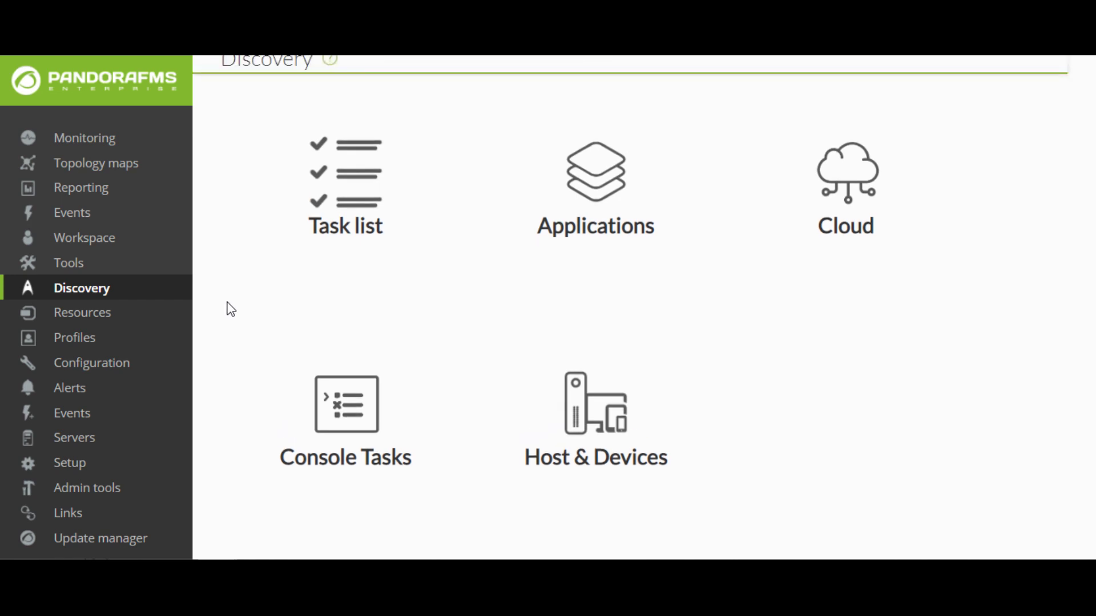
left_click(607, 420)
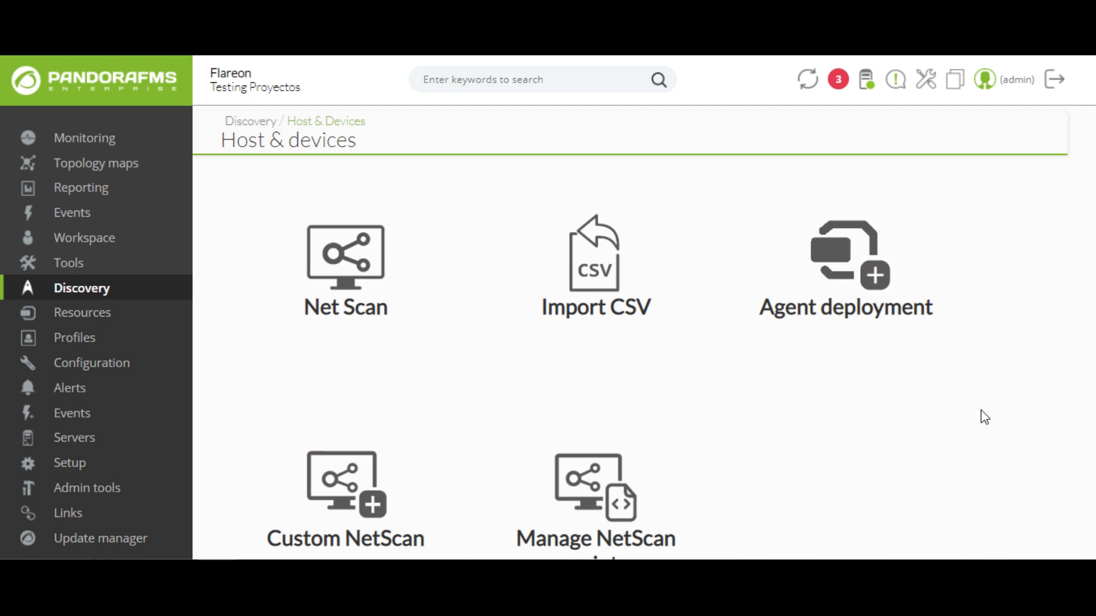
scroll(990, 418, "down", 2)
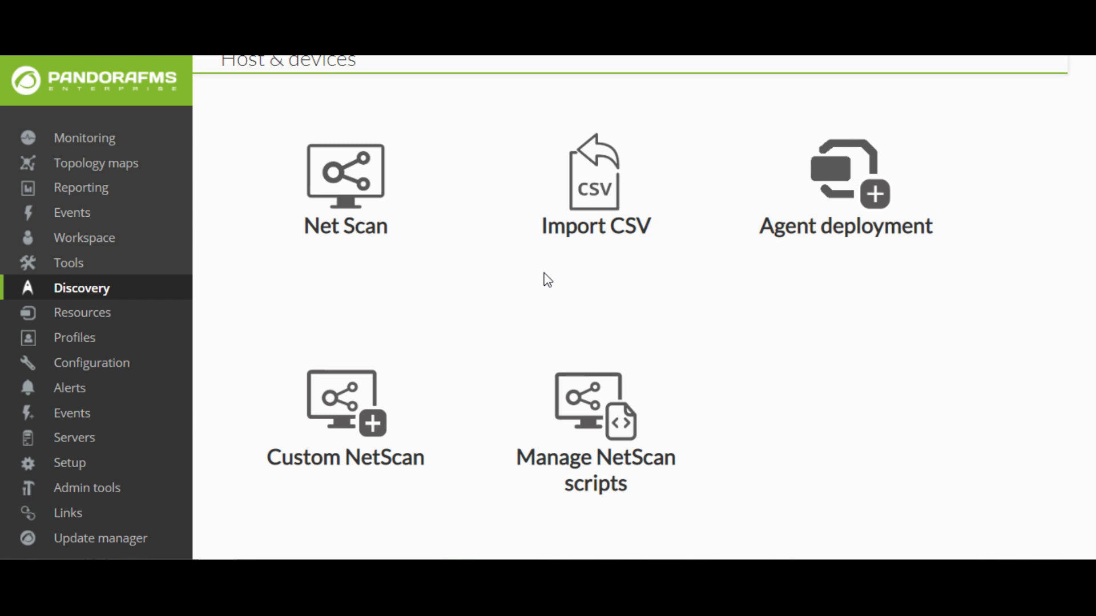
left_click(349, 190)
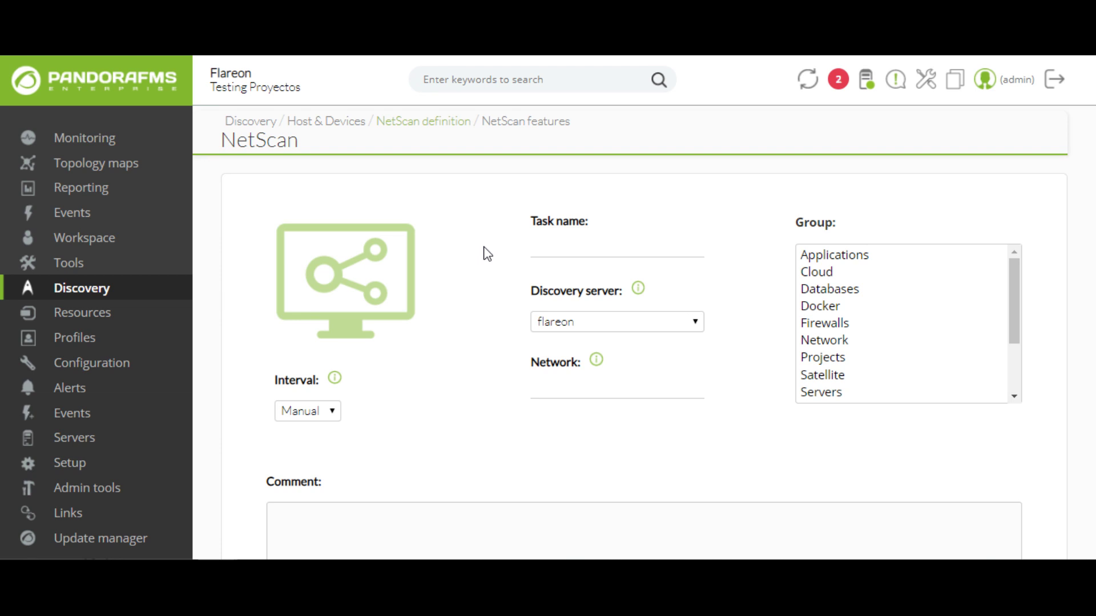
Step: Name the NetScan task Test Recon and assign it to the Network group
scroll(487, 254, "down", 2)
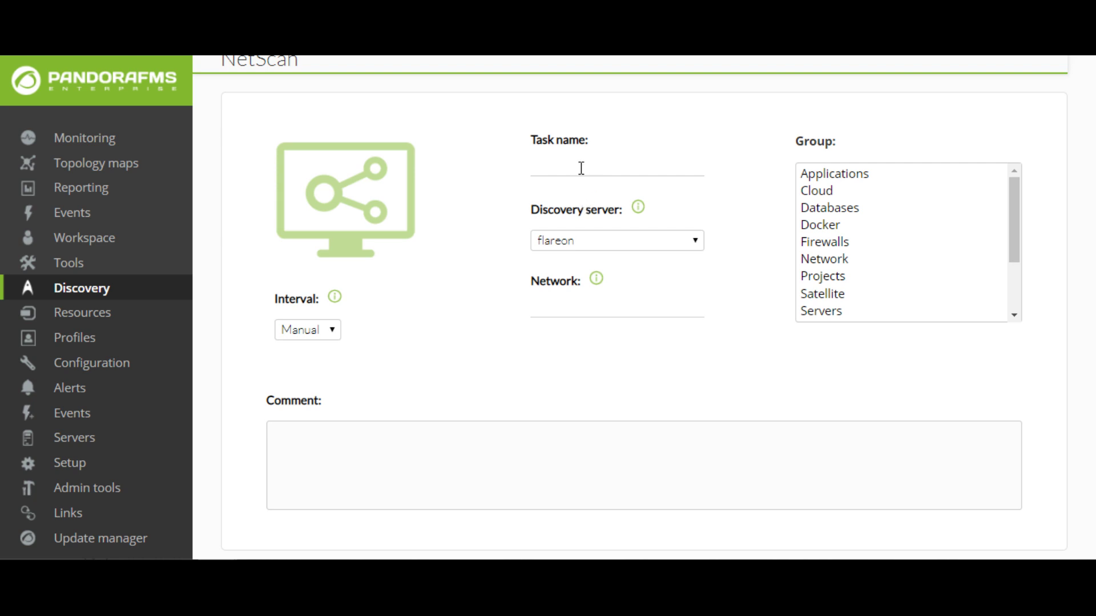
left_click(589, 164)
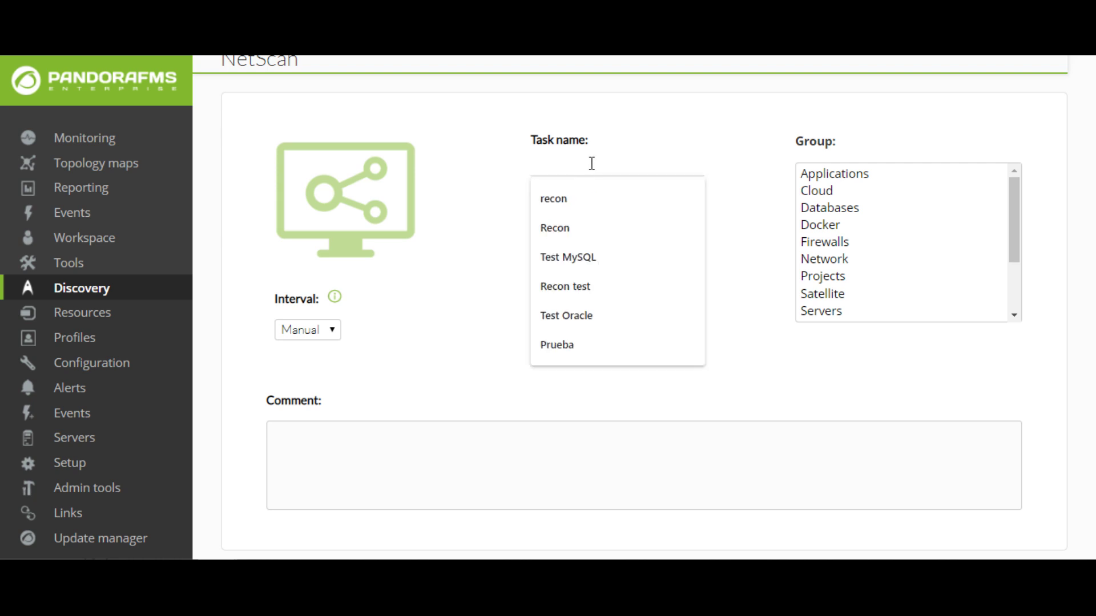
type("Test")
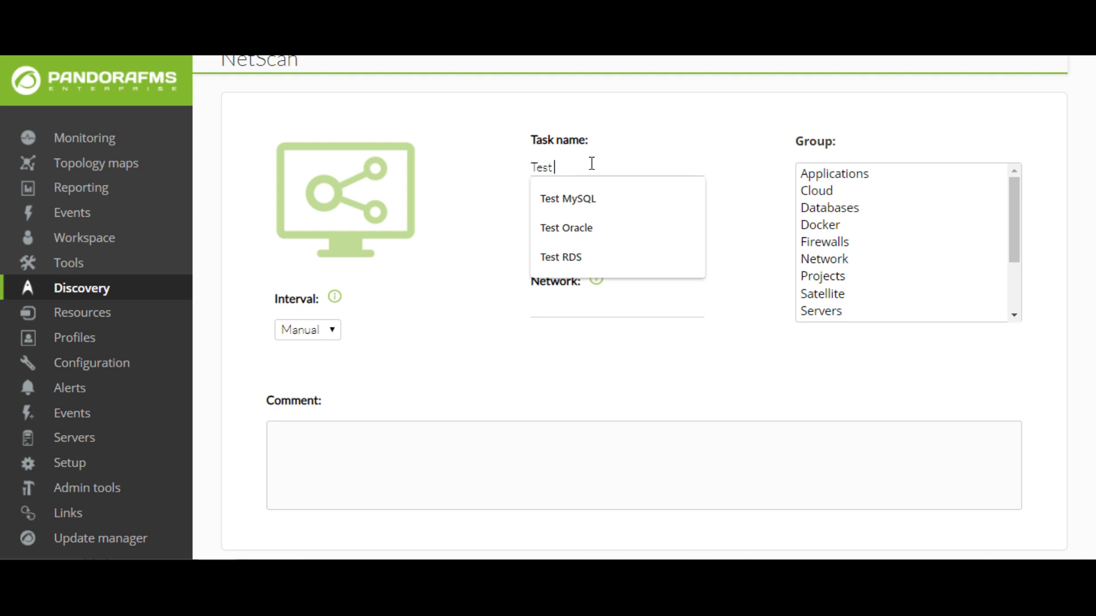
type(" Recon")
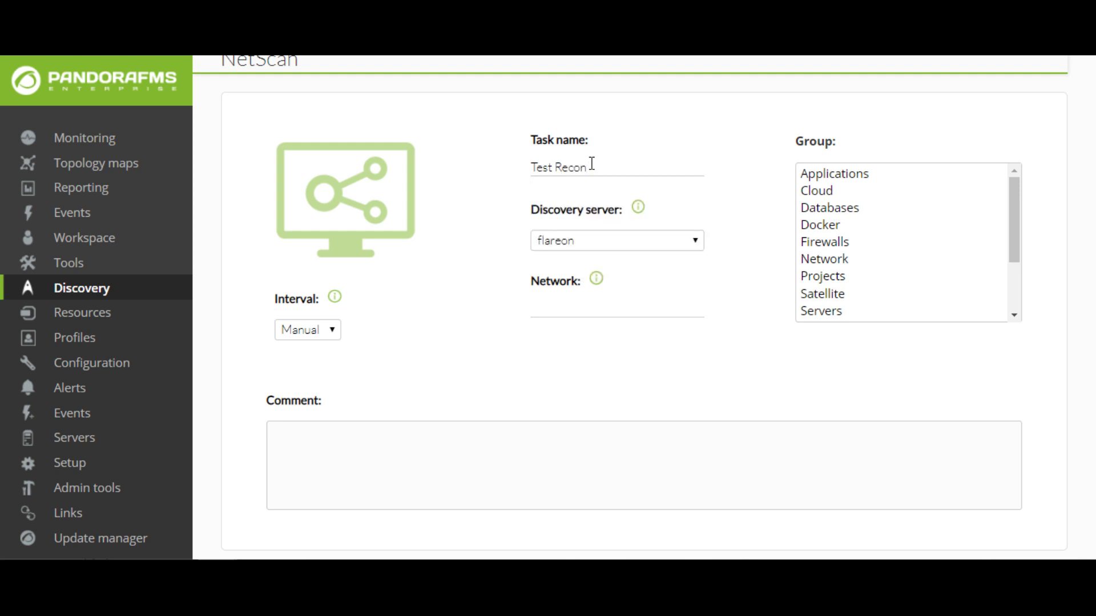
left_click(822, 260)
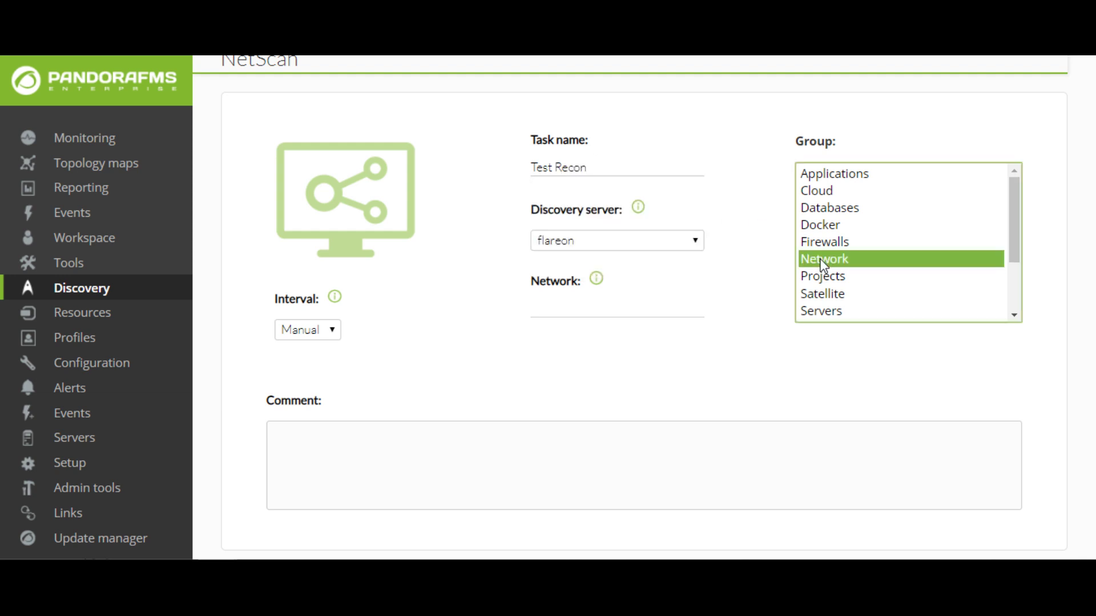
Step: Set the scan task's network to 192.168.70.0/24 and continue to the NetScan features
left_click(538, 308)
left_click(557, 338)
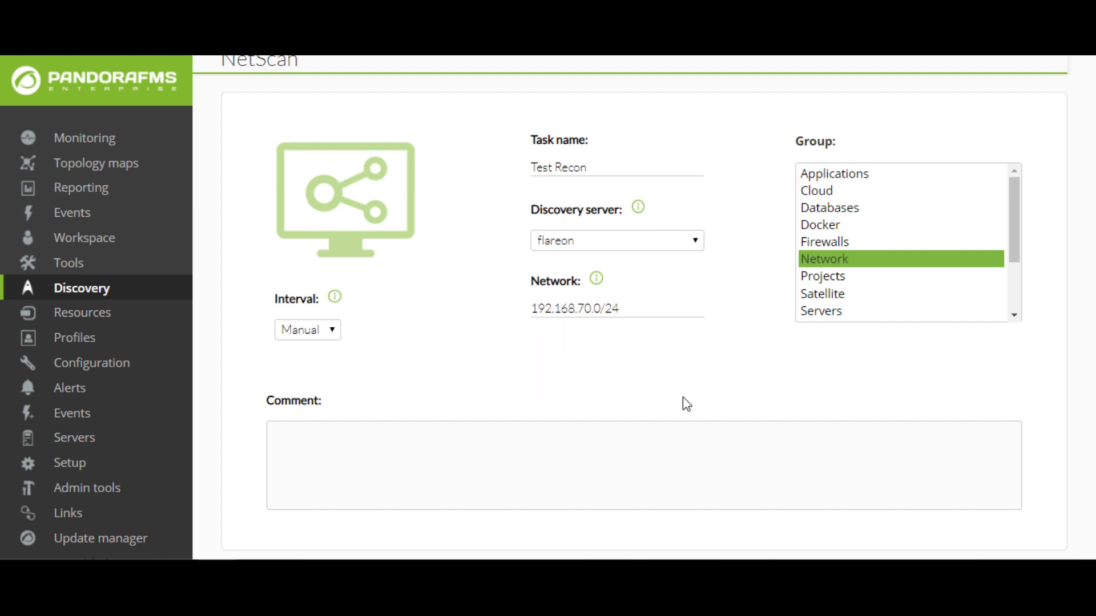
scroll(798, 391, "down", 3)
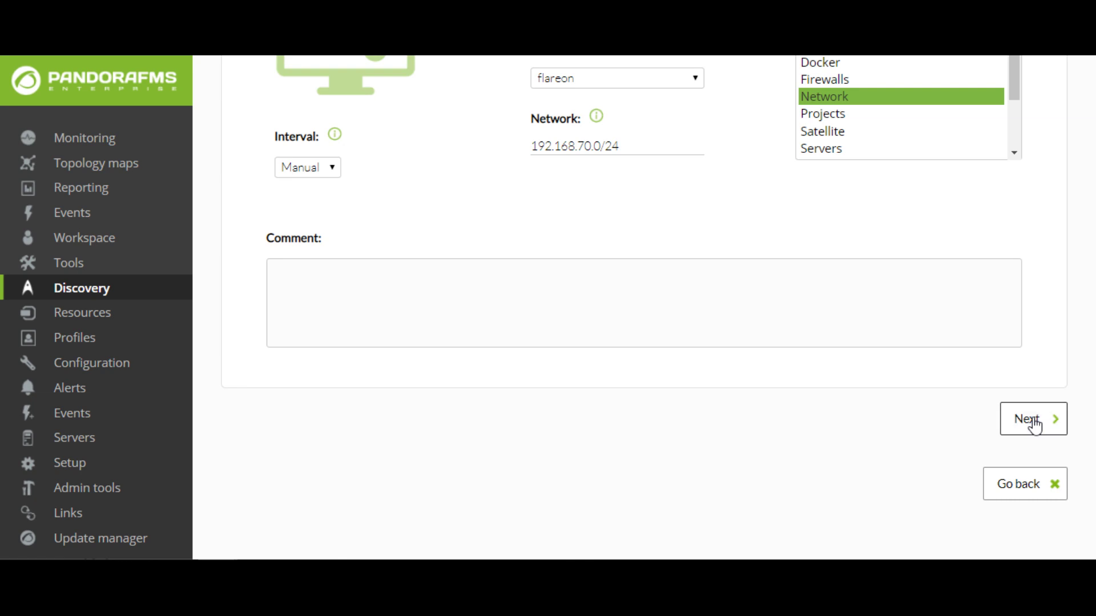
left_click(1024, 412)
Step: Apply the Basic Monitoring module template to the scan task and set its SNMP version to v. 3
scroll(558, 167, "down", 3)
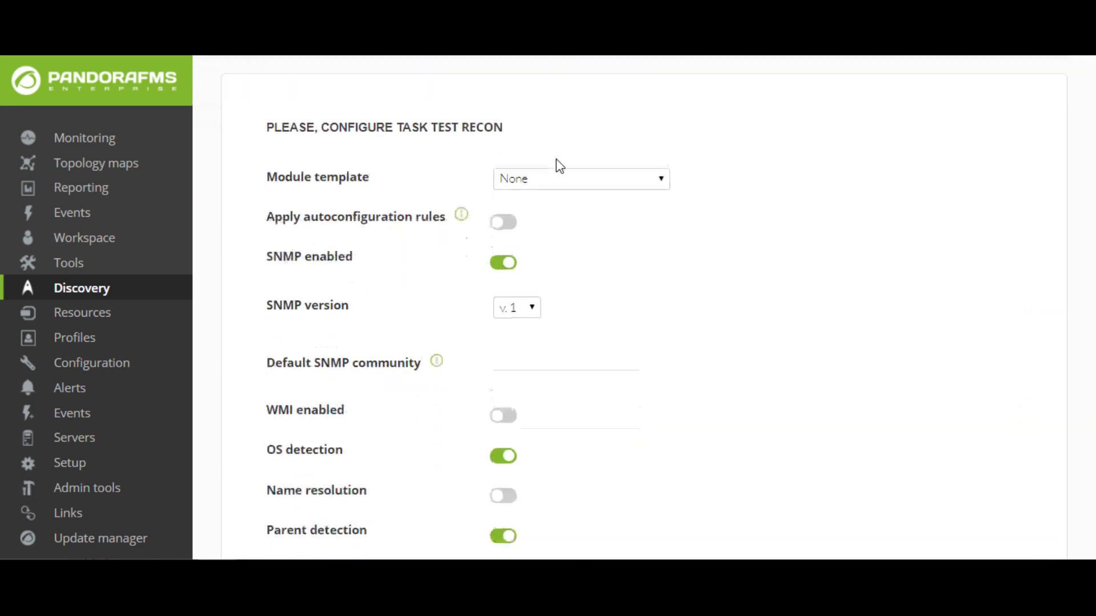
left_click(552, 121)
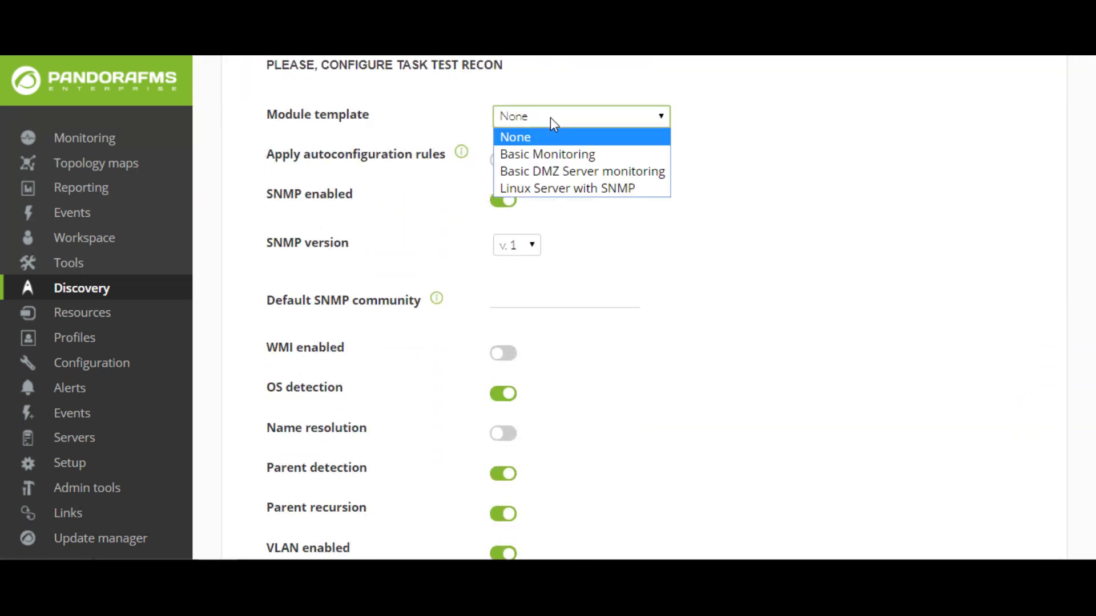
left_click(551, 160)
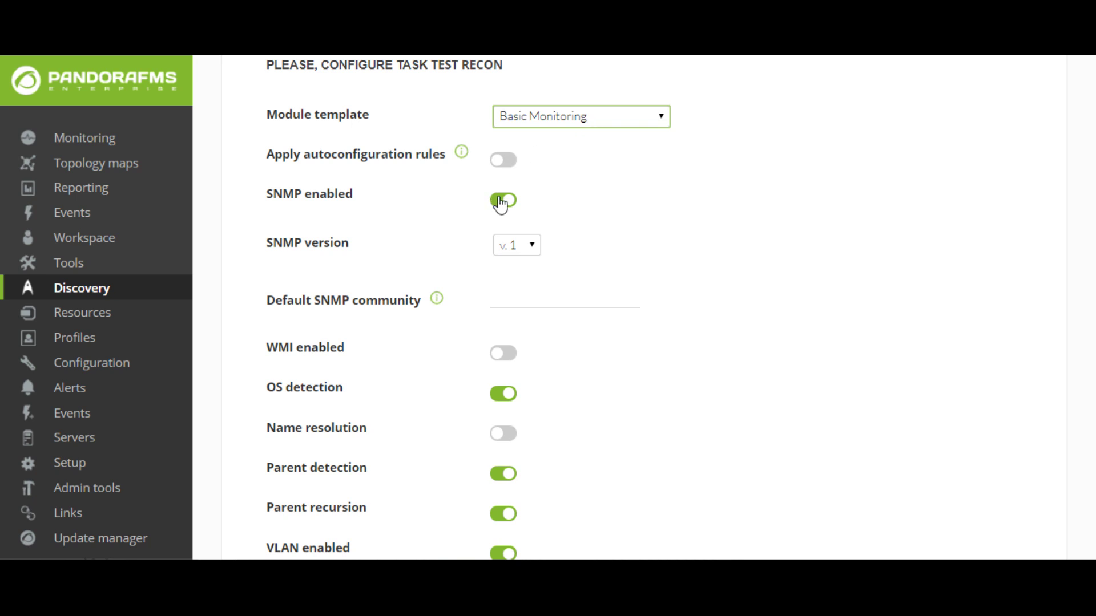
left_click(533, 245)
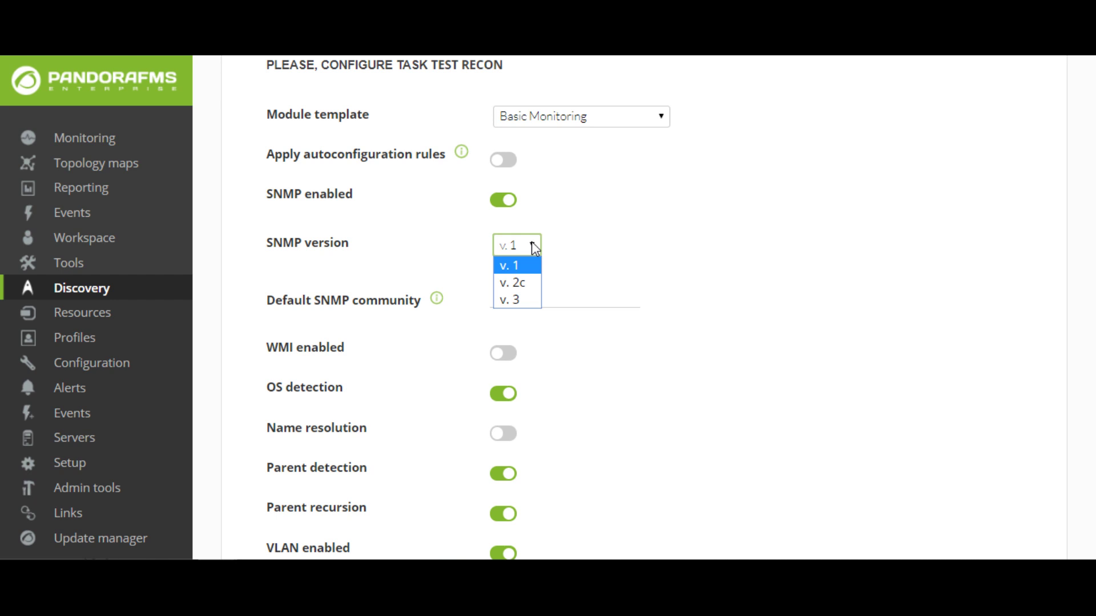
left_click(534, 300)
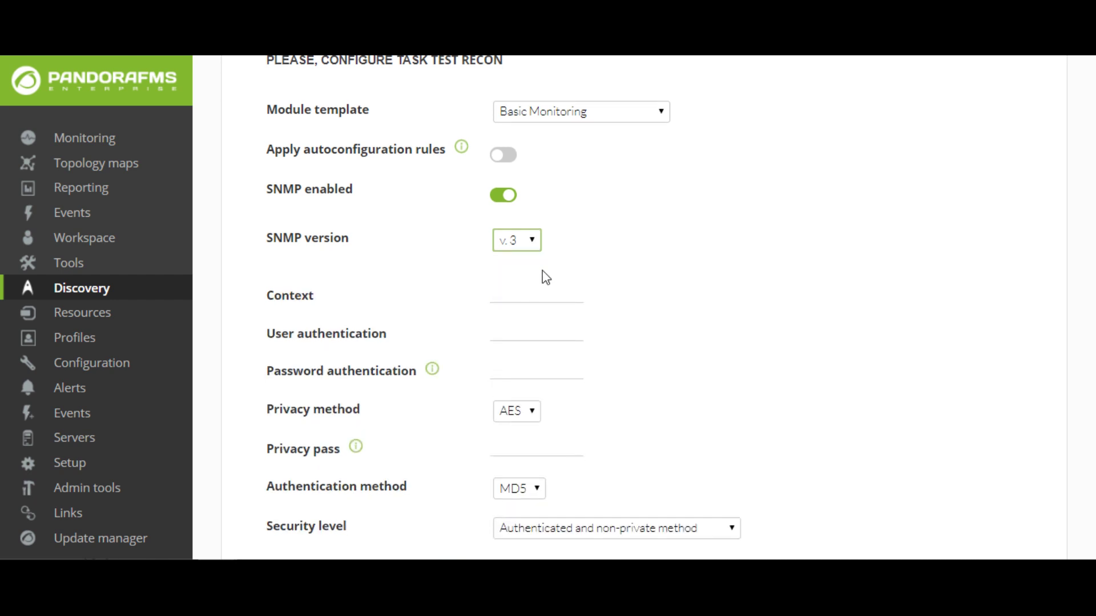
Step: Enable WMI for the scan task and review the remaining detection options
scroll(544, 274, "down", 1)
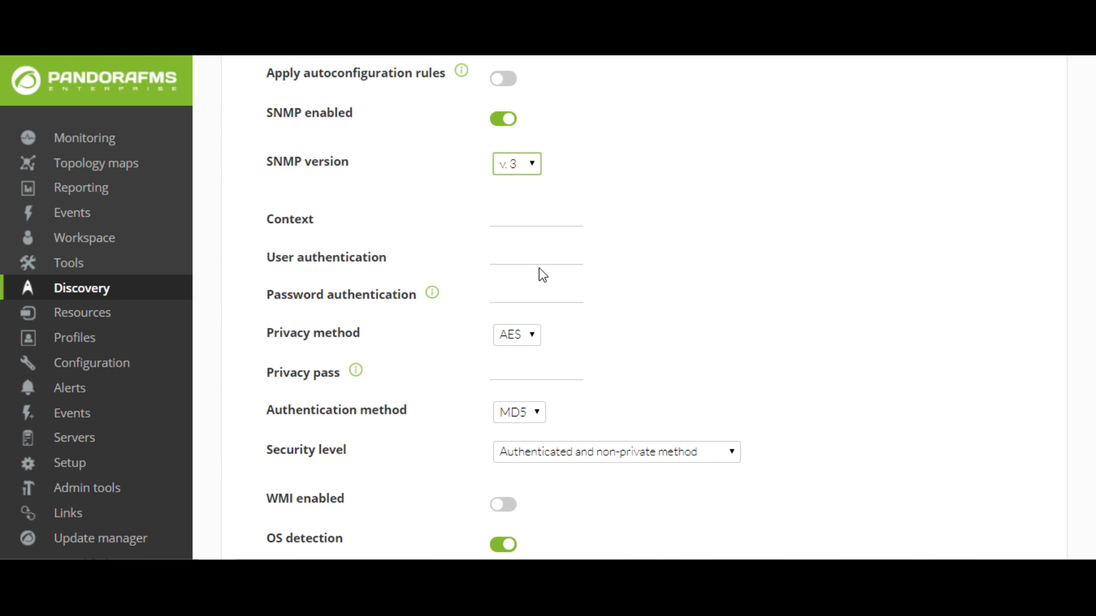
scroll(542, 275, "down", 4)
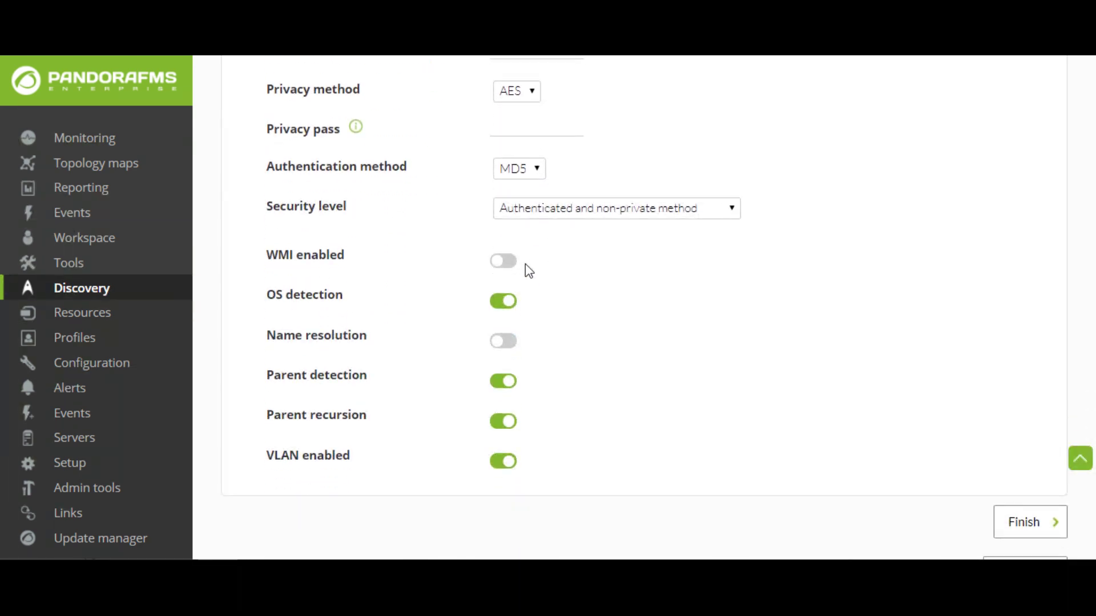
left_click(503, 261)
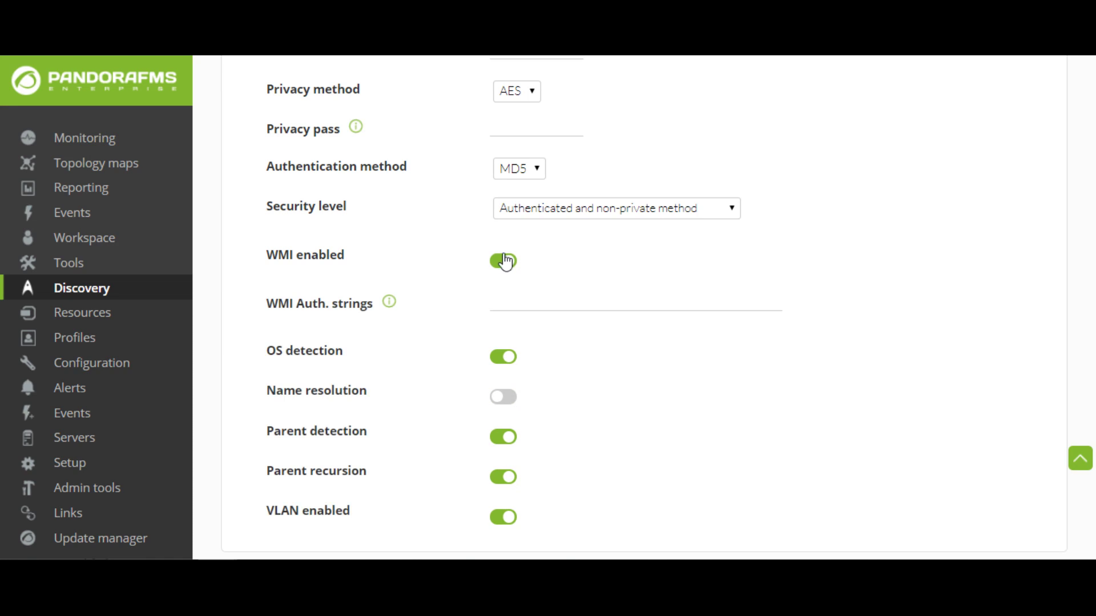
scroll(504, 273, "down", 3)
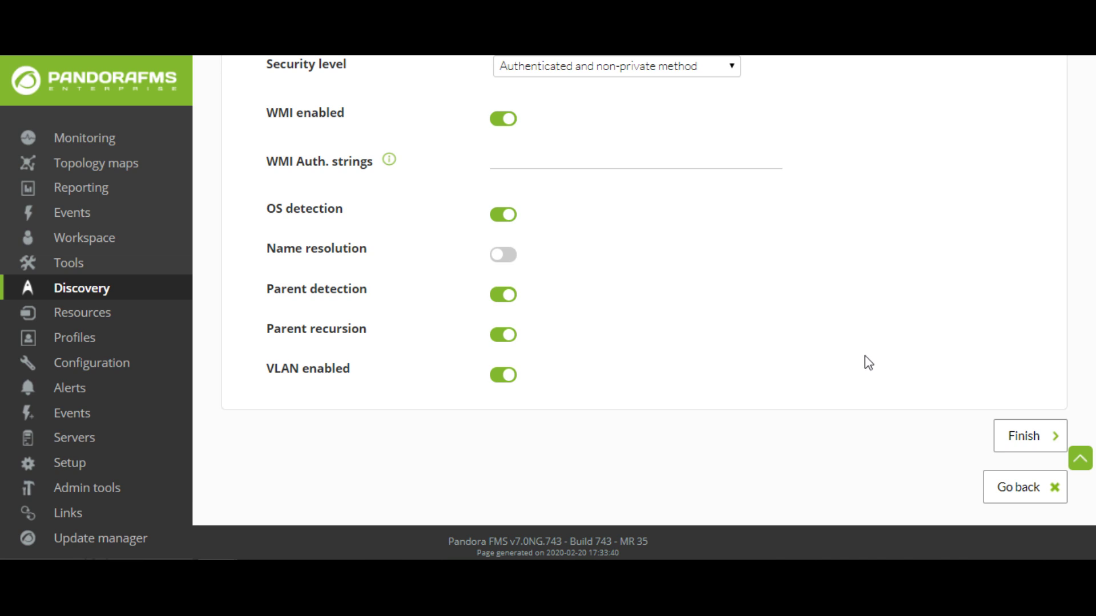
scroll(873, 388, "up", 3)
scroll(879, 405, "down", 2)
scroll(1005, 456, "up", 11)
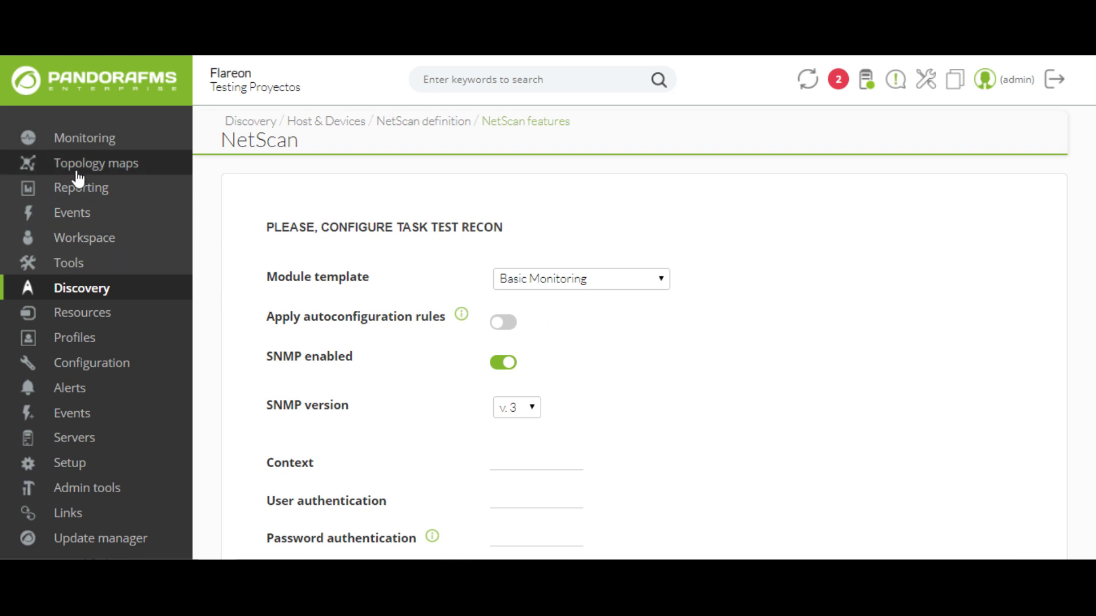
Step: Open the Satellite server map from the network maps
mouse_move(164, 170)
left_click(251, 164)
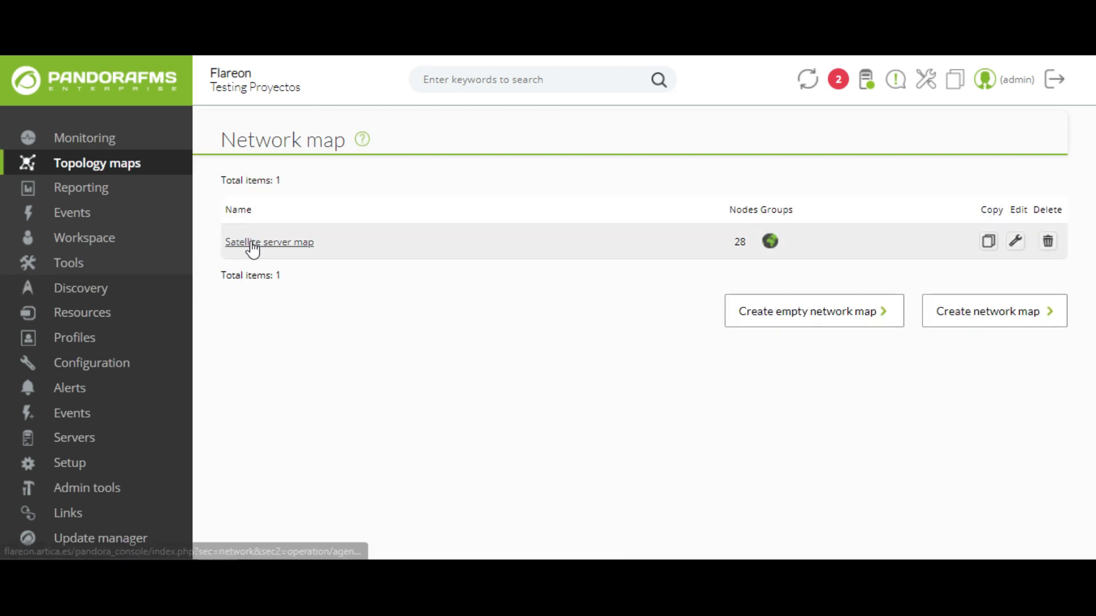
left_click(252, 244)
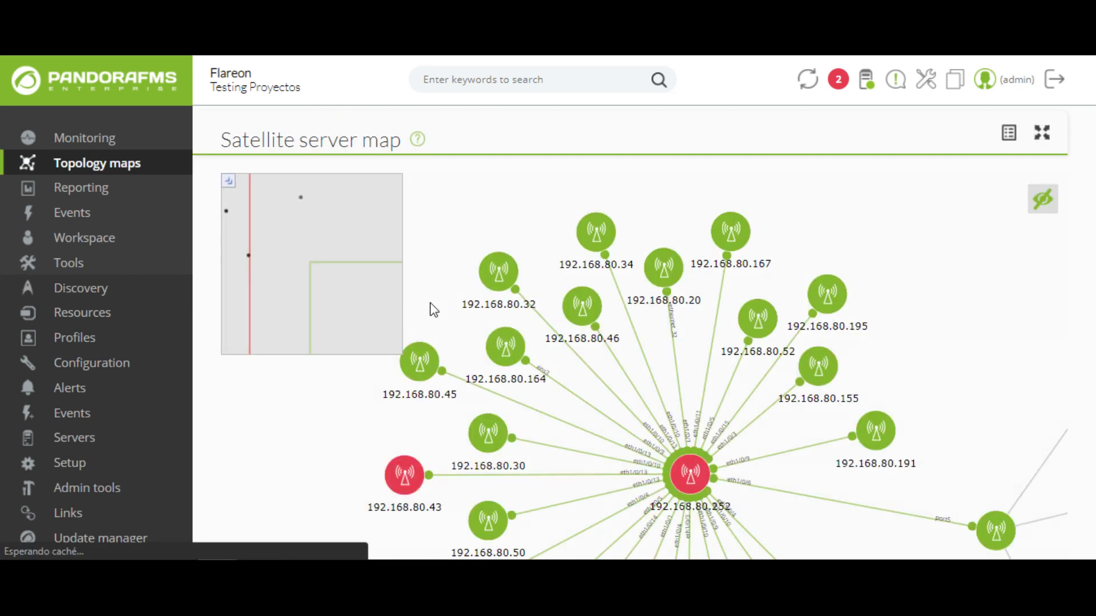
Step: Examine the nodes and interface links around 192.168.80.252 on the Satellite server map
scroll(449, 311, "down", 1)
scroll(530, 317, "down", 1)
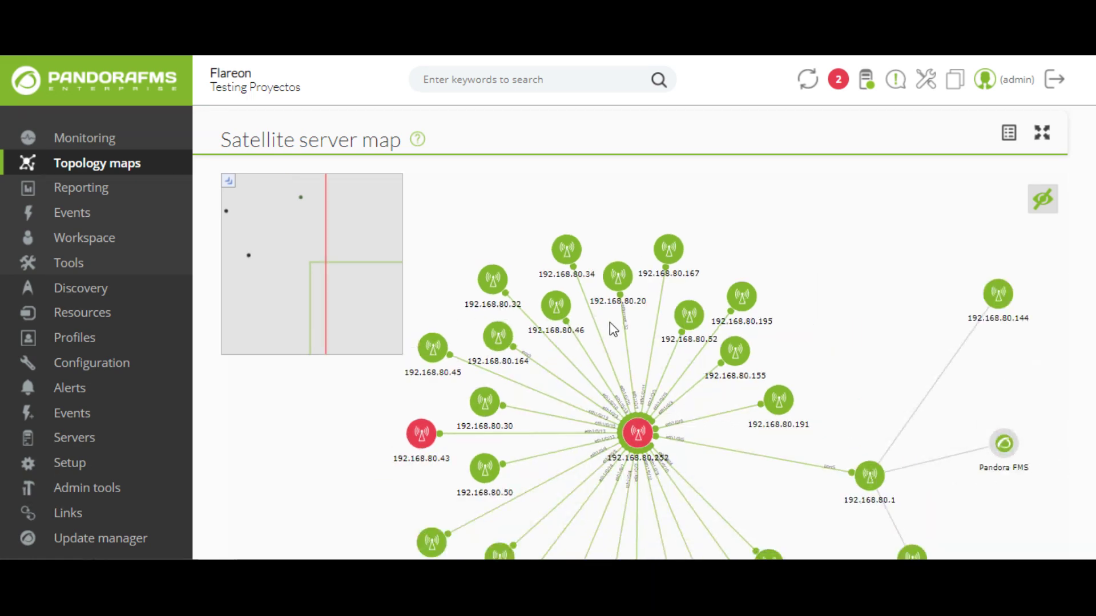
left_click_drag(614, 323, 606, 285)
scroll(606, 285, "down", 3)
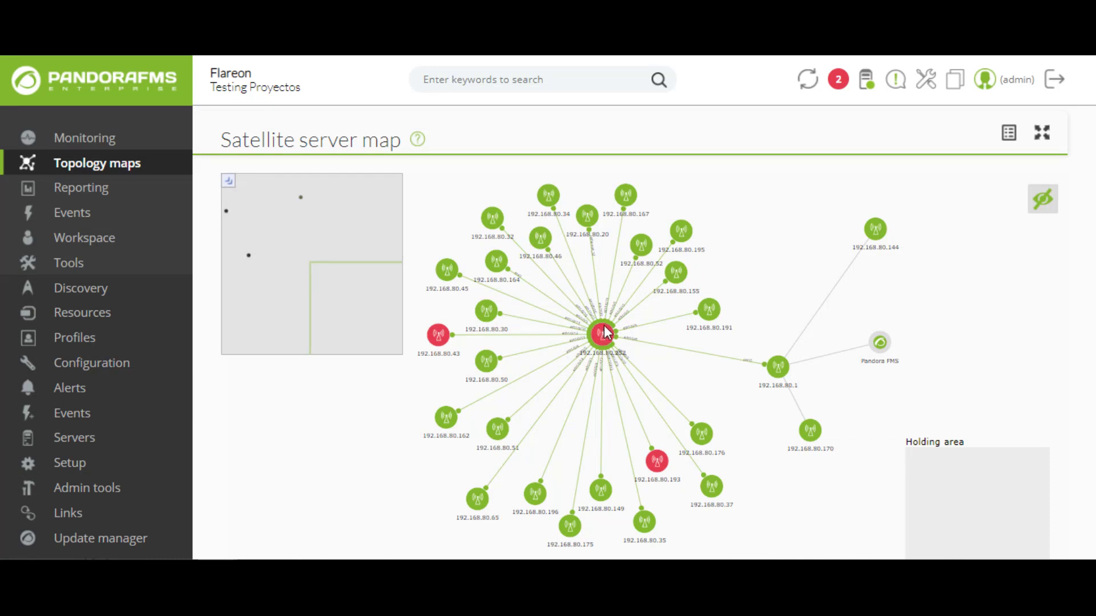
scroll(602, 320, "up", 4)
left_click_drag(677, 262, 667, 331)
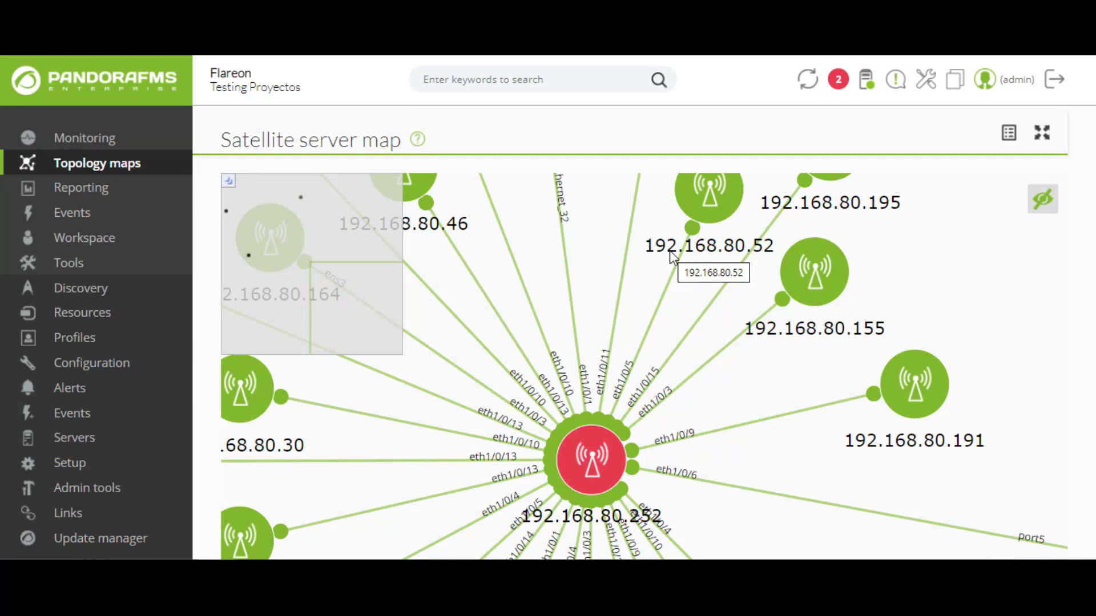
scroll(656, 267, "down", 5)
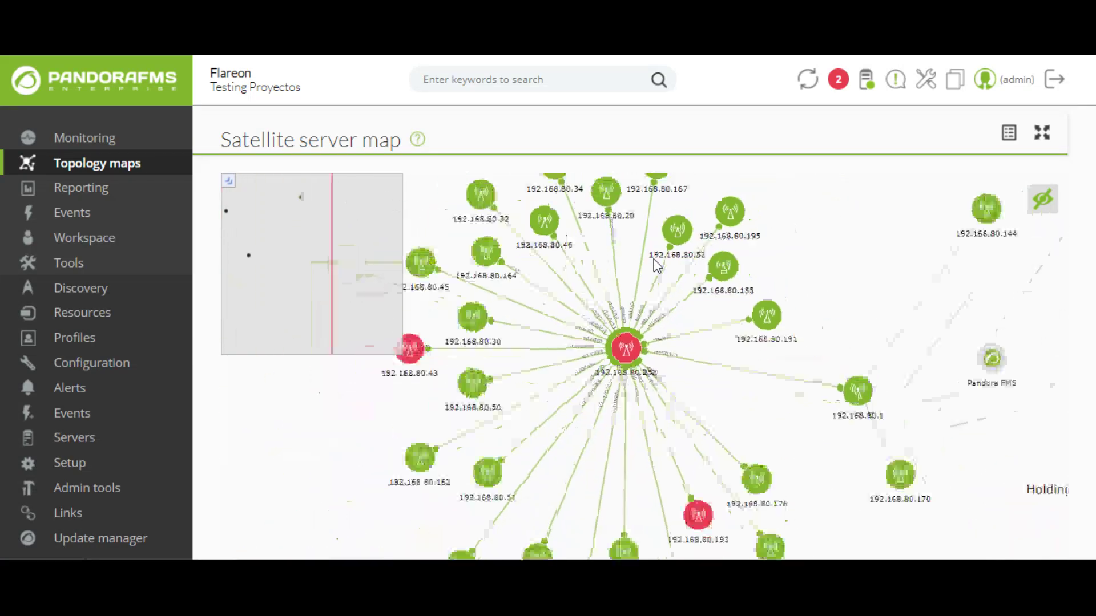
scroll(656, 265, "up", 1)
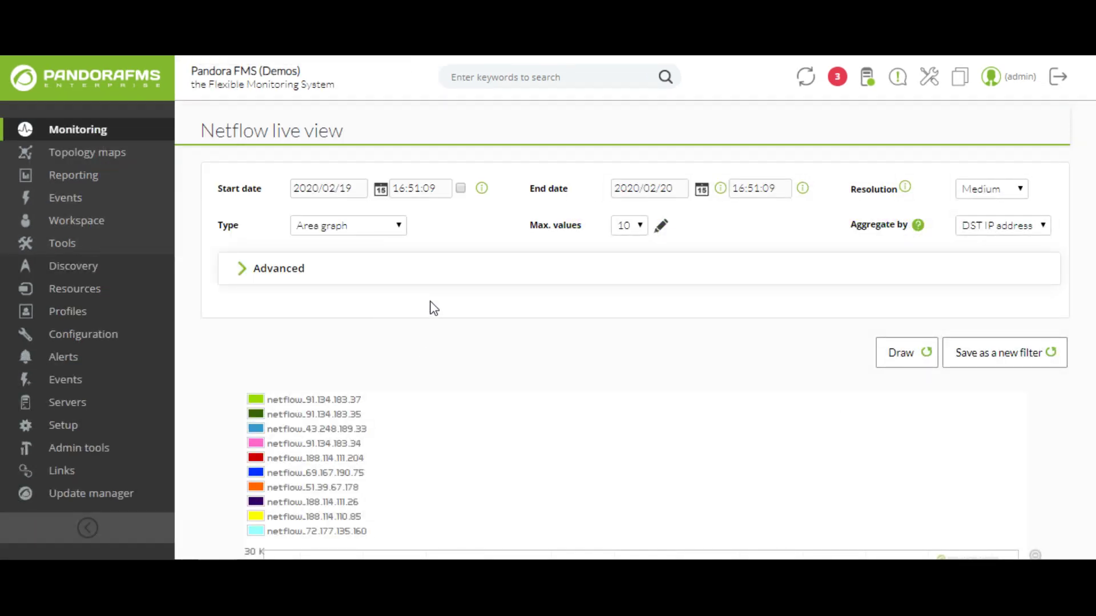
Step: Examine the Netflow live view's area graph, enlarging the time range around the last traffic peak
scroll(433, 297, "down", 2)
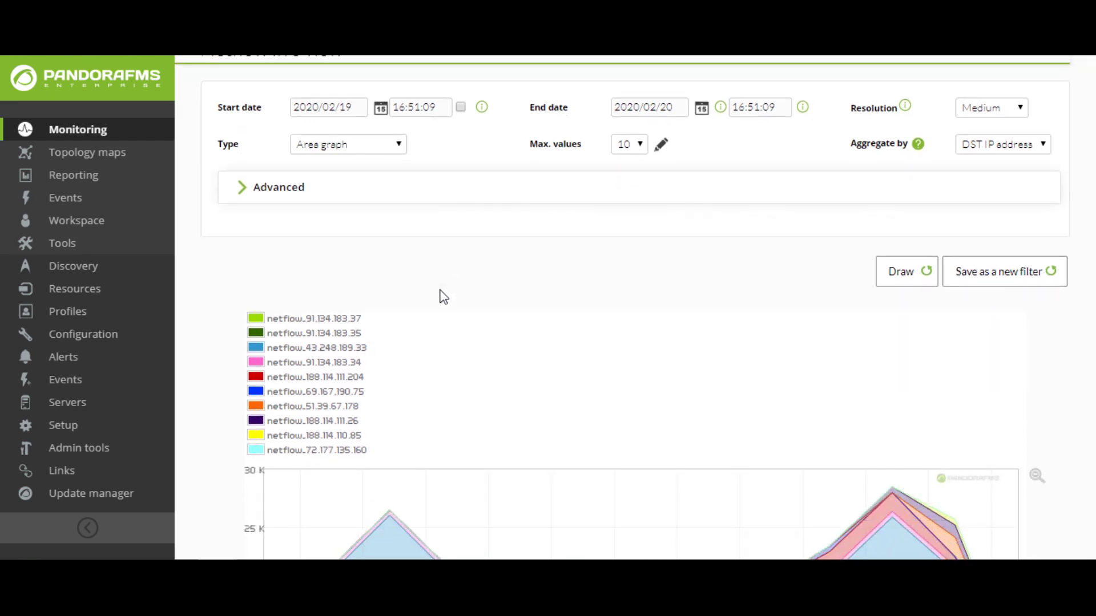
scroll(432, 260, "down", 2)
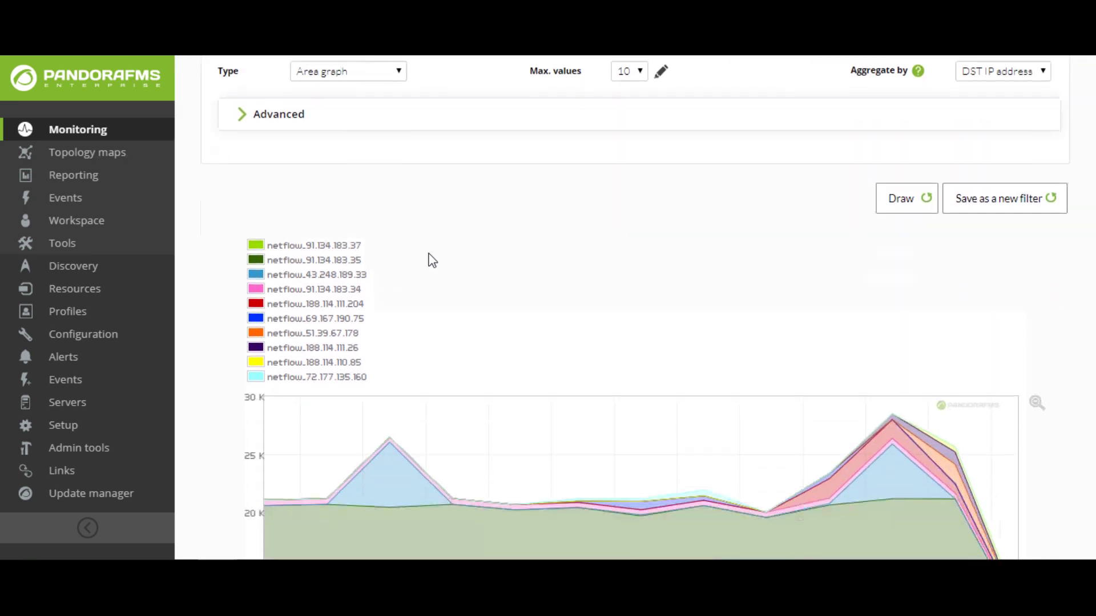
scroll(432, 257, "down", 2)
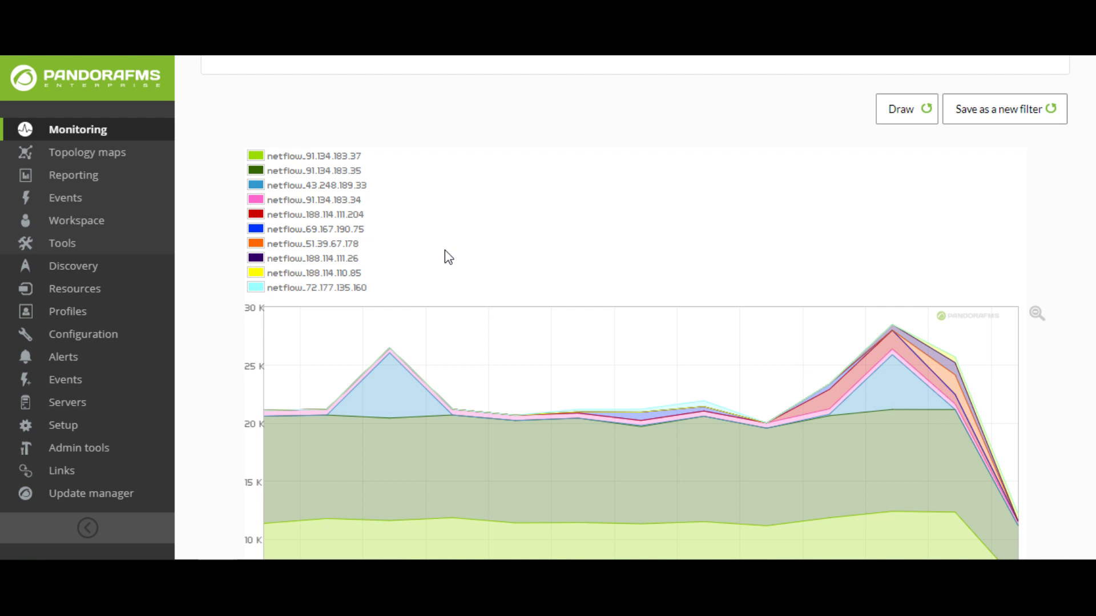
scroll(477, 244, "down", 2)
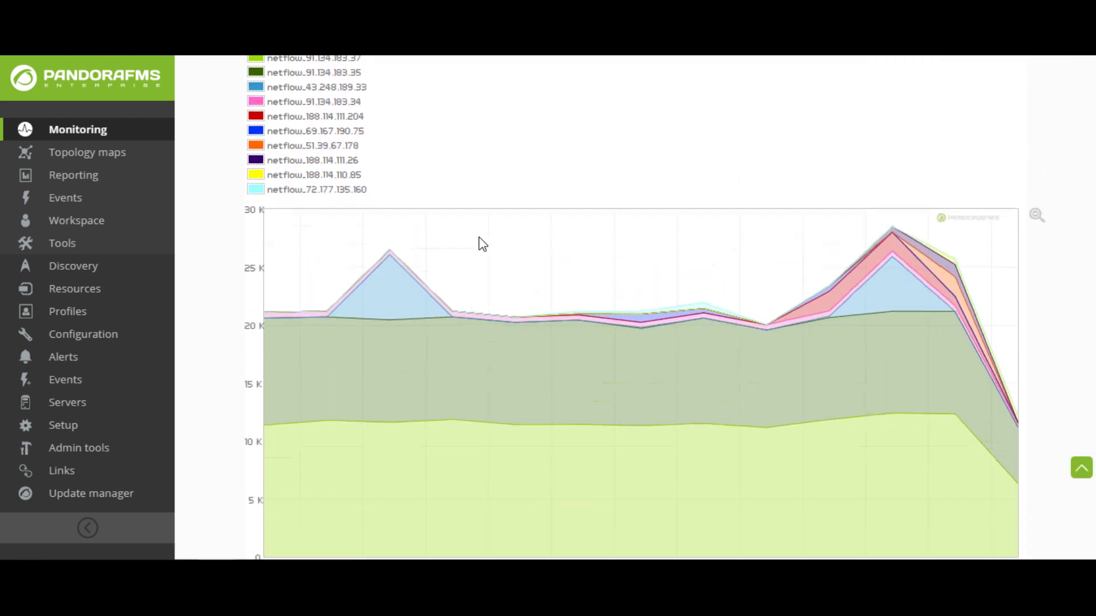
scroll(400, 257, "up", 1)
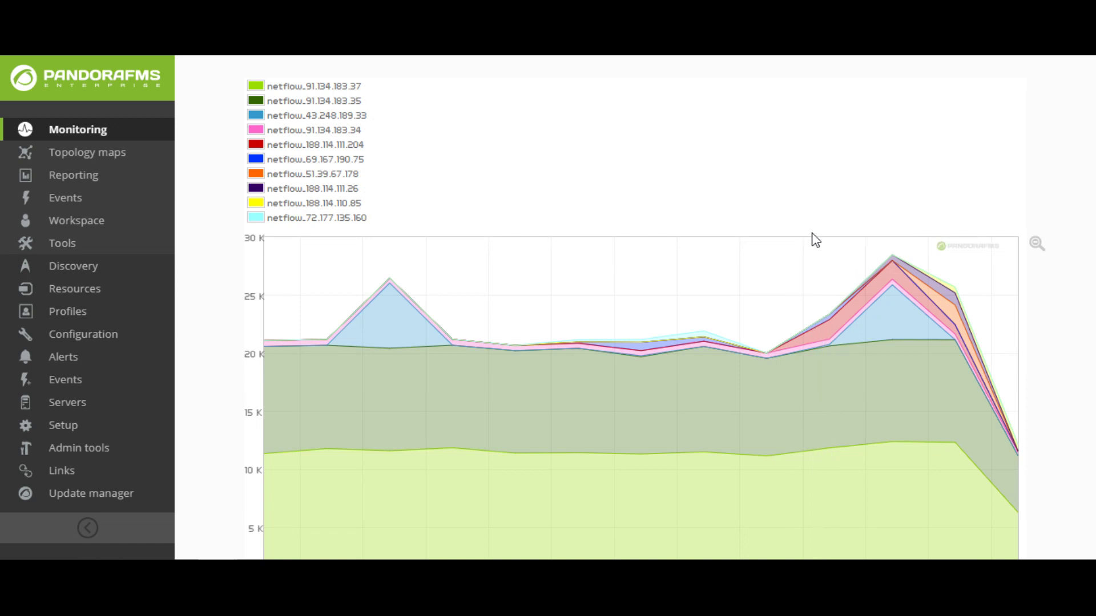
left_click_drag(806, 244, 993, 444)
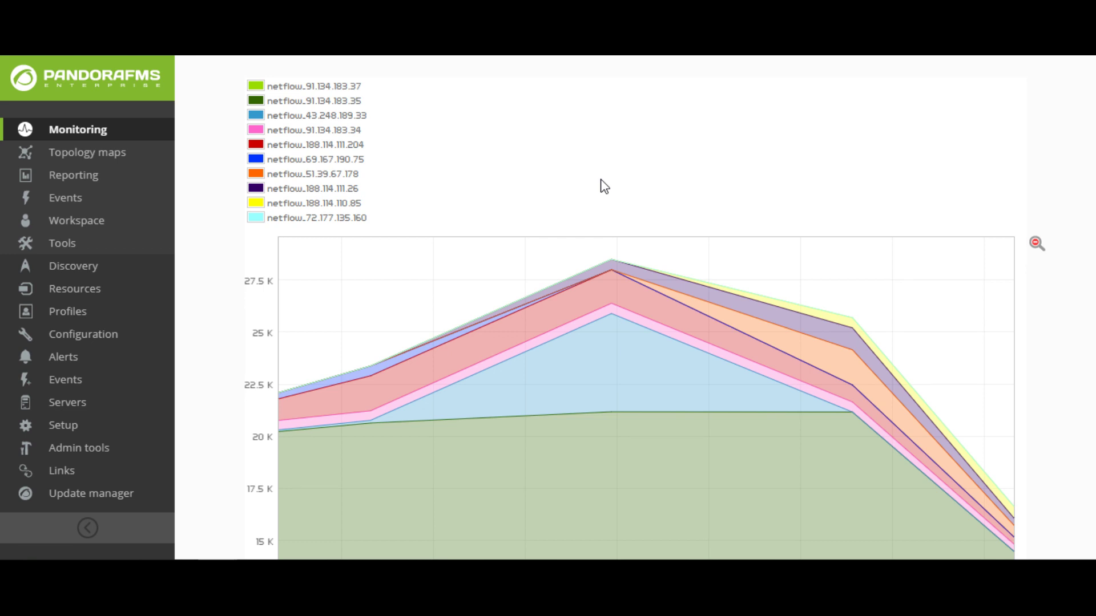
scroll(604, 186, "up", 5)
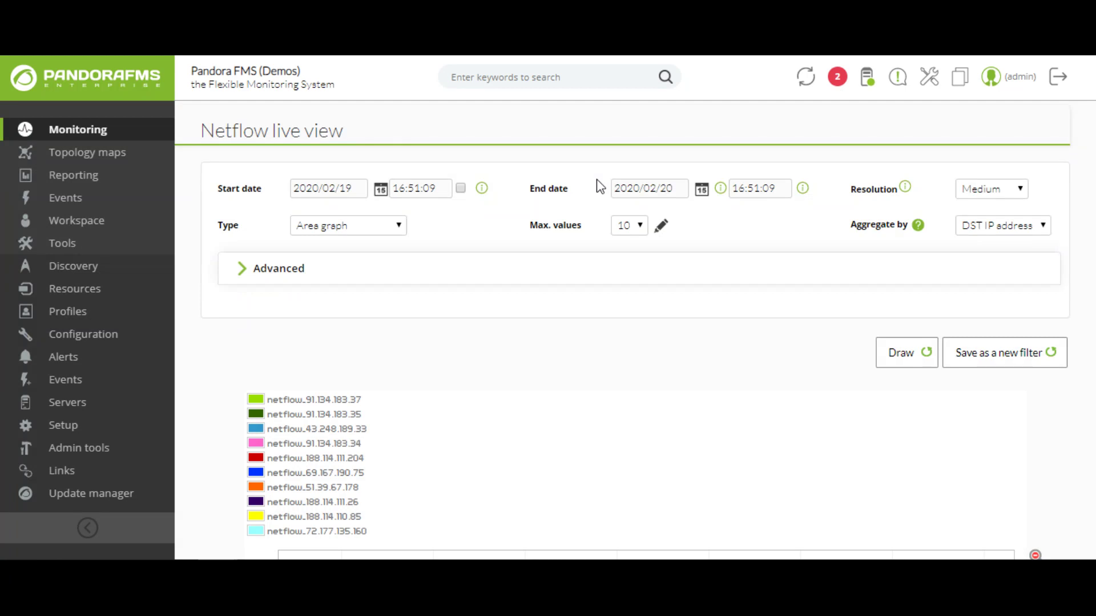
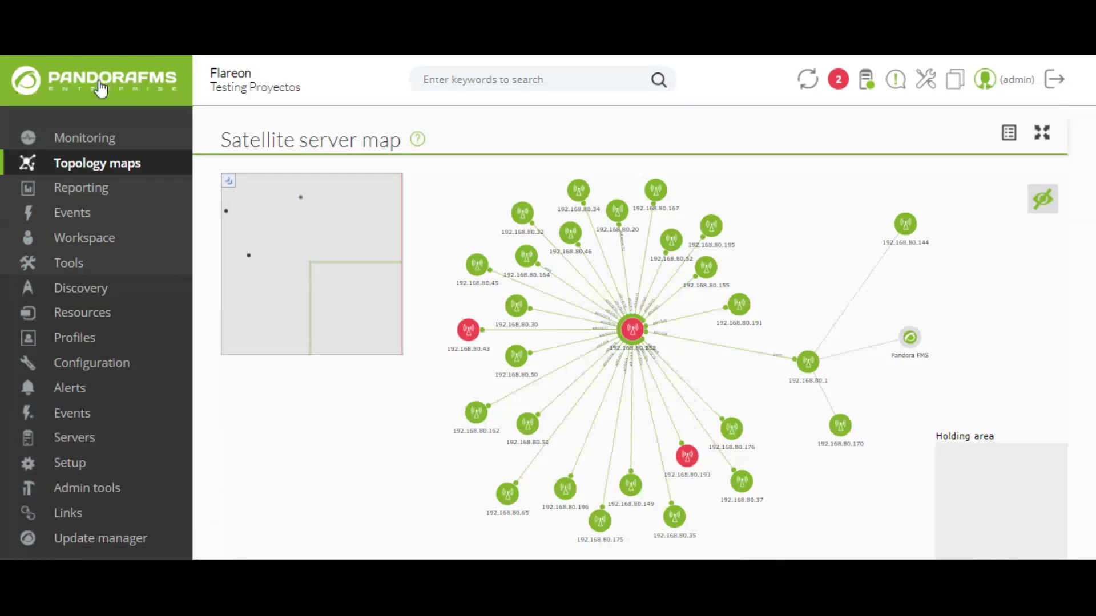
Step: Return to the console's home page with the Pandora FMS Overview
left_click(102, 89)
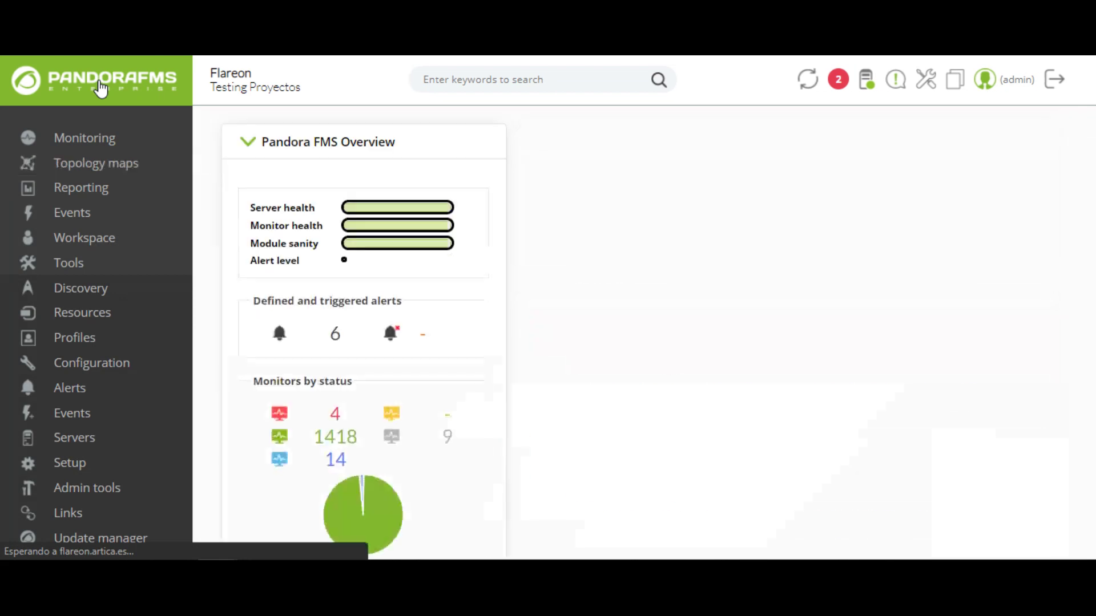